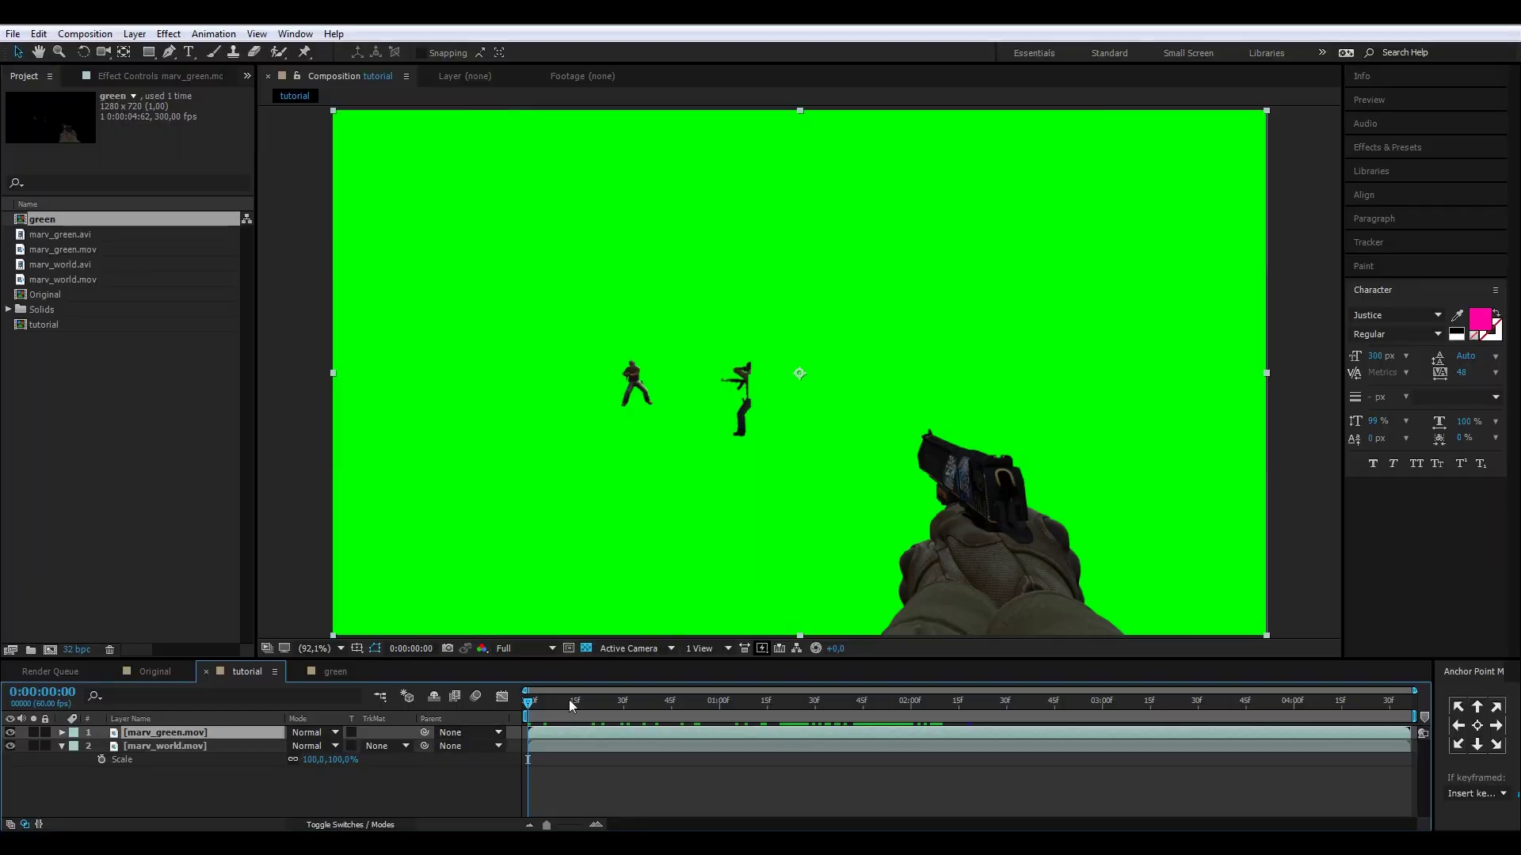
Step: Move the playhead to 0:00:01:27 and hide the marv_green.mov layer
drag(568, 700, 805, 708)
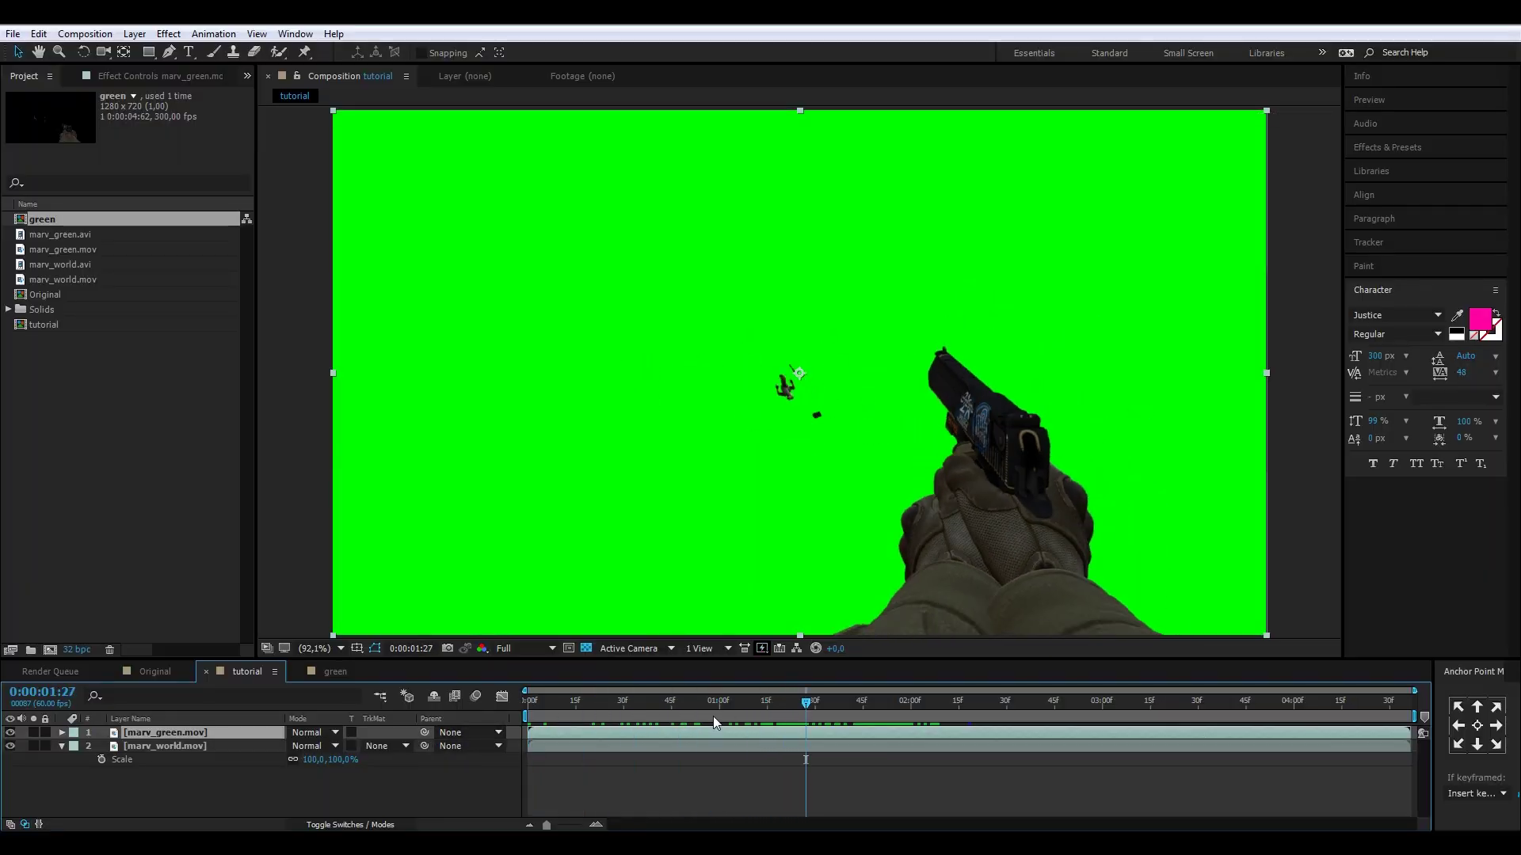
click(12, 733)
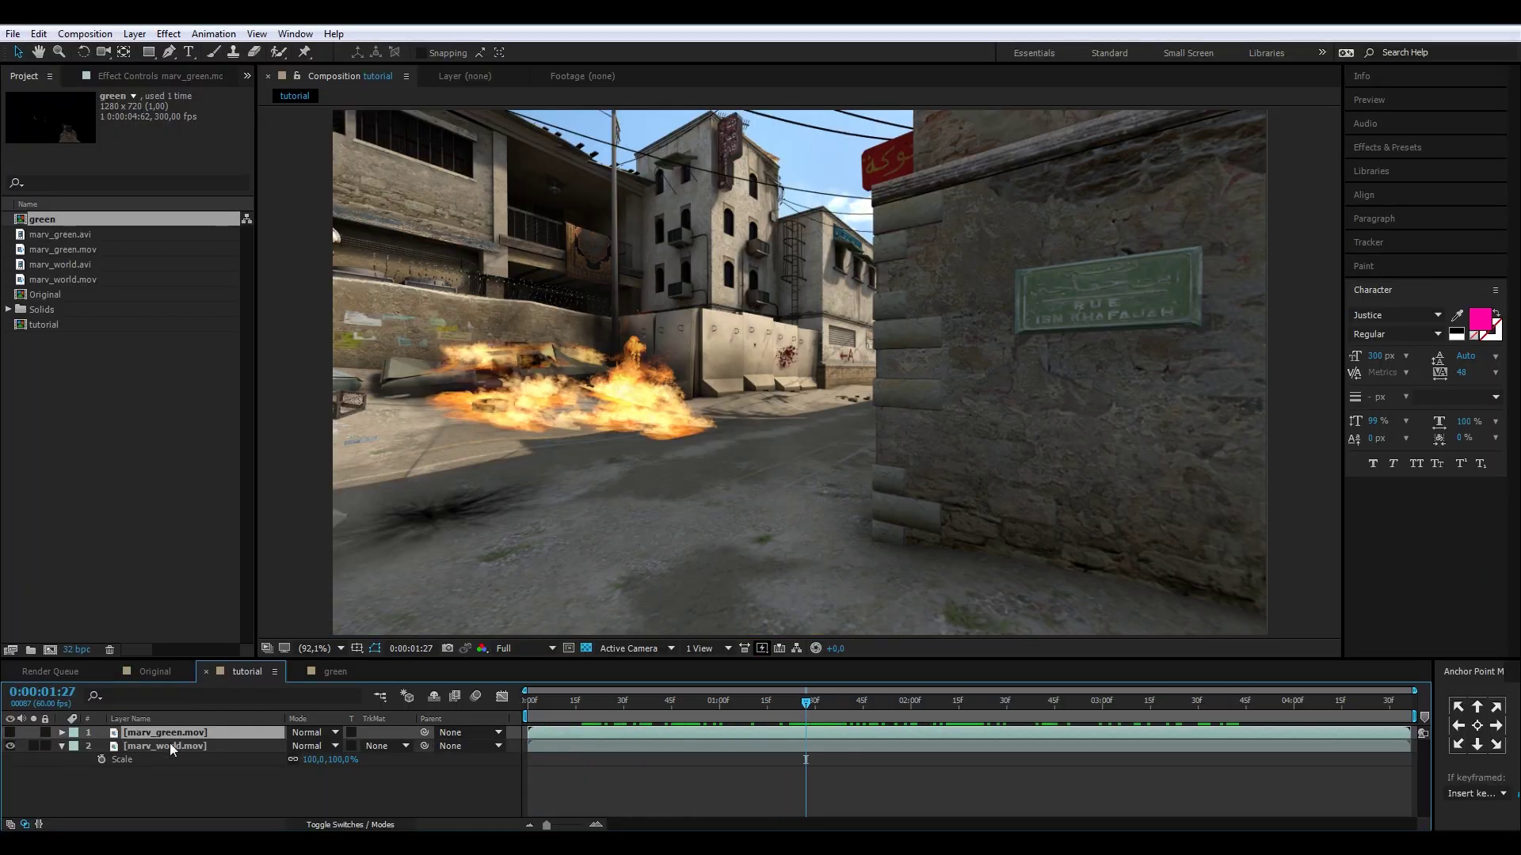
Step: Apply the 3D Camera Tracker effect to the marv_world.mov layer with the playhead at the start of the composition
click(244, 747)
drag(807, 713, 211, 773)
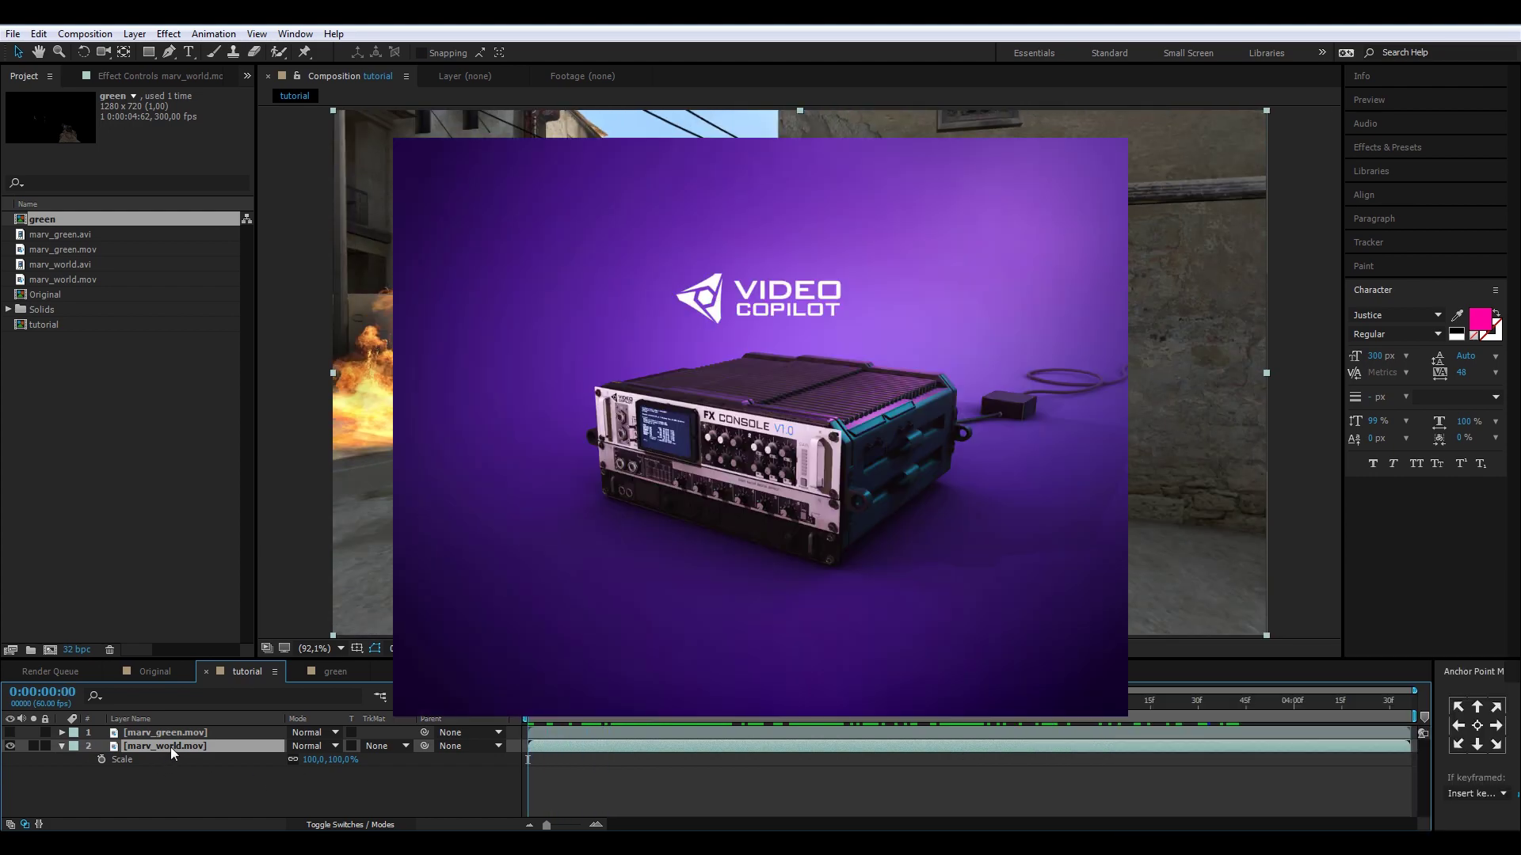
key(ctrl+space)
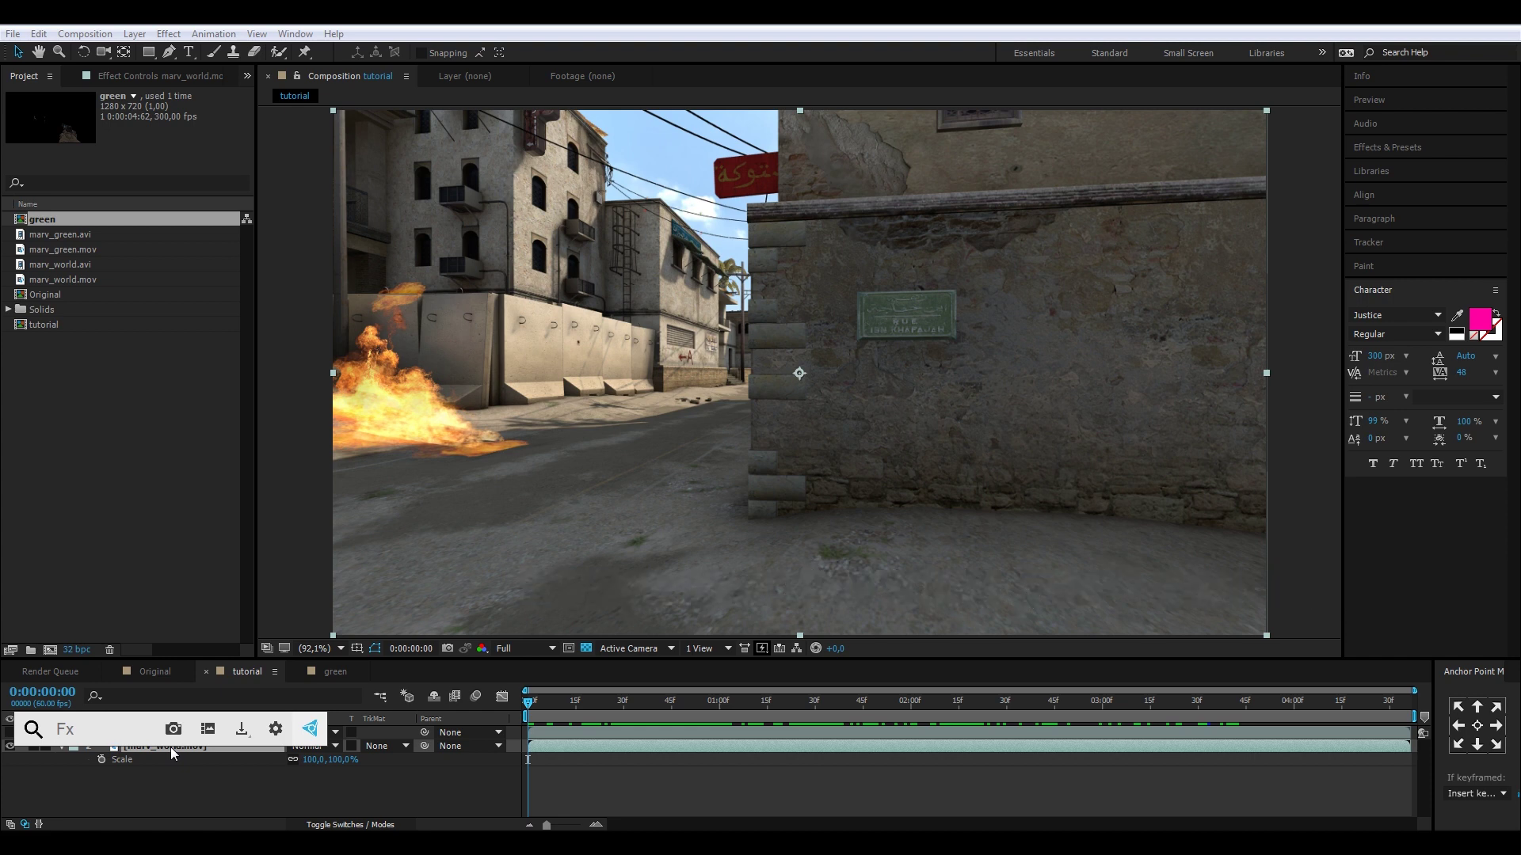
text(camera)
key(Down)
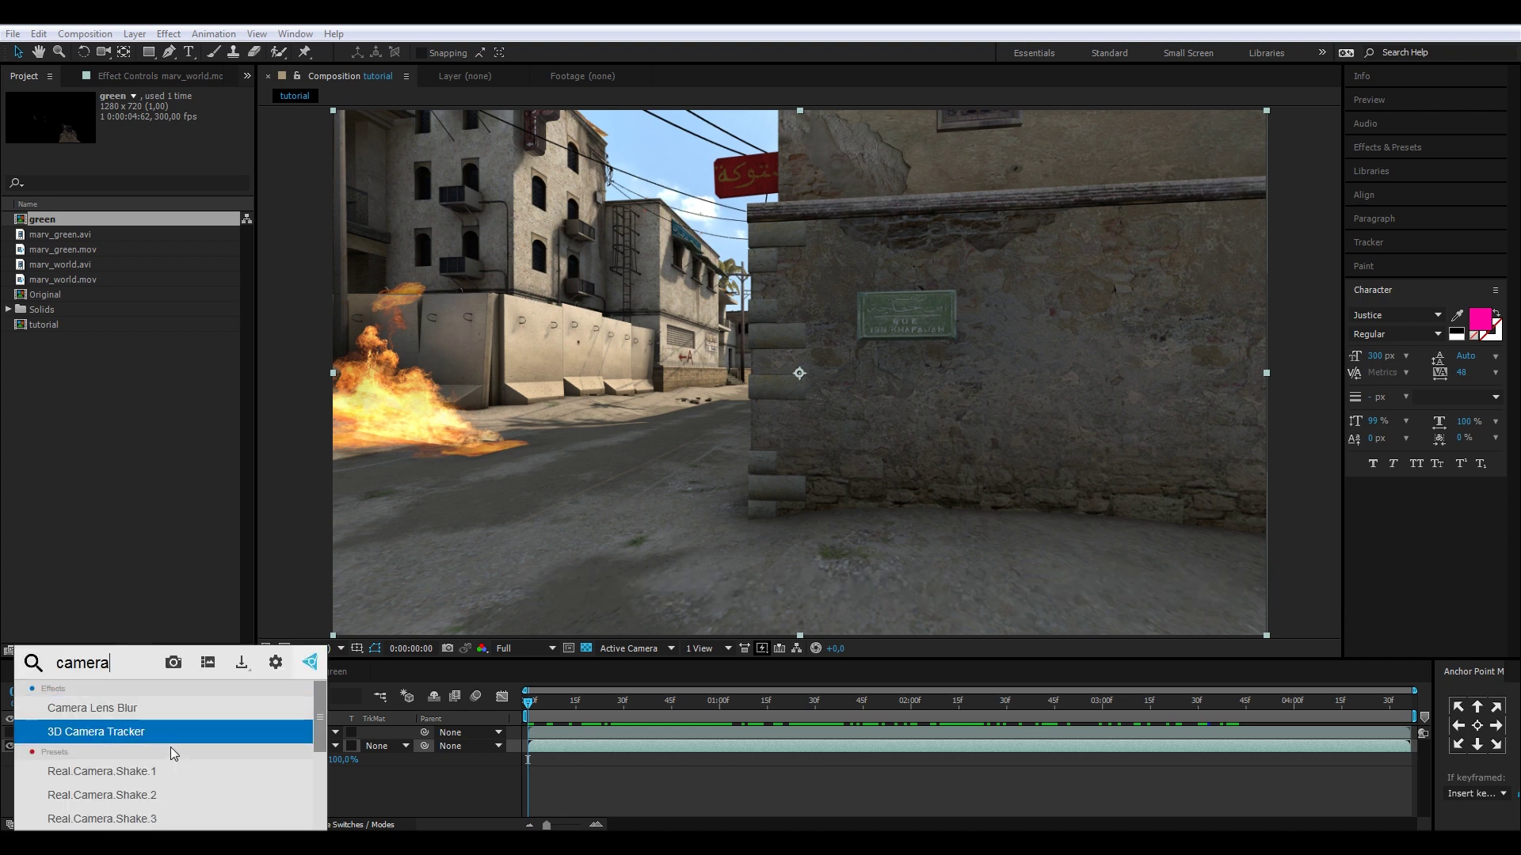
key(Return)
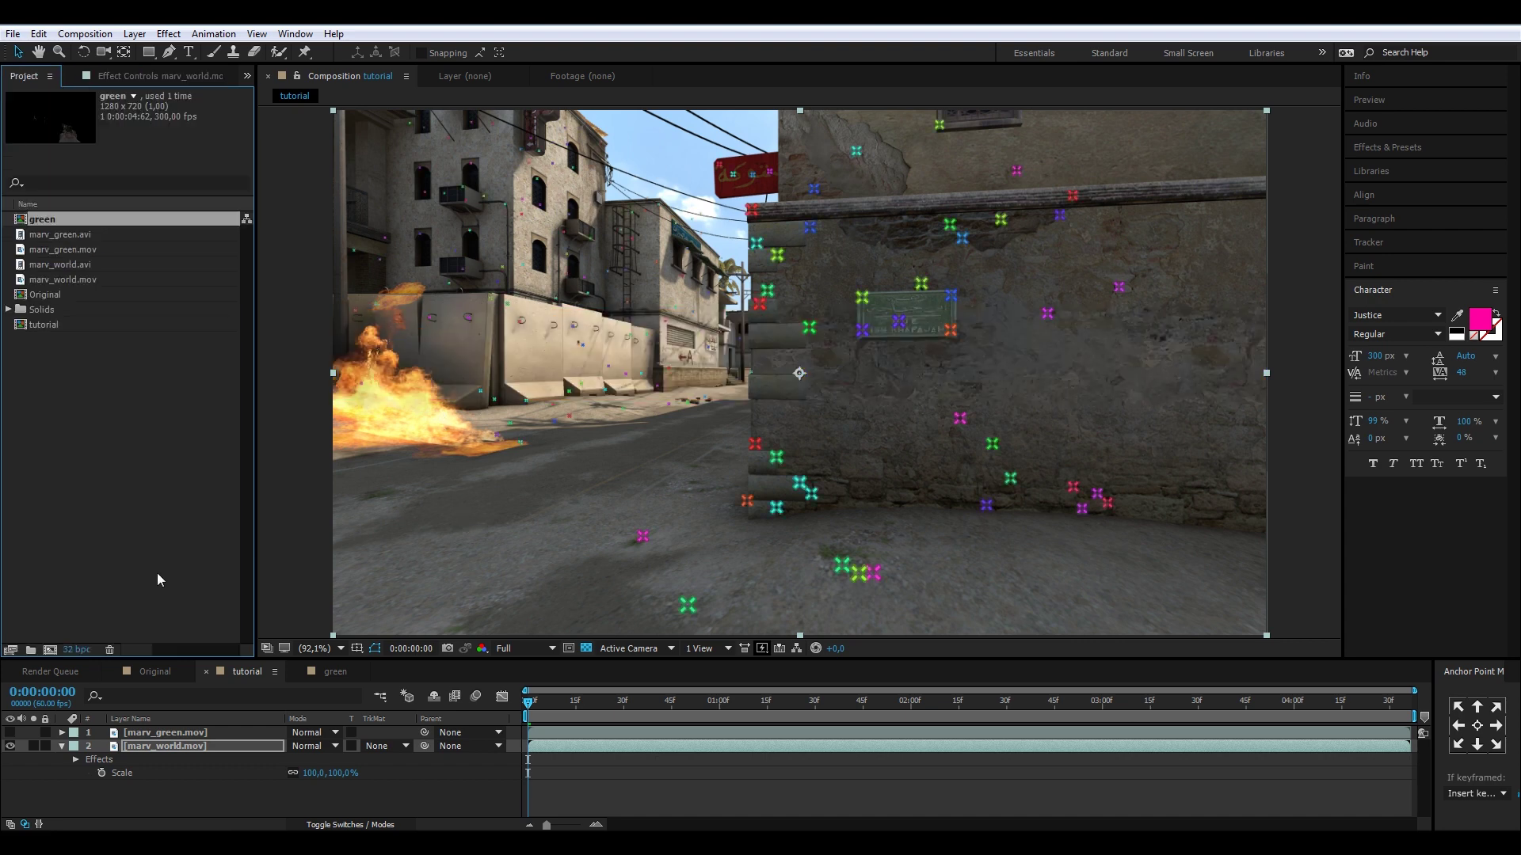
alt+click(80, 653)
alt+click(80, 653)
alt+click(82, 651)
Step: At 0:00:02:33, create a null and camera from a tracking point on the ground near the far wall
key(space)
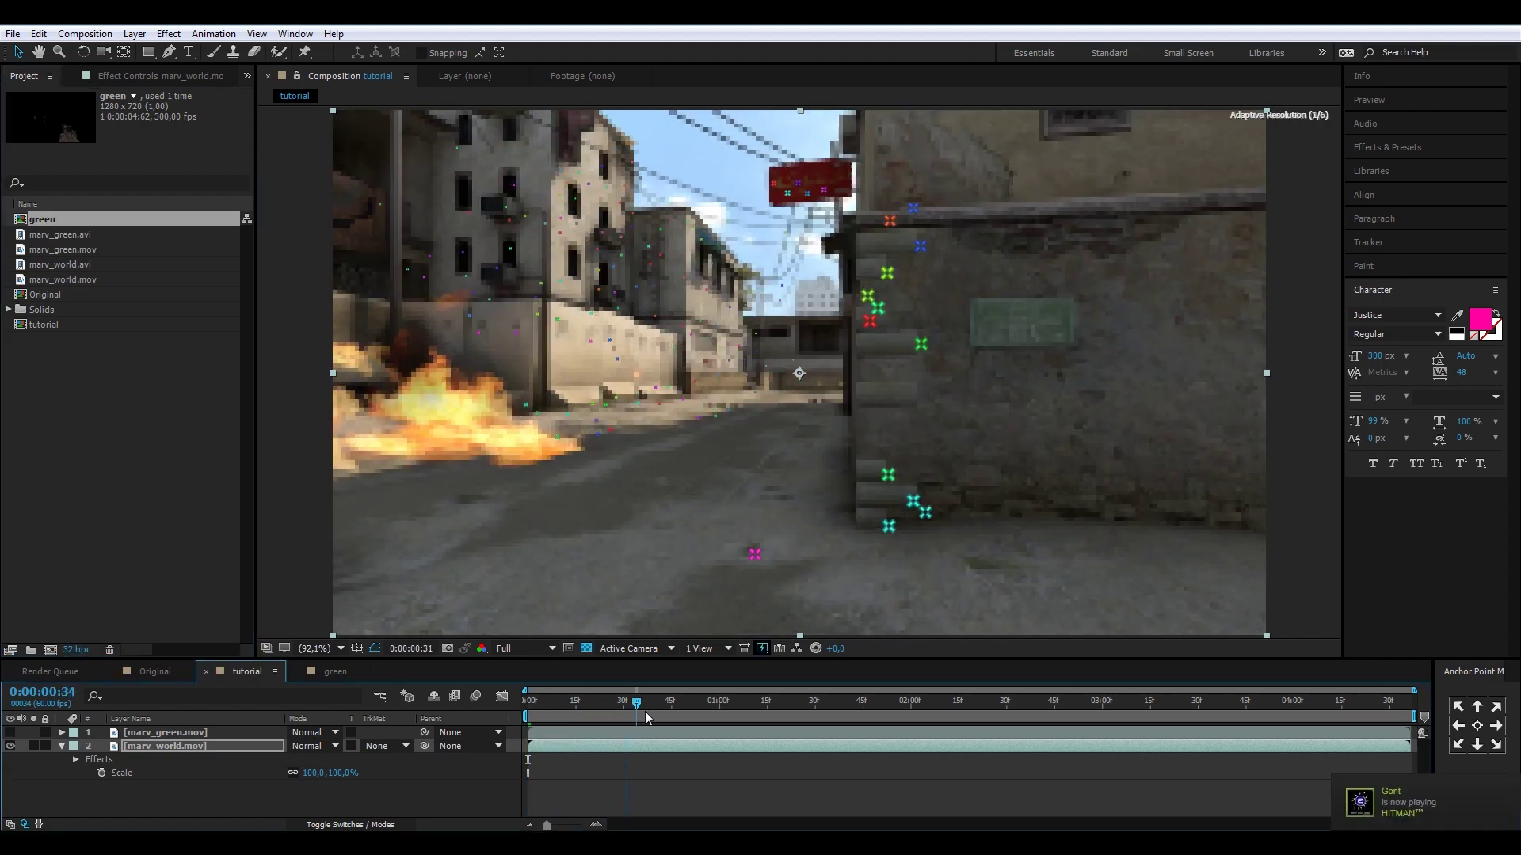
drag(710, 703, 1018, 727)
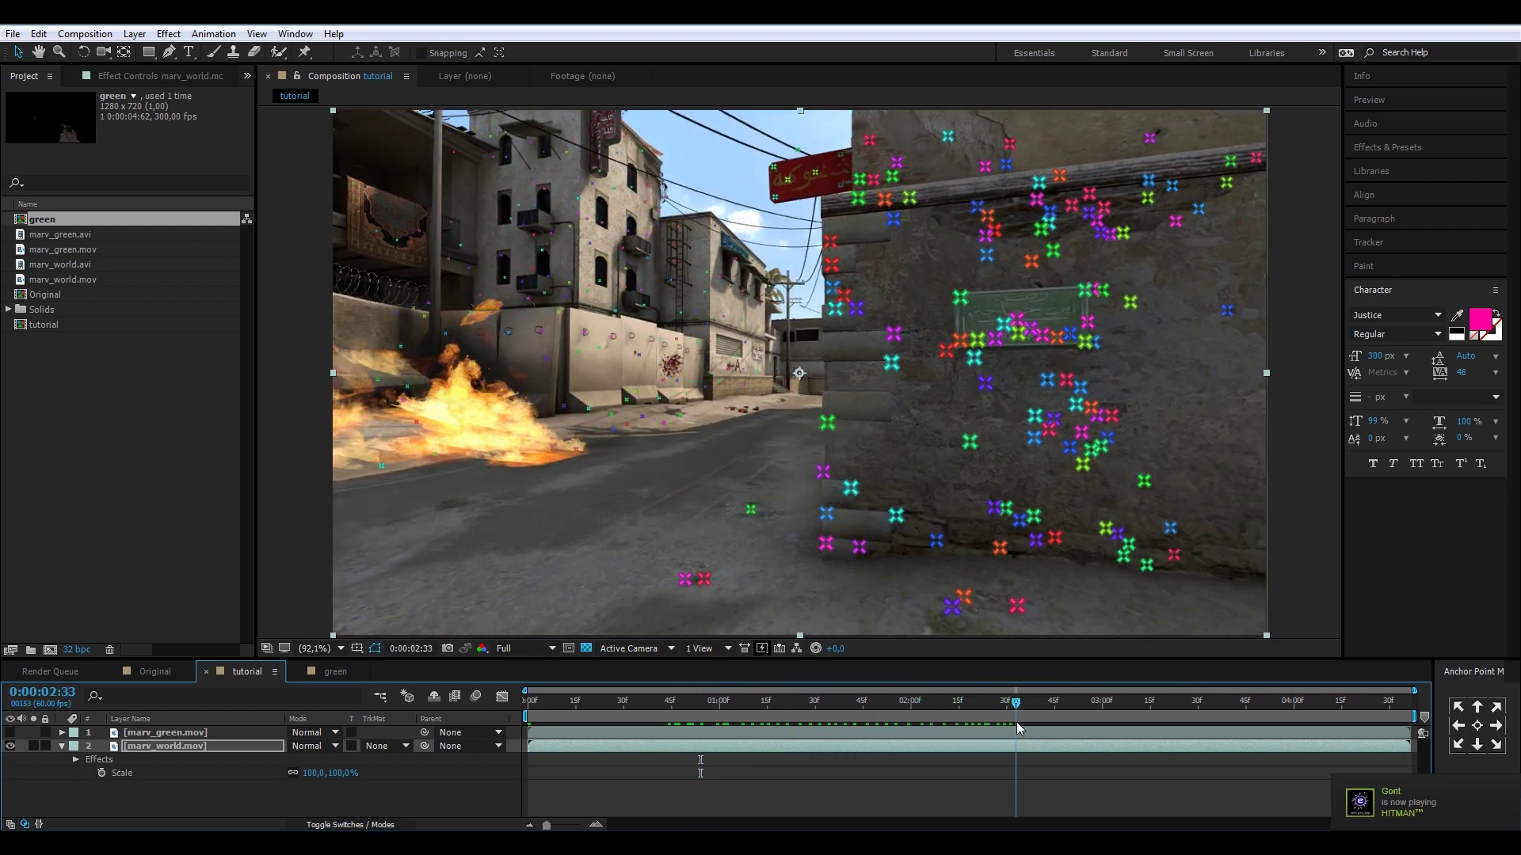
right_click(647, 423)
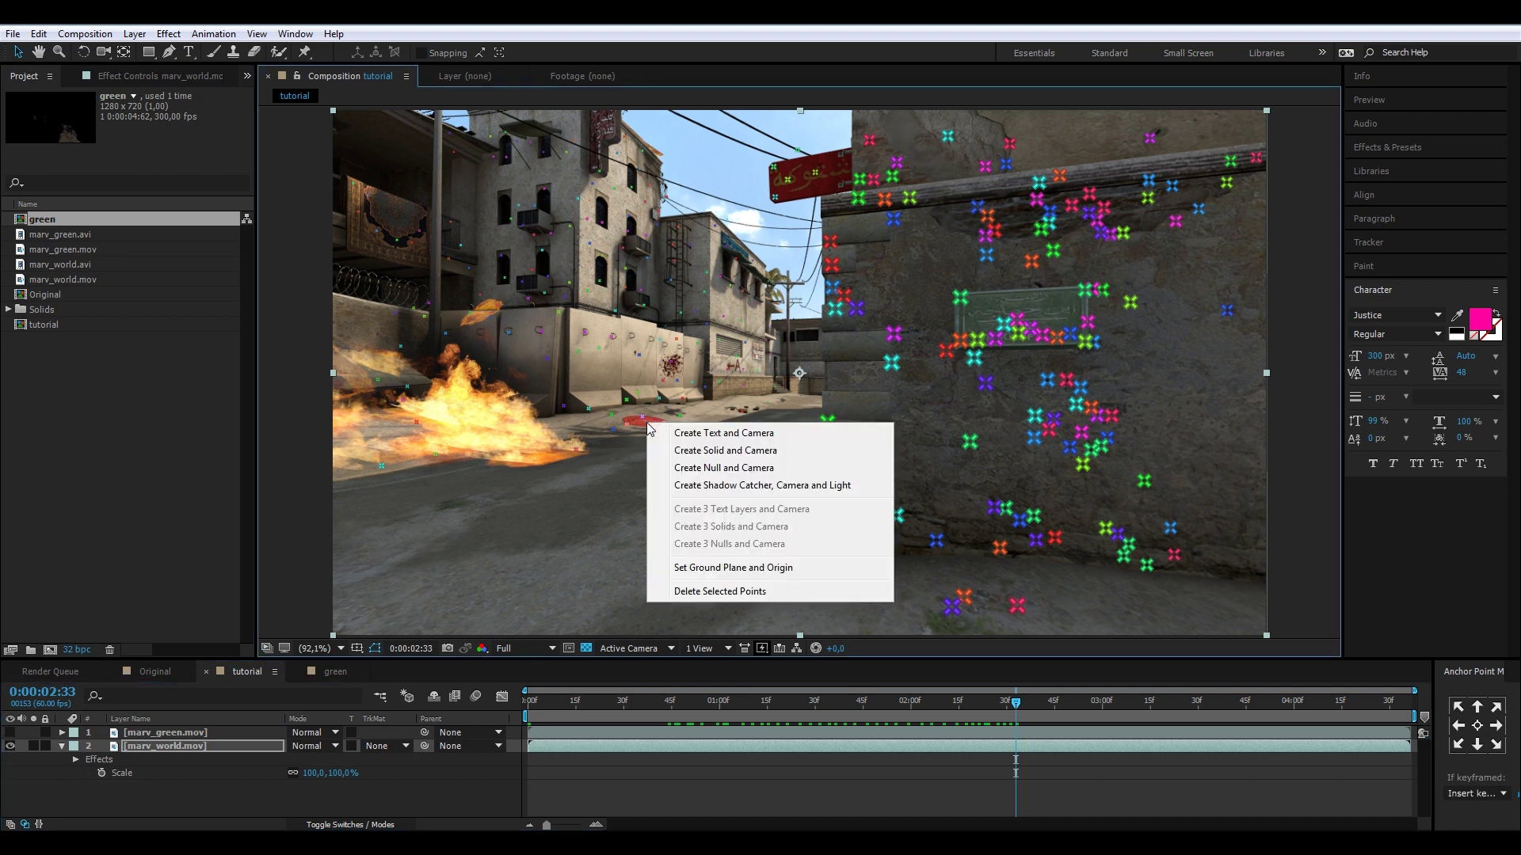
click(760, 468)
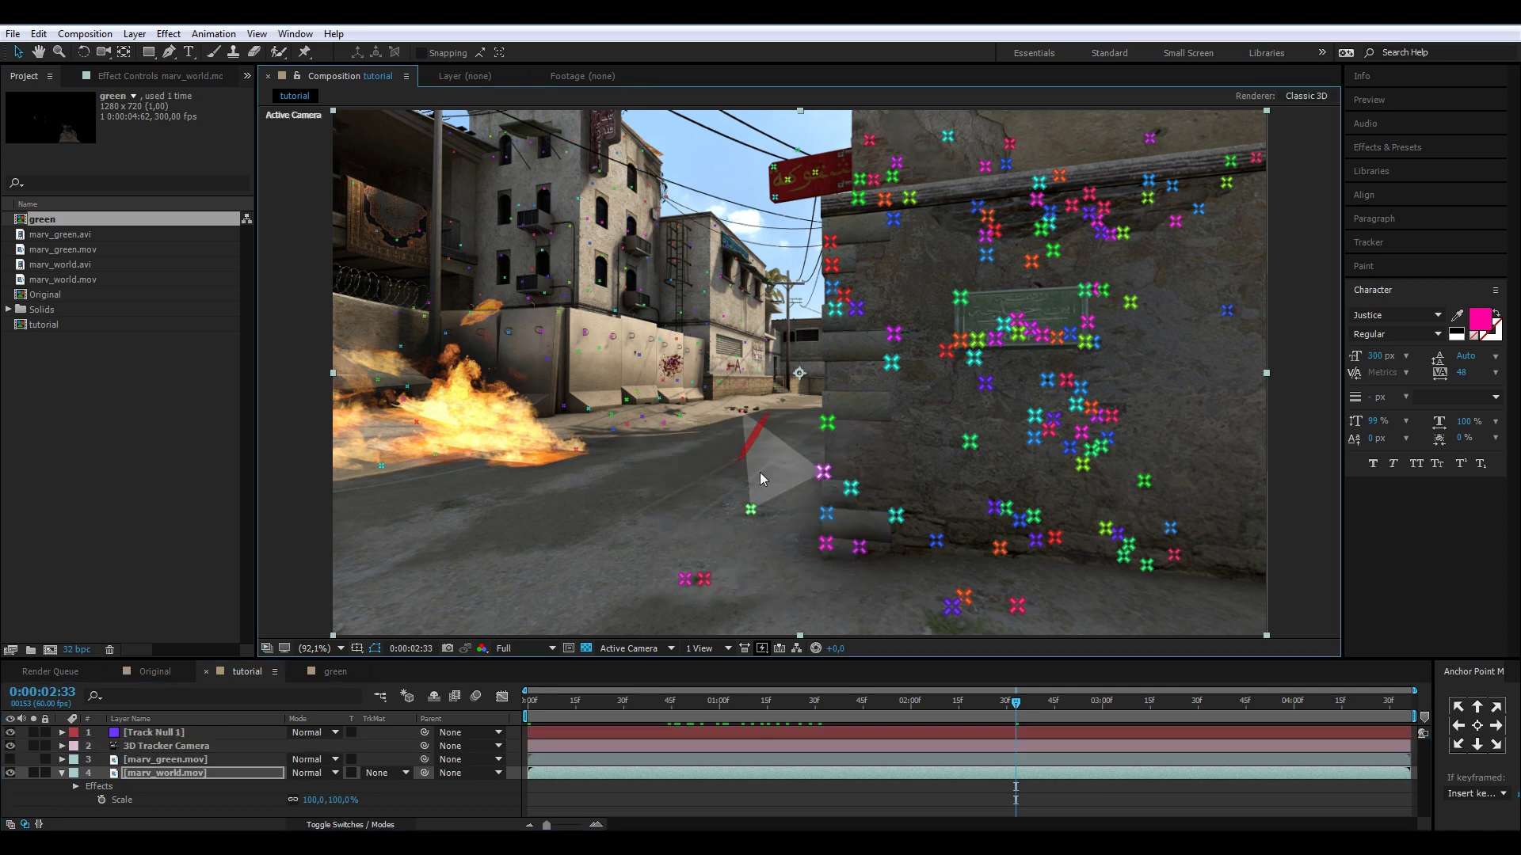
Step: Add a text layer reading +300 to the composition at 0:00:01:59
click(184, 735)
drag(786, 711, 907, 710)
click(189, 54)
click(725, 369)
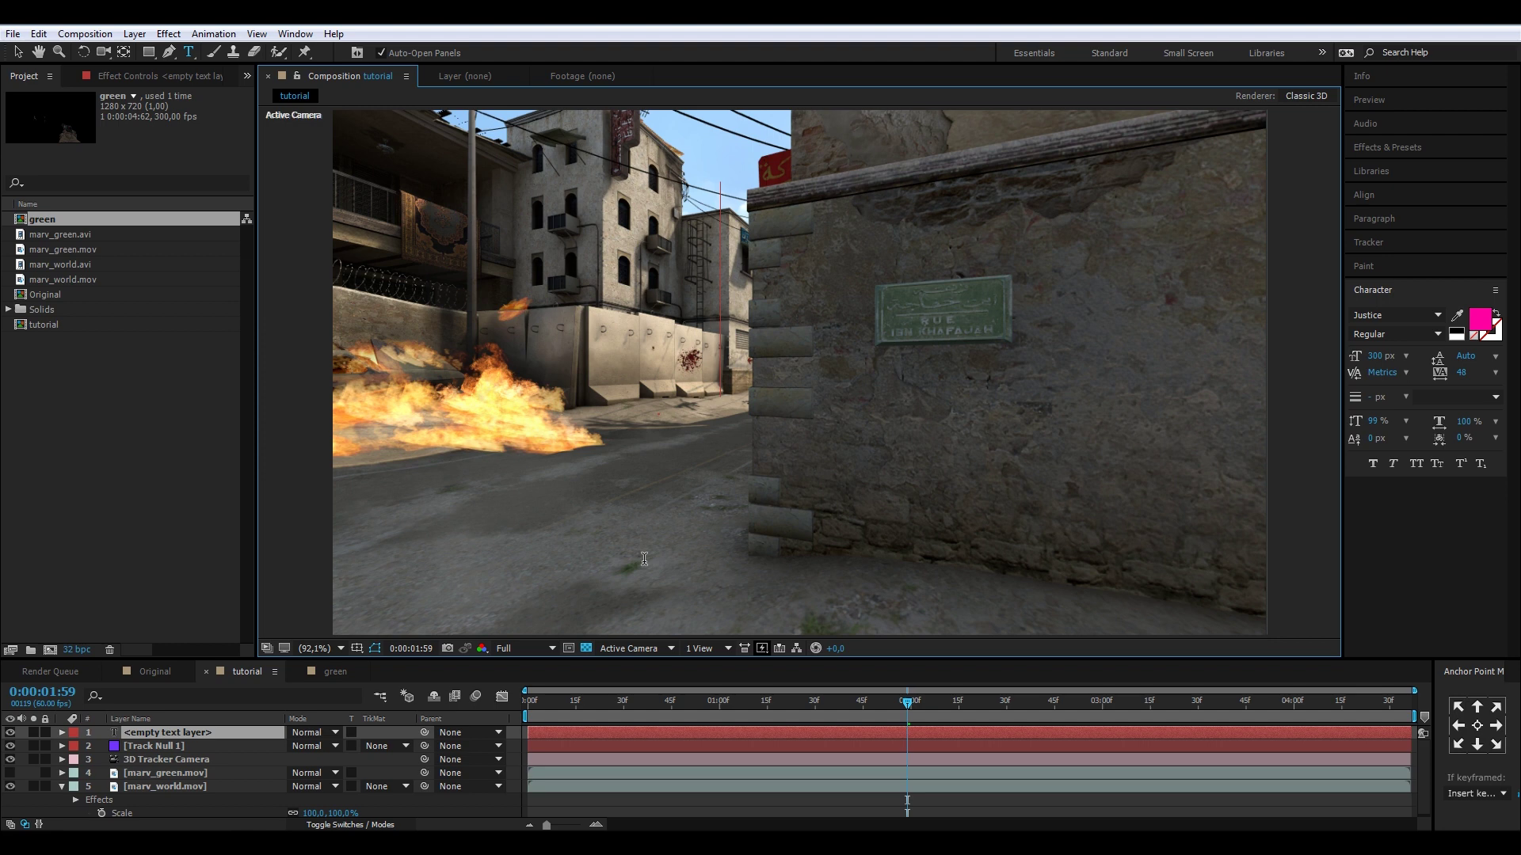
text(+300)
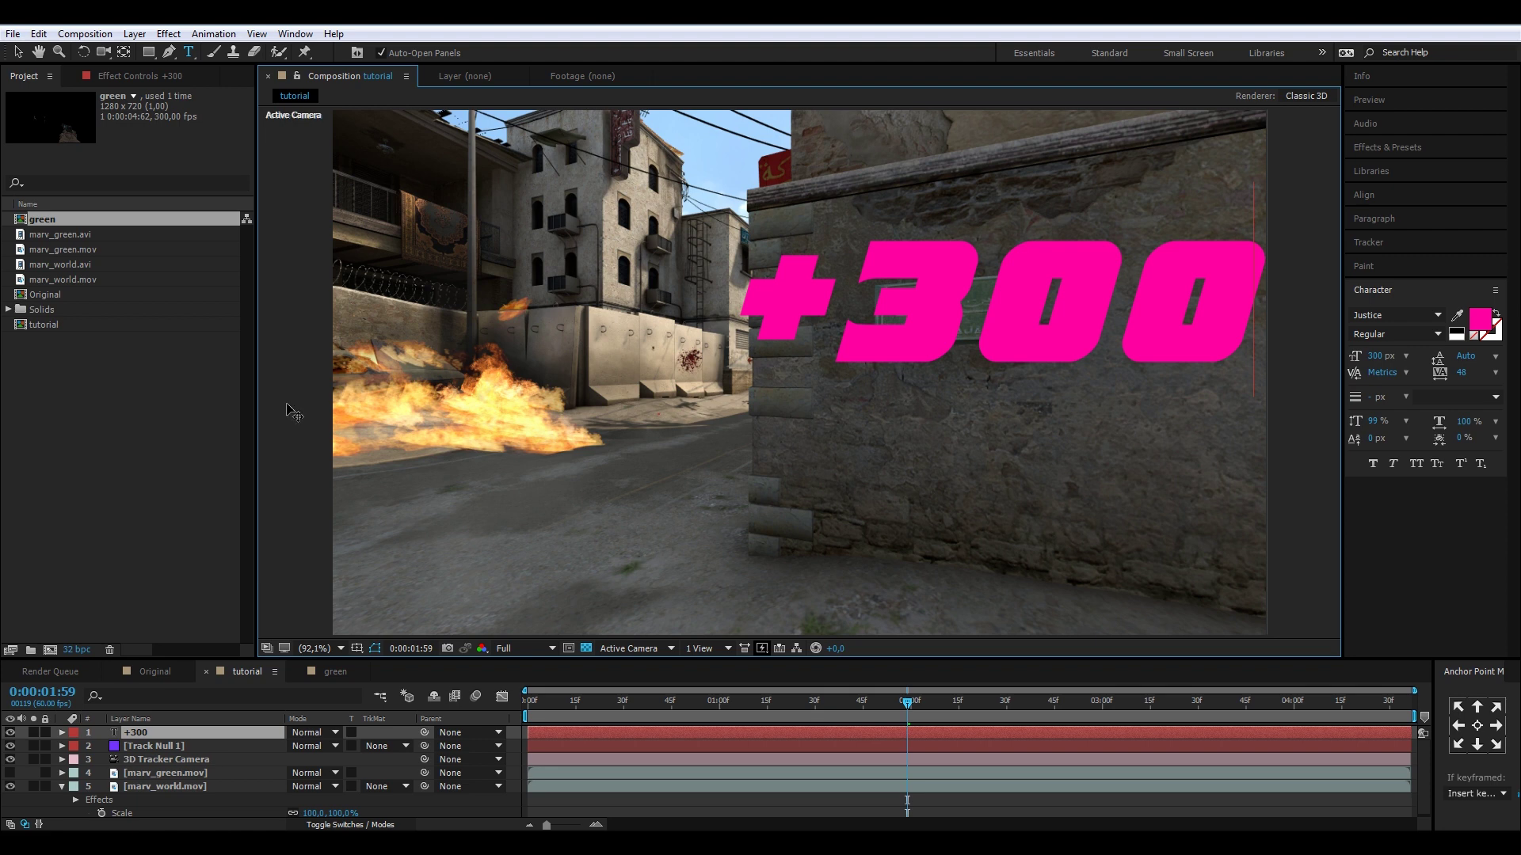
Step: Centre the anchor point of the +300 text and reposition the text near the middle of the frame
click(18, 53)
drag(986, 317, 724, 364)
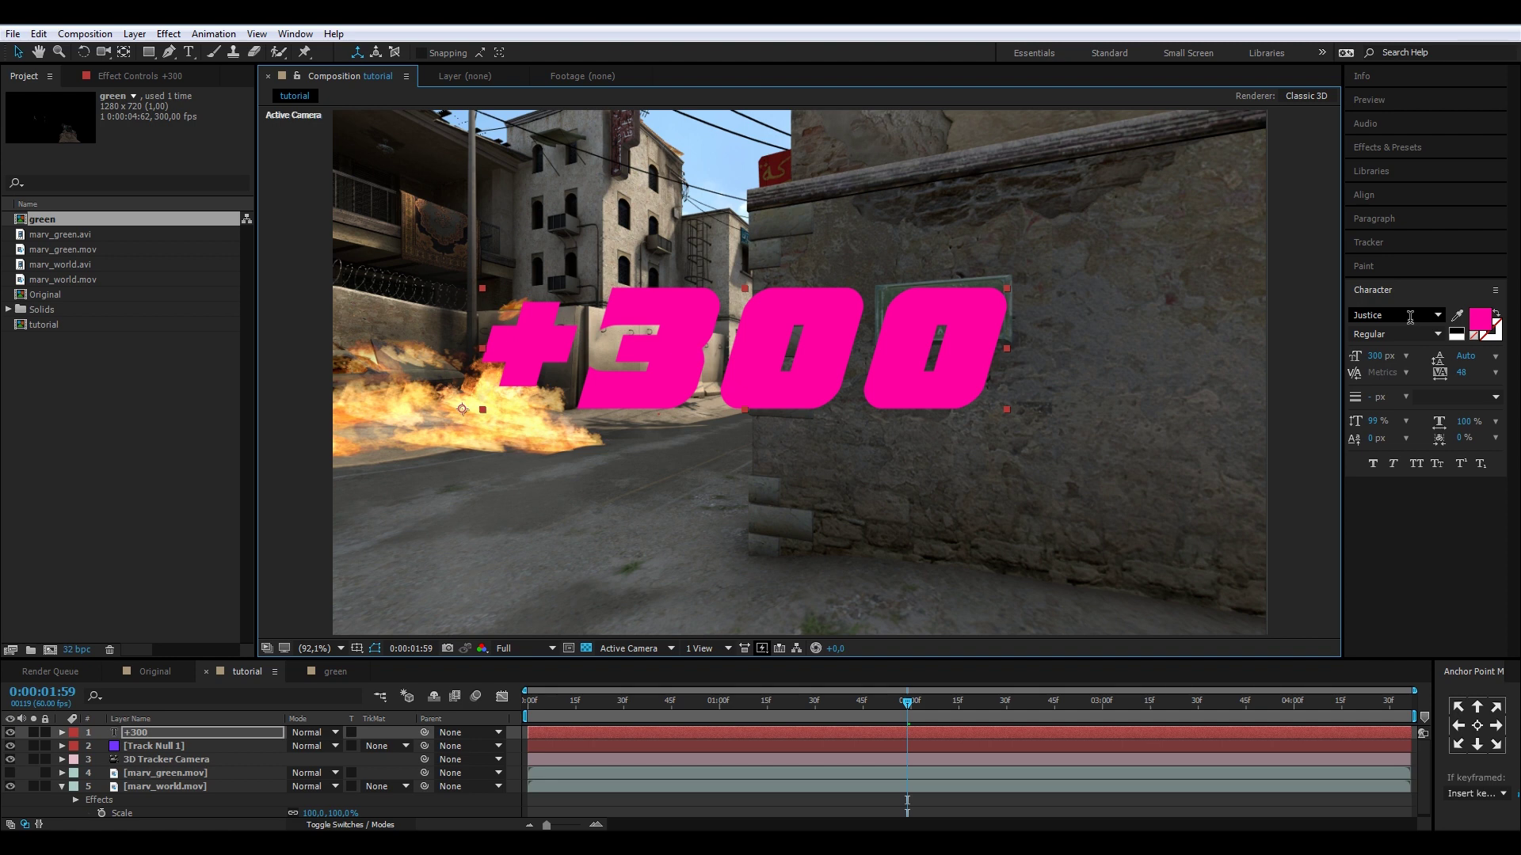
click(1477, 725)
drag(749, 341, 732, 358)
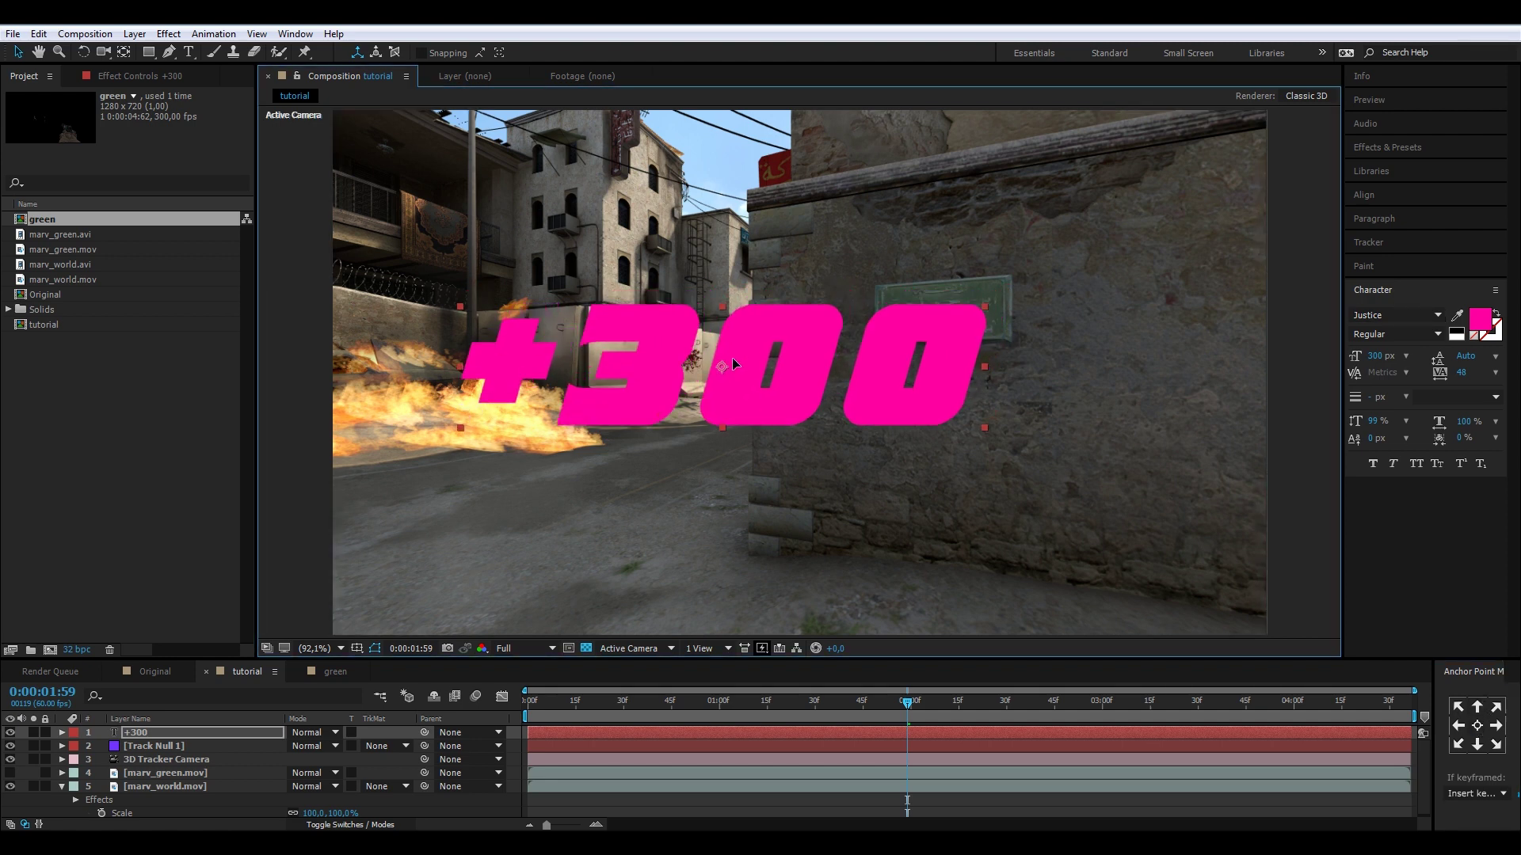
Step: Give the +300 text a green 00FF60 fill and a 4 px black 000000 stroke
click(1487, 321)
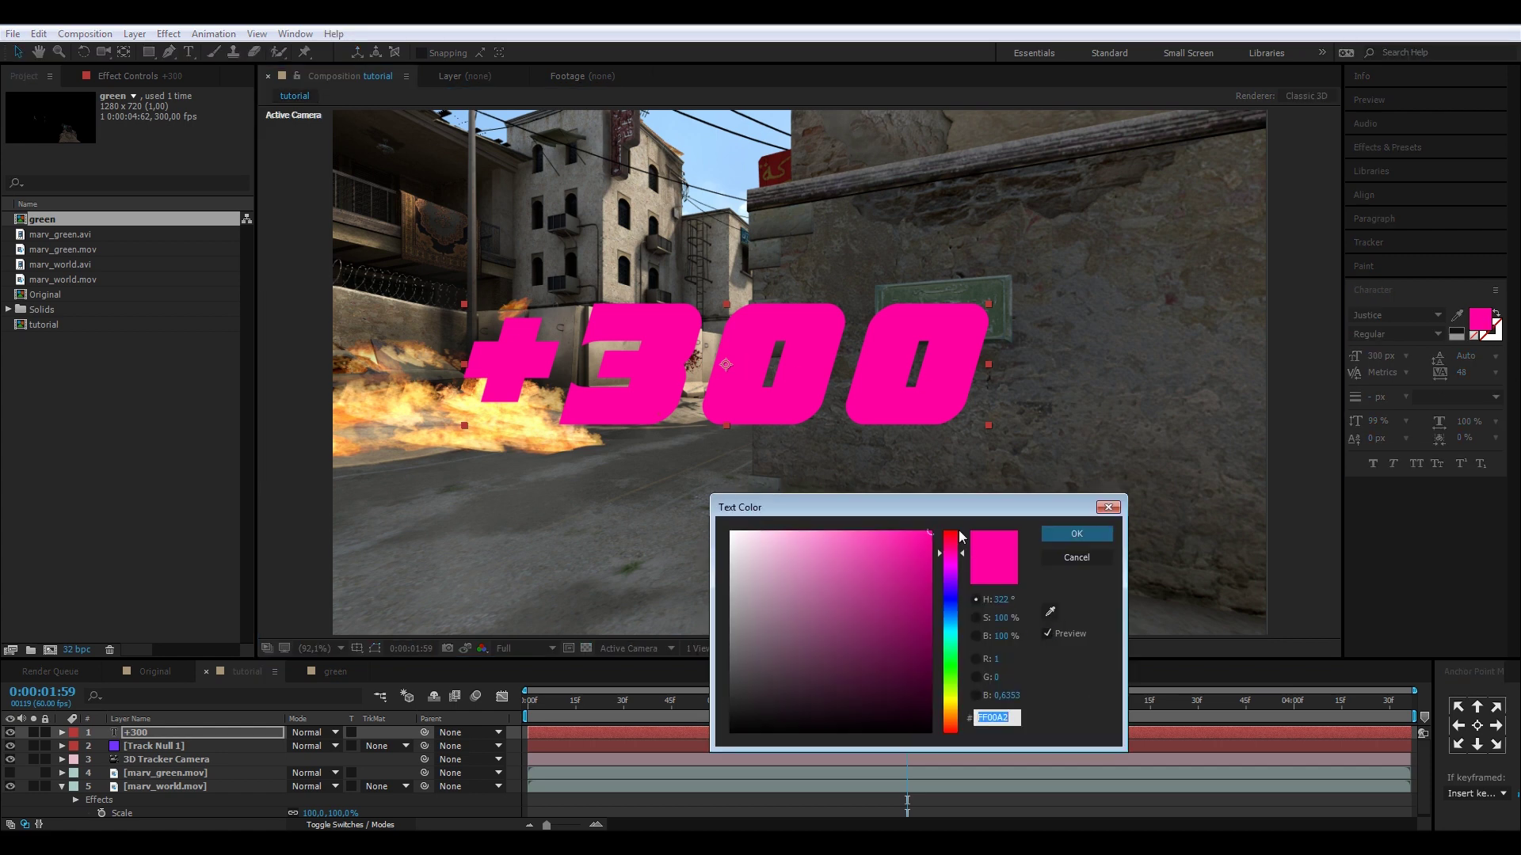
drag(953, 666, 951, 660)
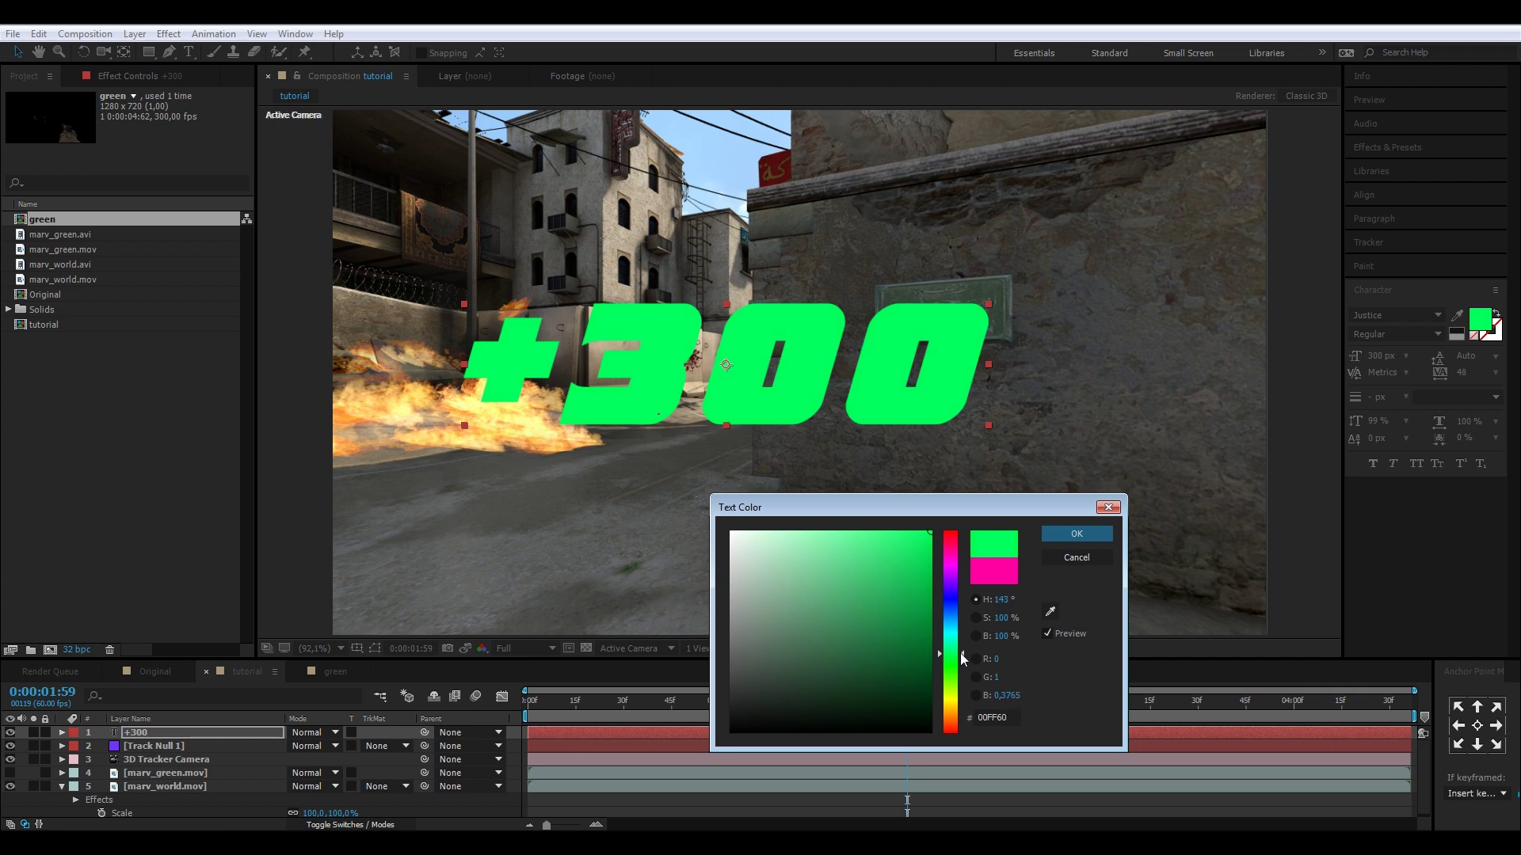
click(1091, 530)
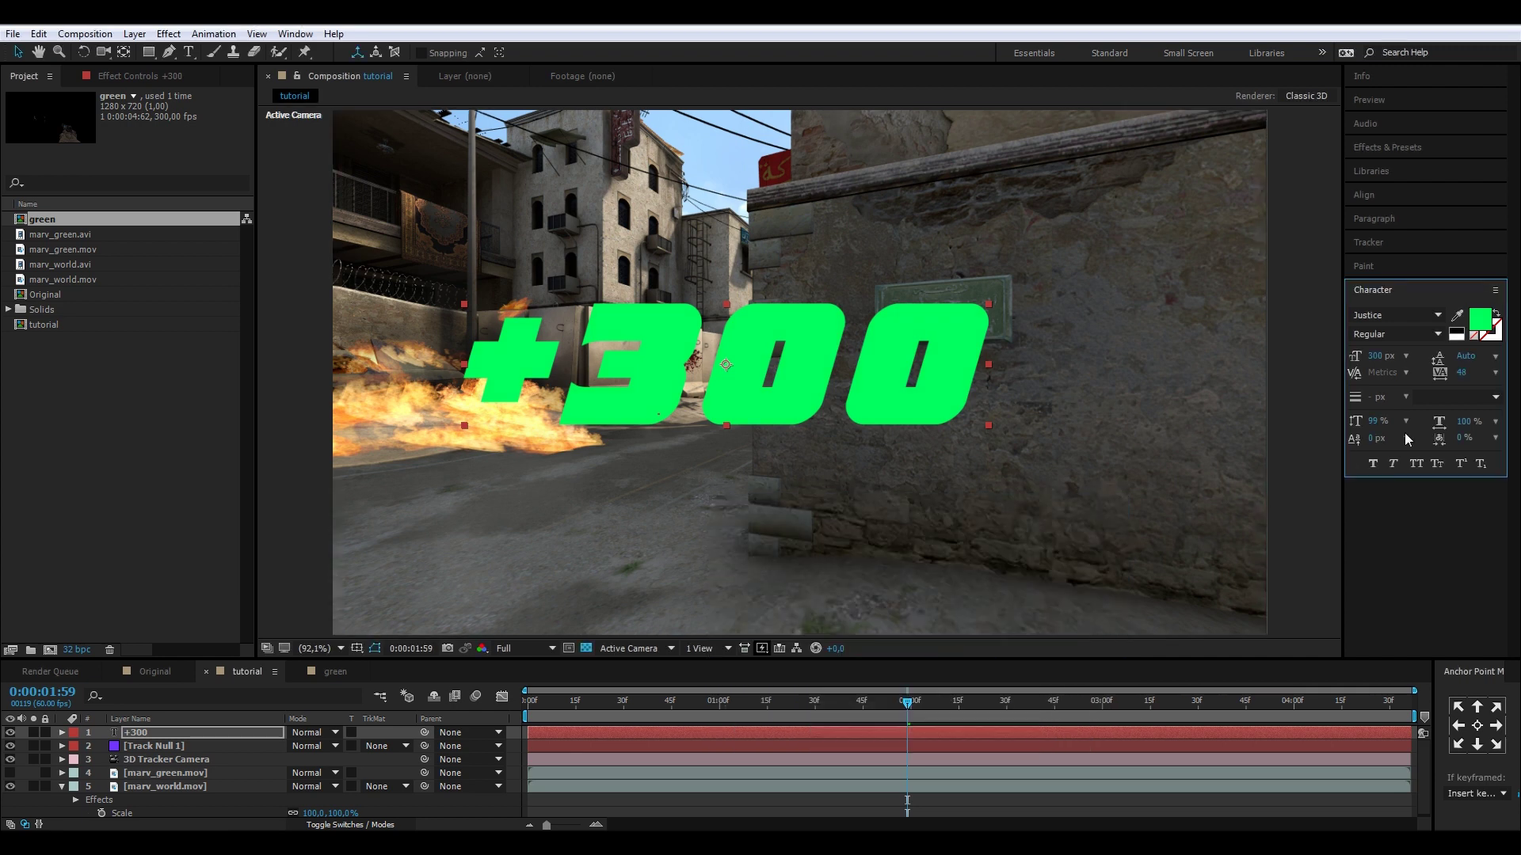
click(1491, 340)
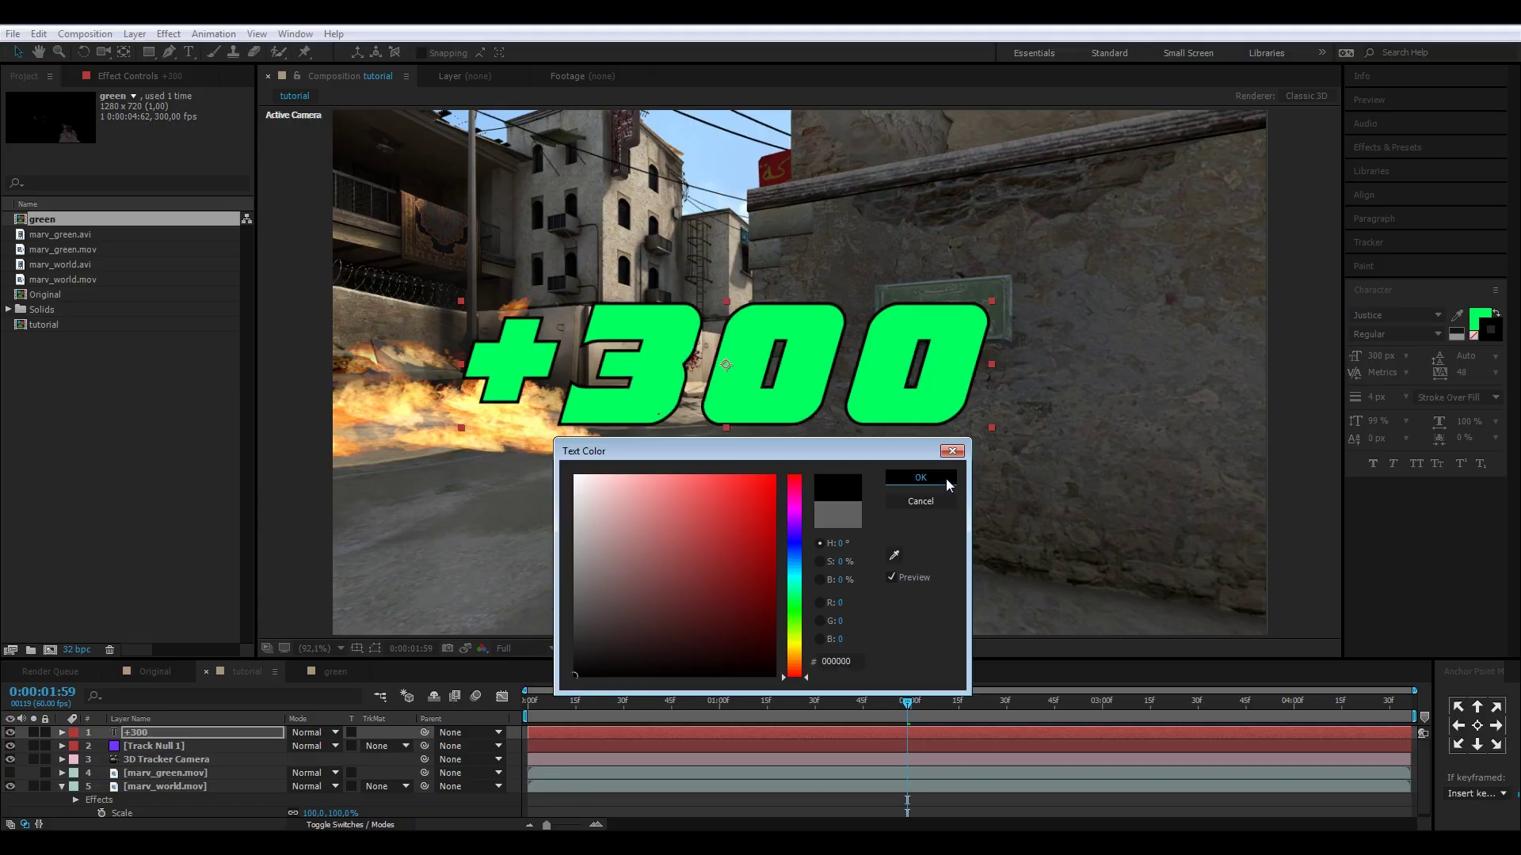
click(923, 476)
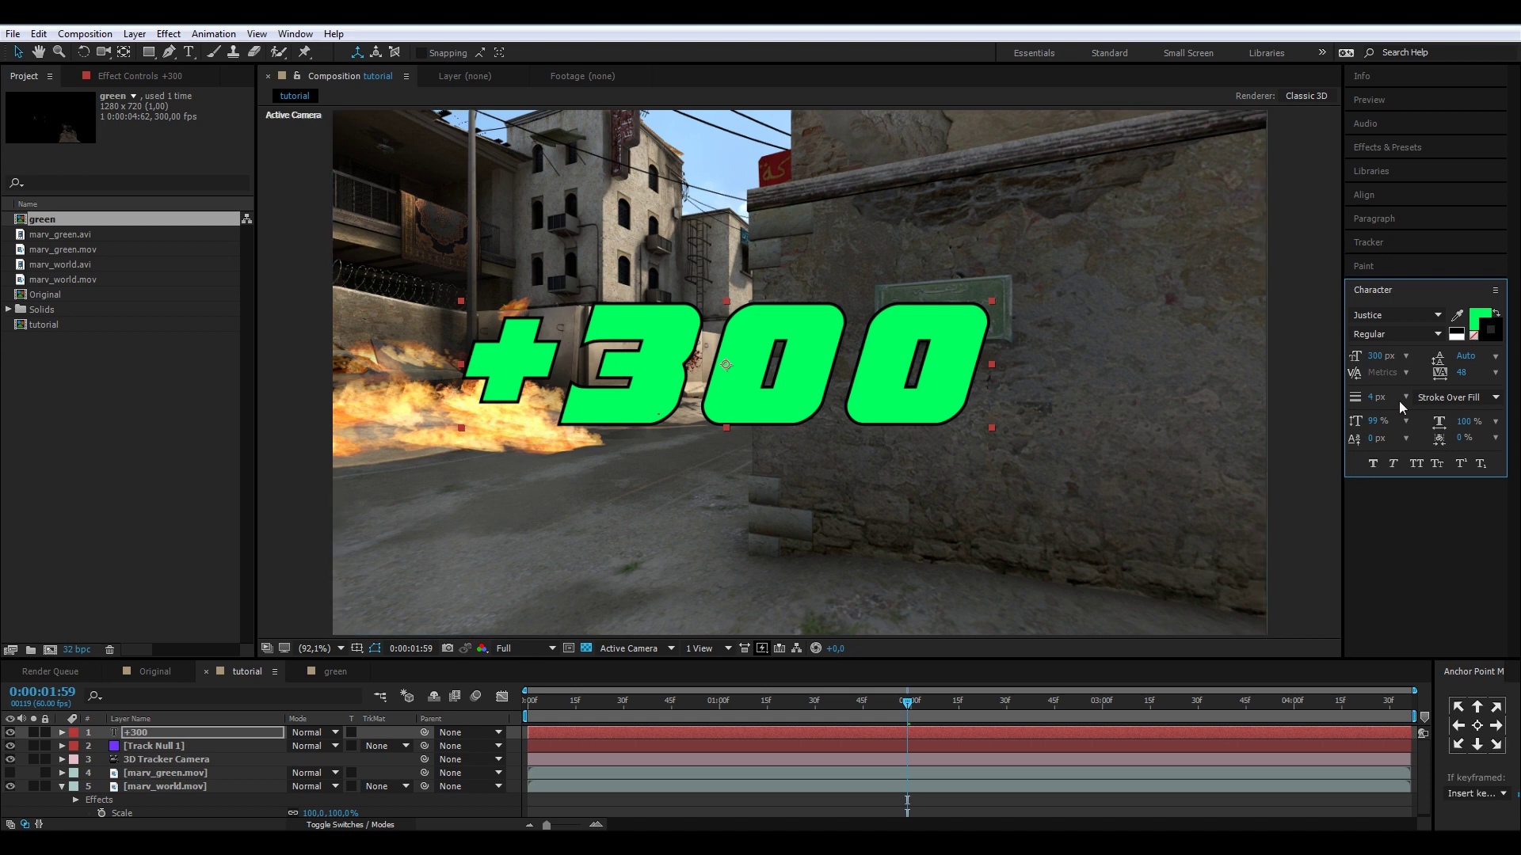
click(1376, 398)
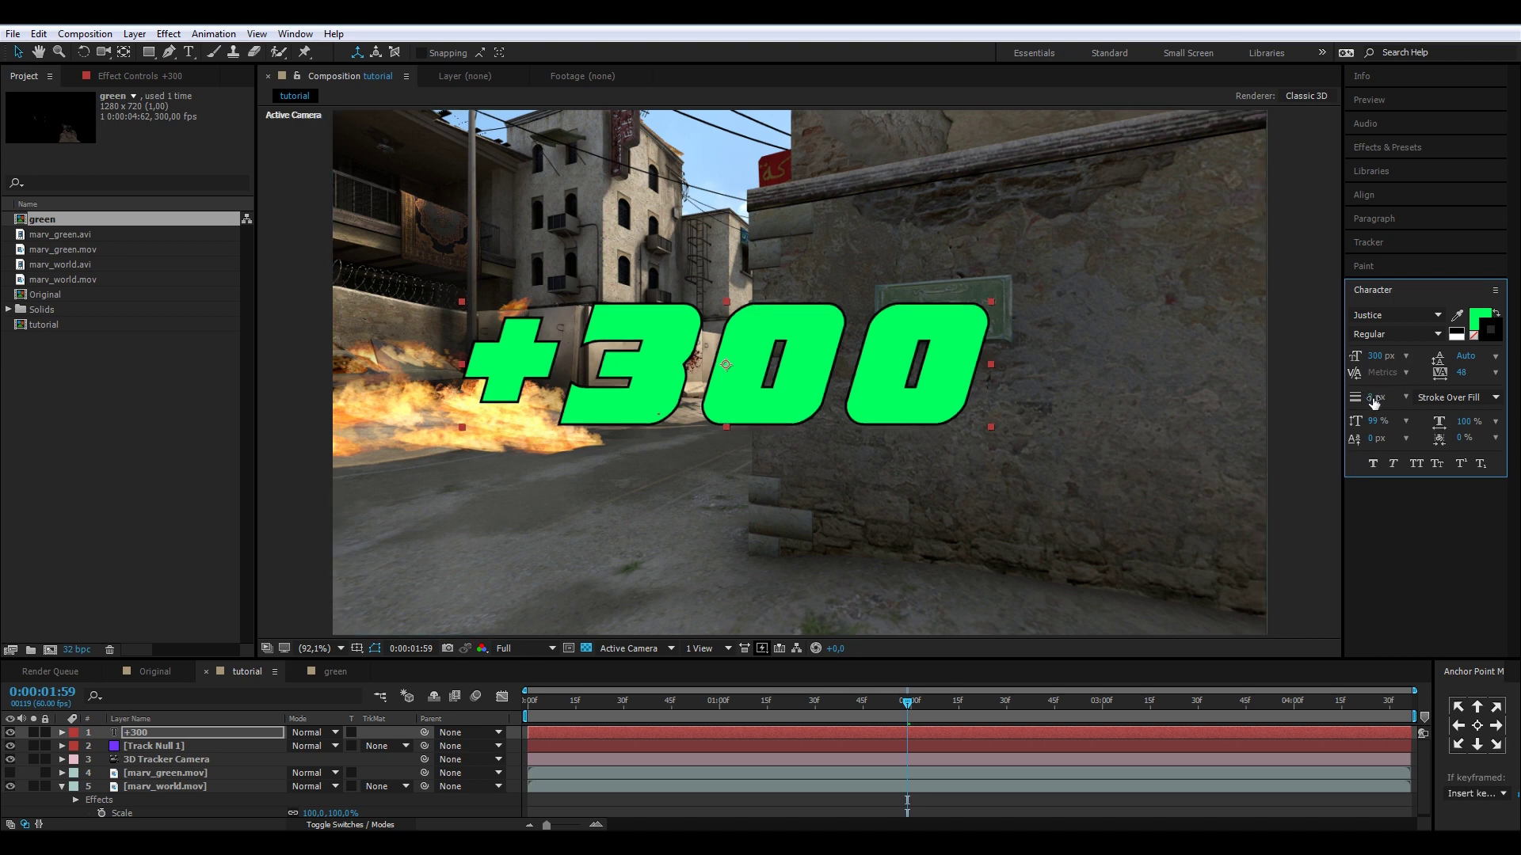
Step: Make the +300 text layer 3D and move the playhead to 0:00:01:05
click(183, 730)
key(F4)
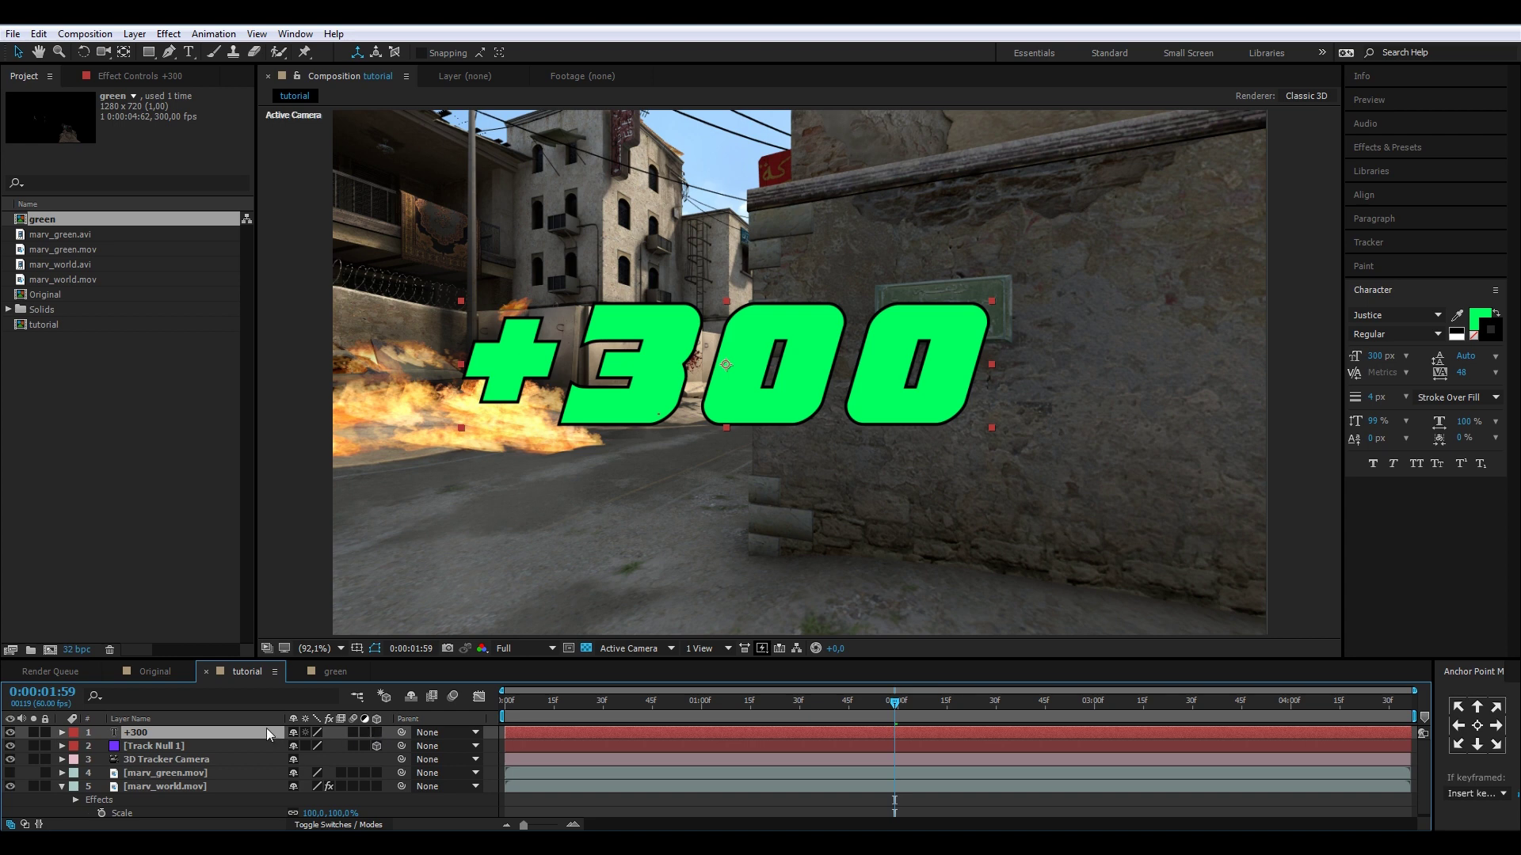
click(376, 732)
drag(891, 702, 716, 715)
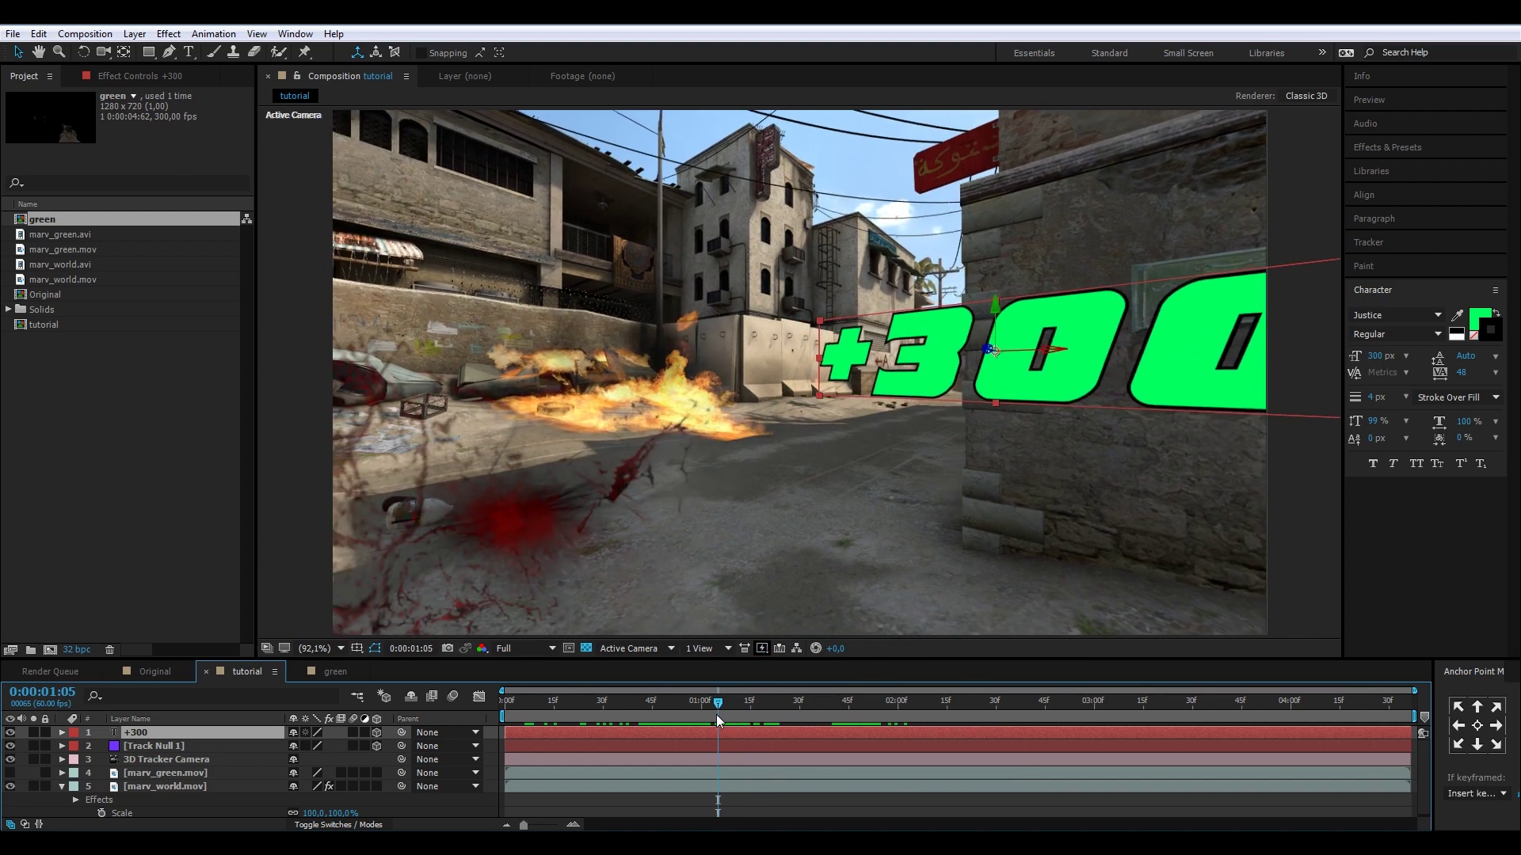
Step: Copy the Position of Track Null 1 and paste it onto the Position of the +300 text layer
click(176, 747)
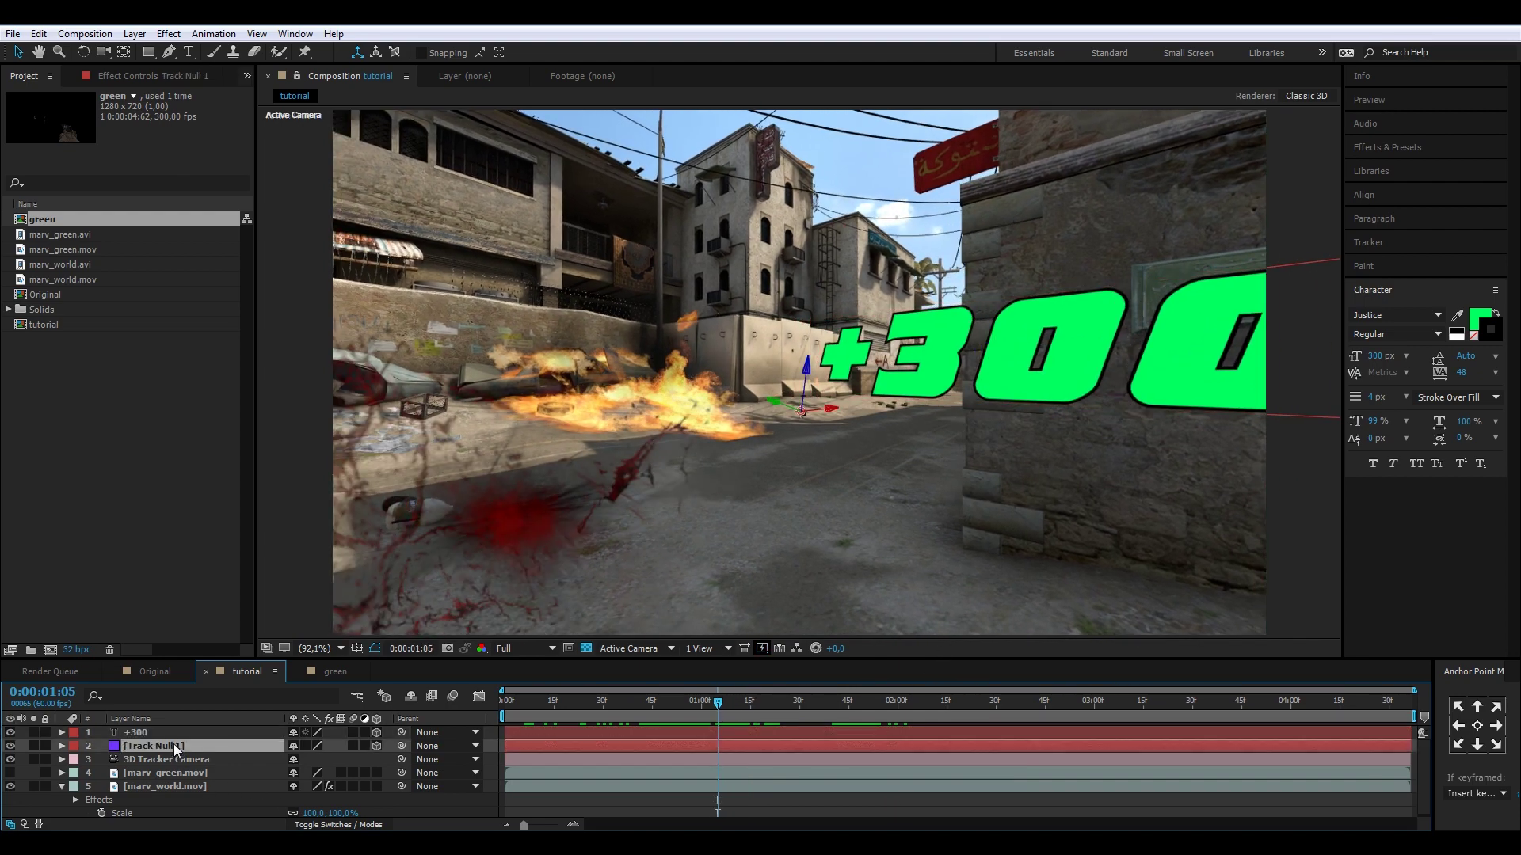
key(p)
click(131, 759)
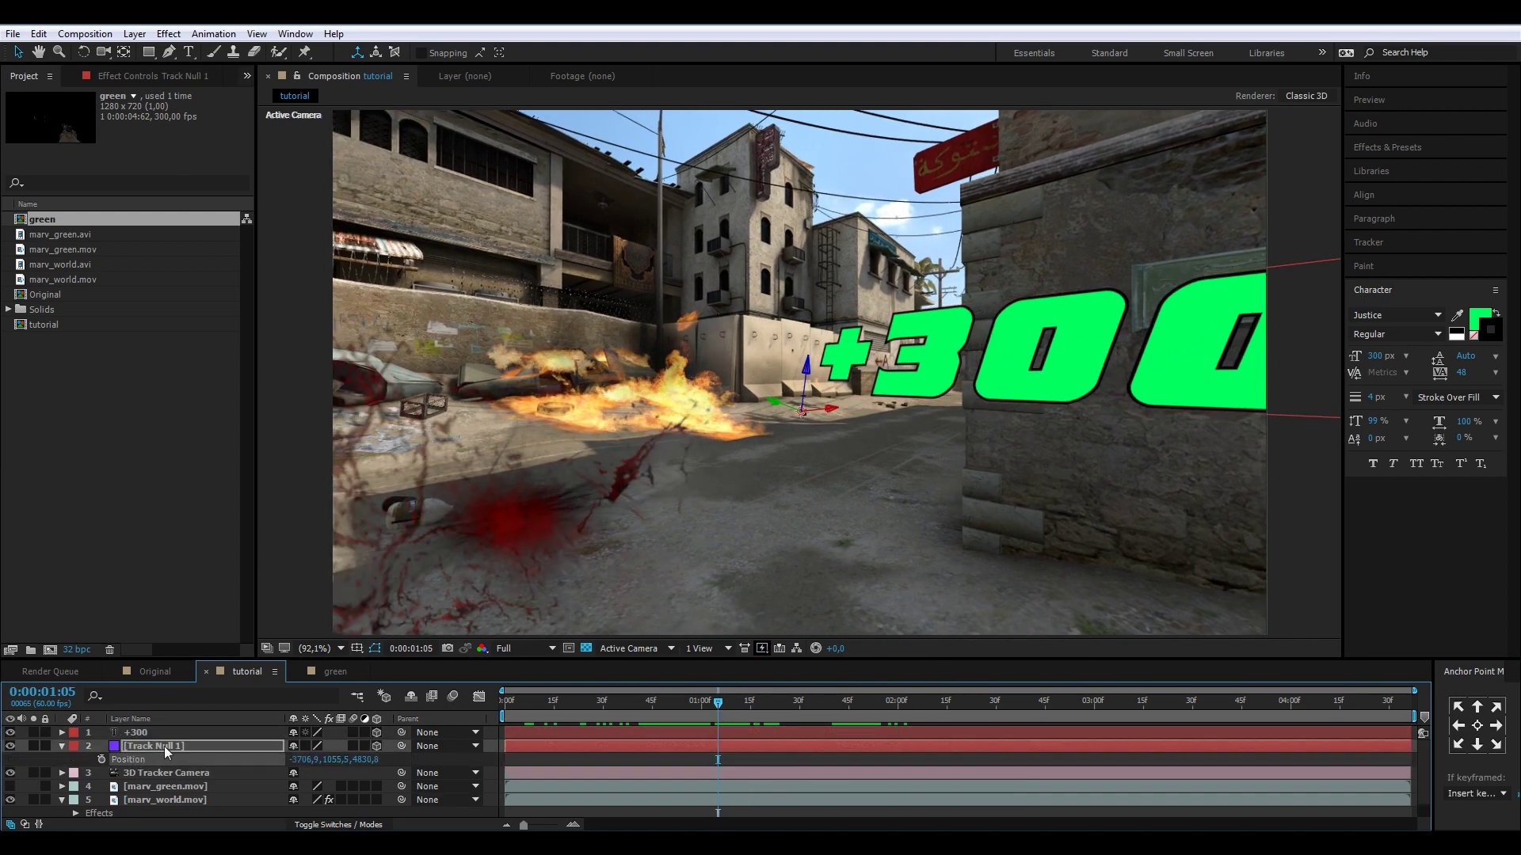
click(144, 732)
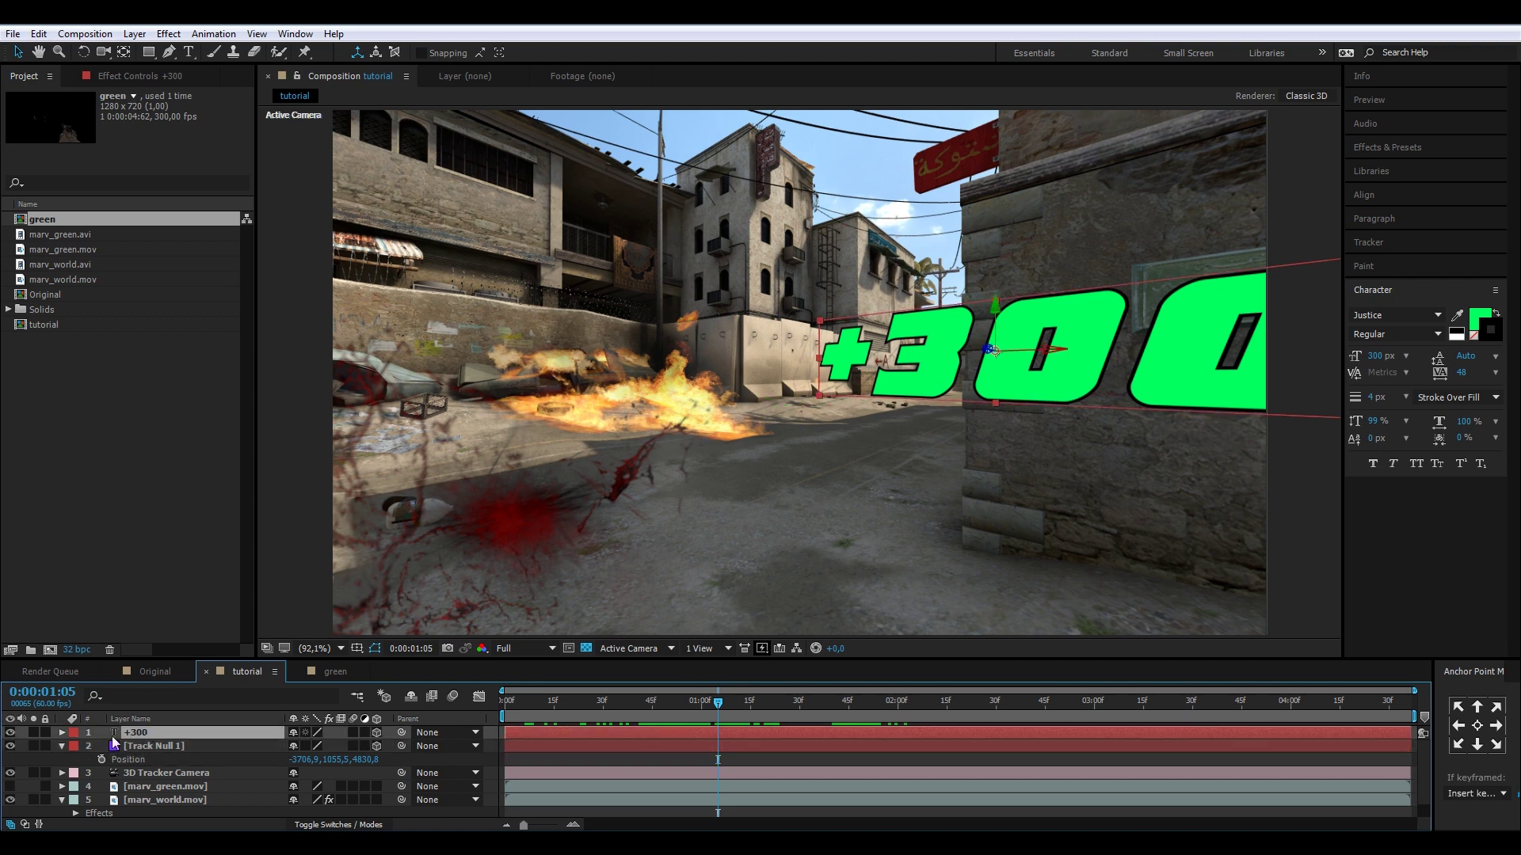
click(61, 732)
key(p)
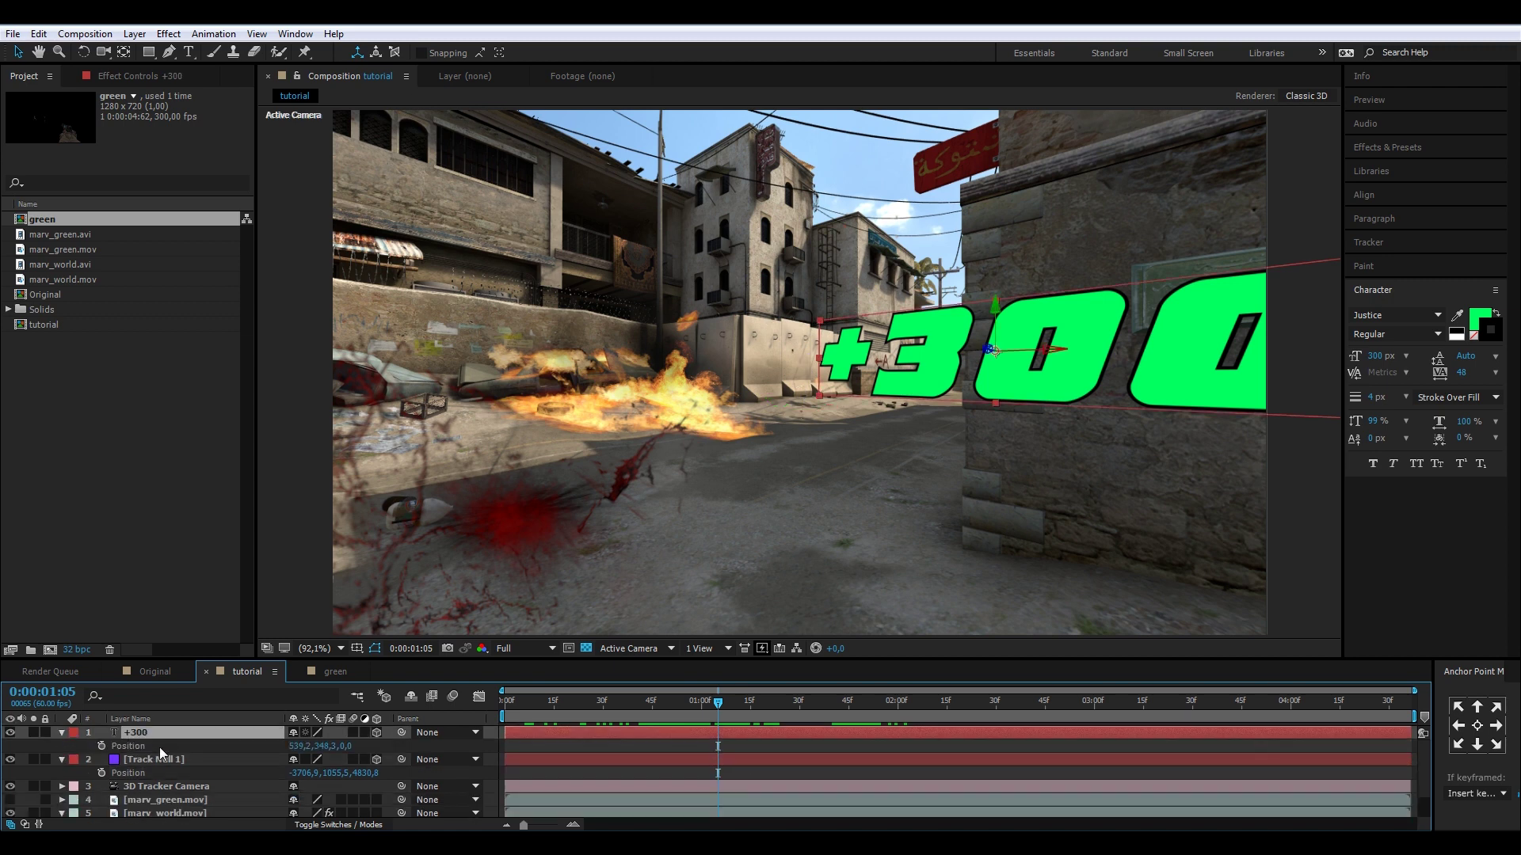
click(159, 747)
key(ctrl+v)
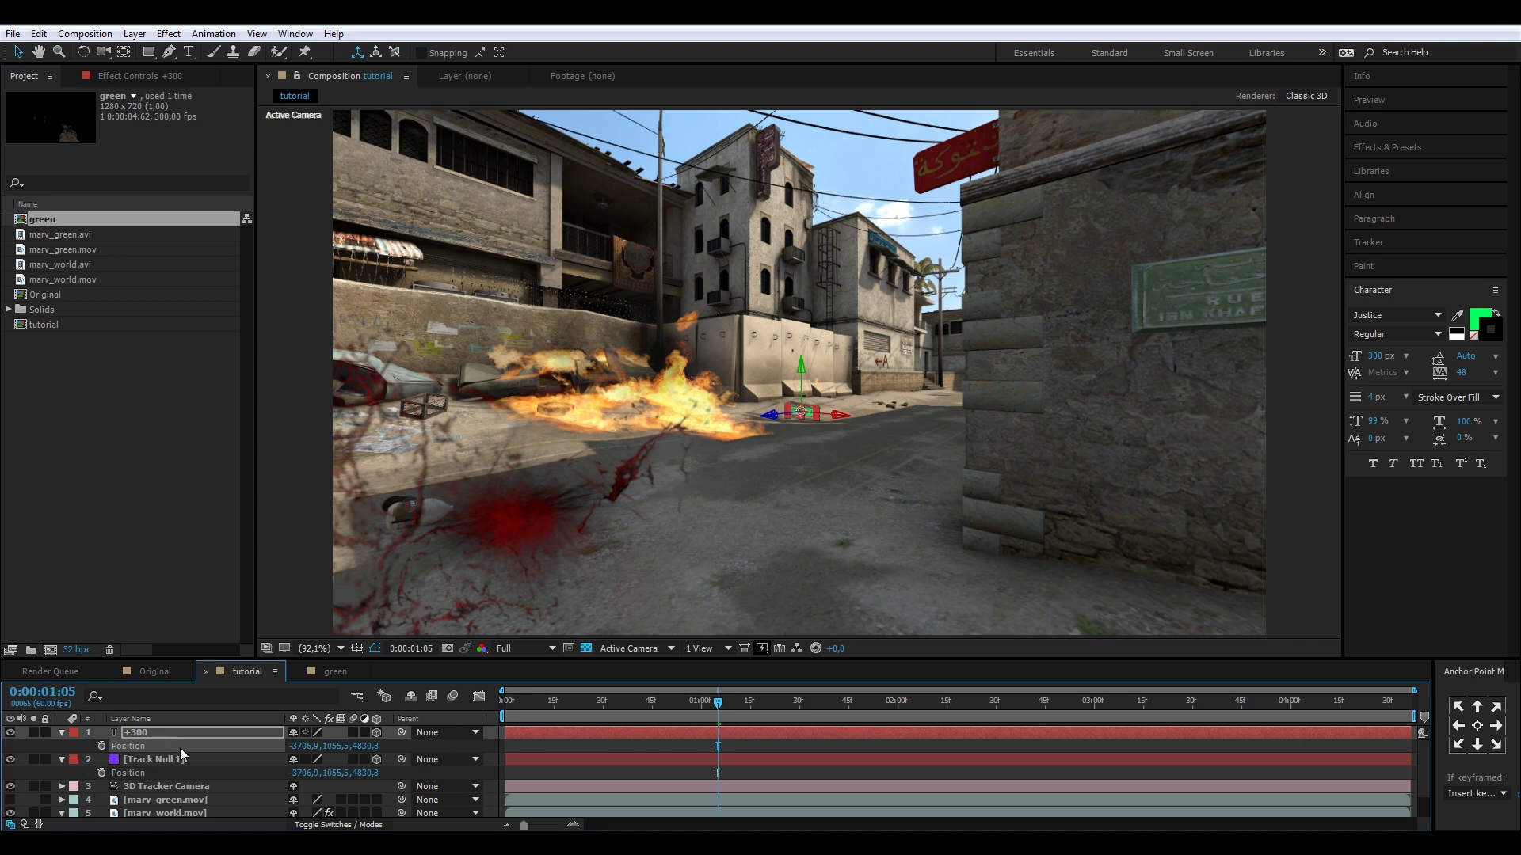
Step: Raise the +300 text along its Y axis so it sits above the ground in front of the far wall
drag(331, 746, 2, 737)
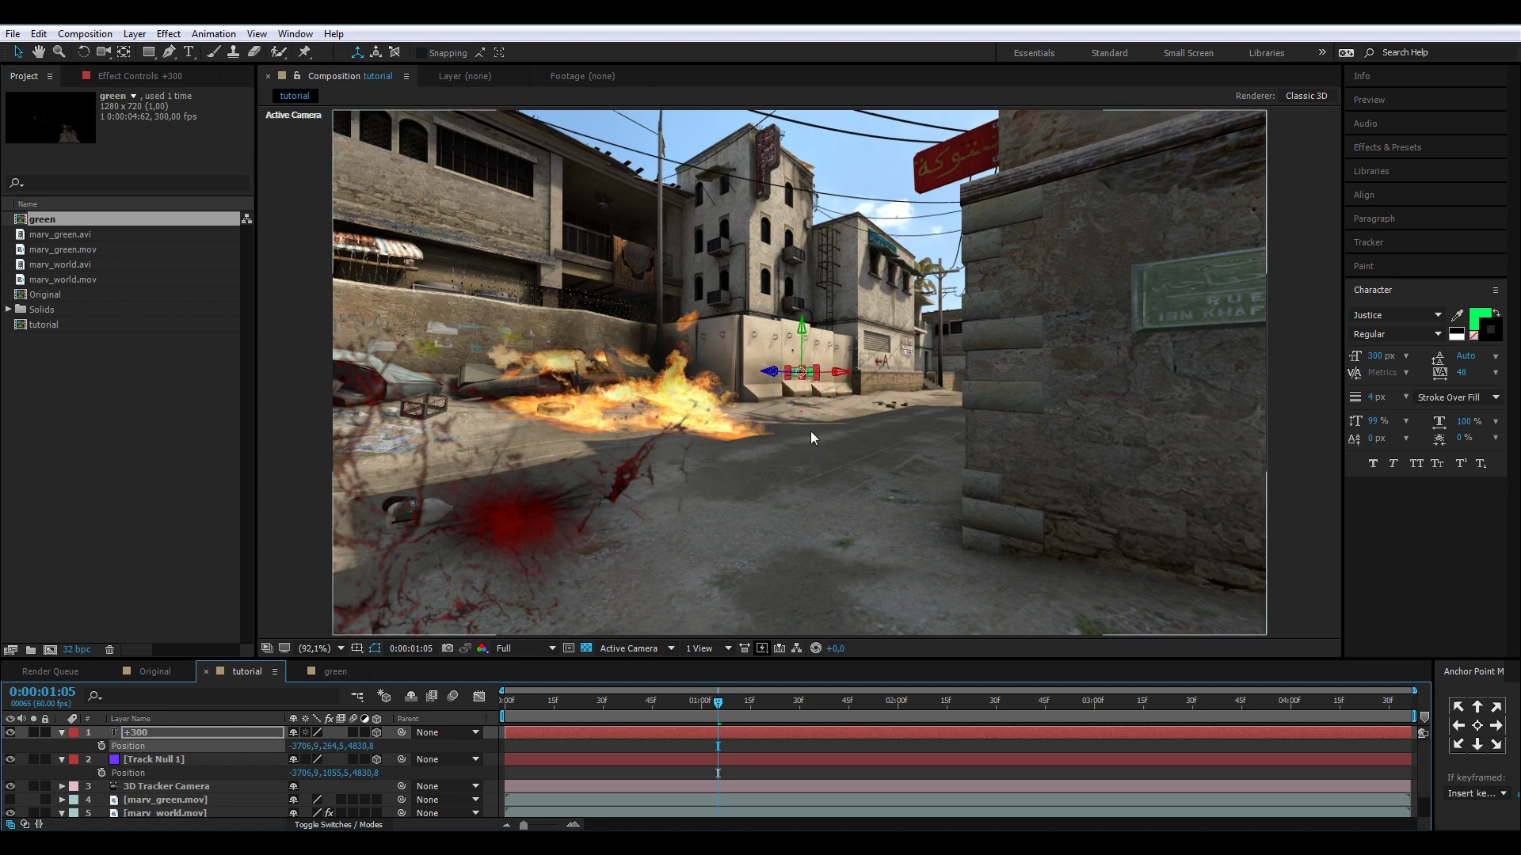
drag(809, 377, 727, 402)
drag(804, 329, 817, 130)
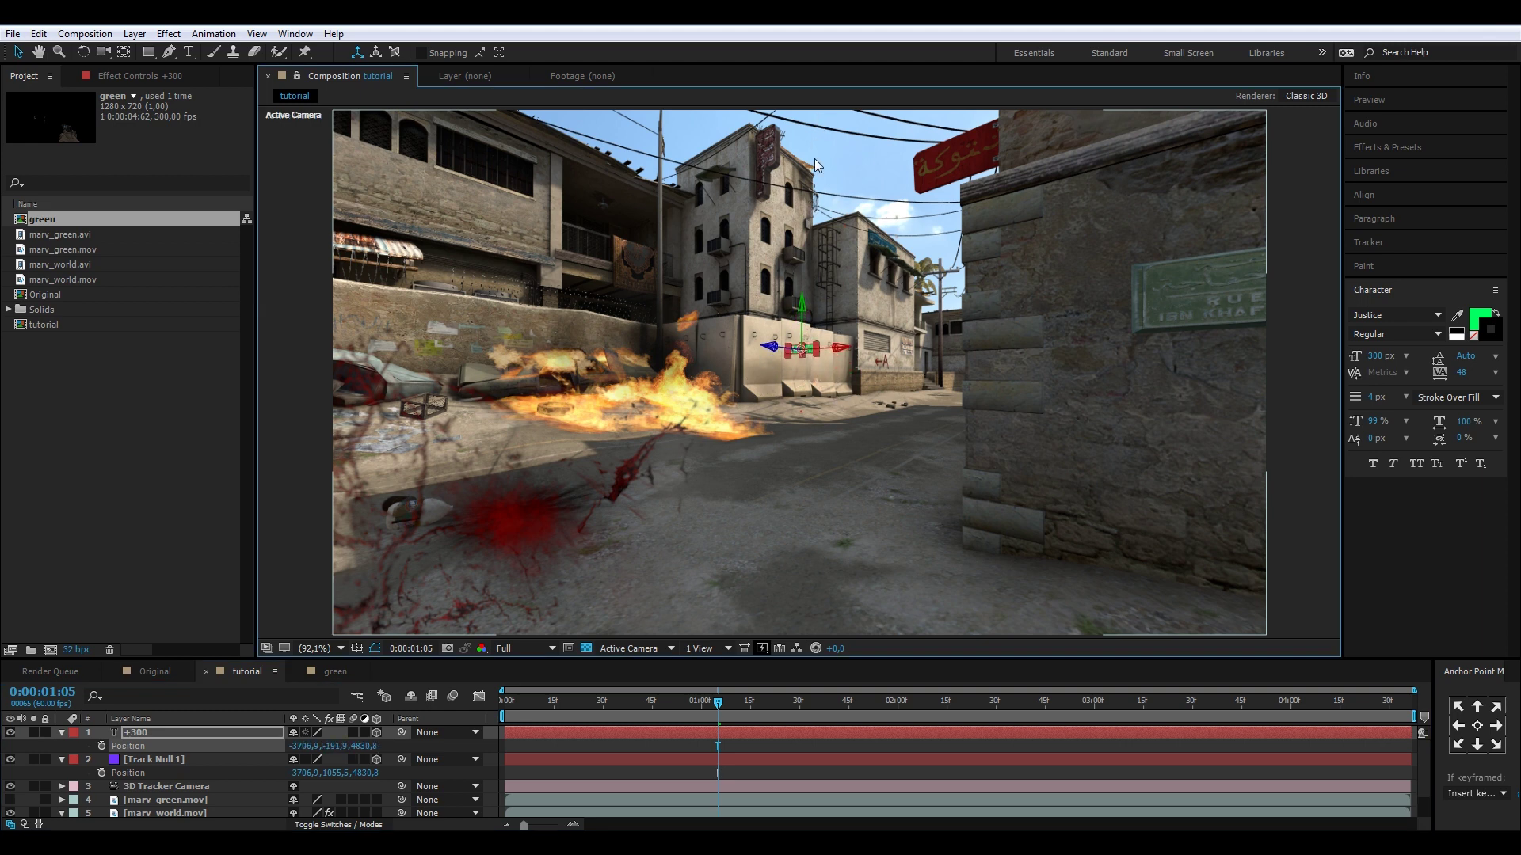
drag(803, 305, 807, 207)
Step: Scale the +300 text to 215% and shift it along its X axis towards the building's corner
key(s)
drag(309, 746, 403, 755)
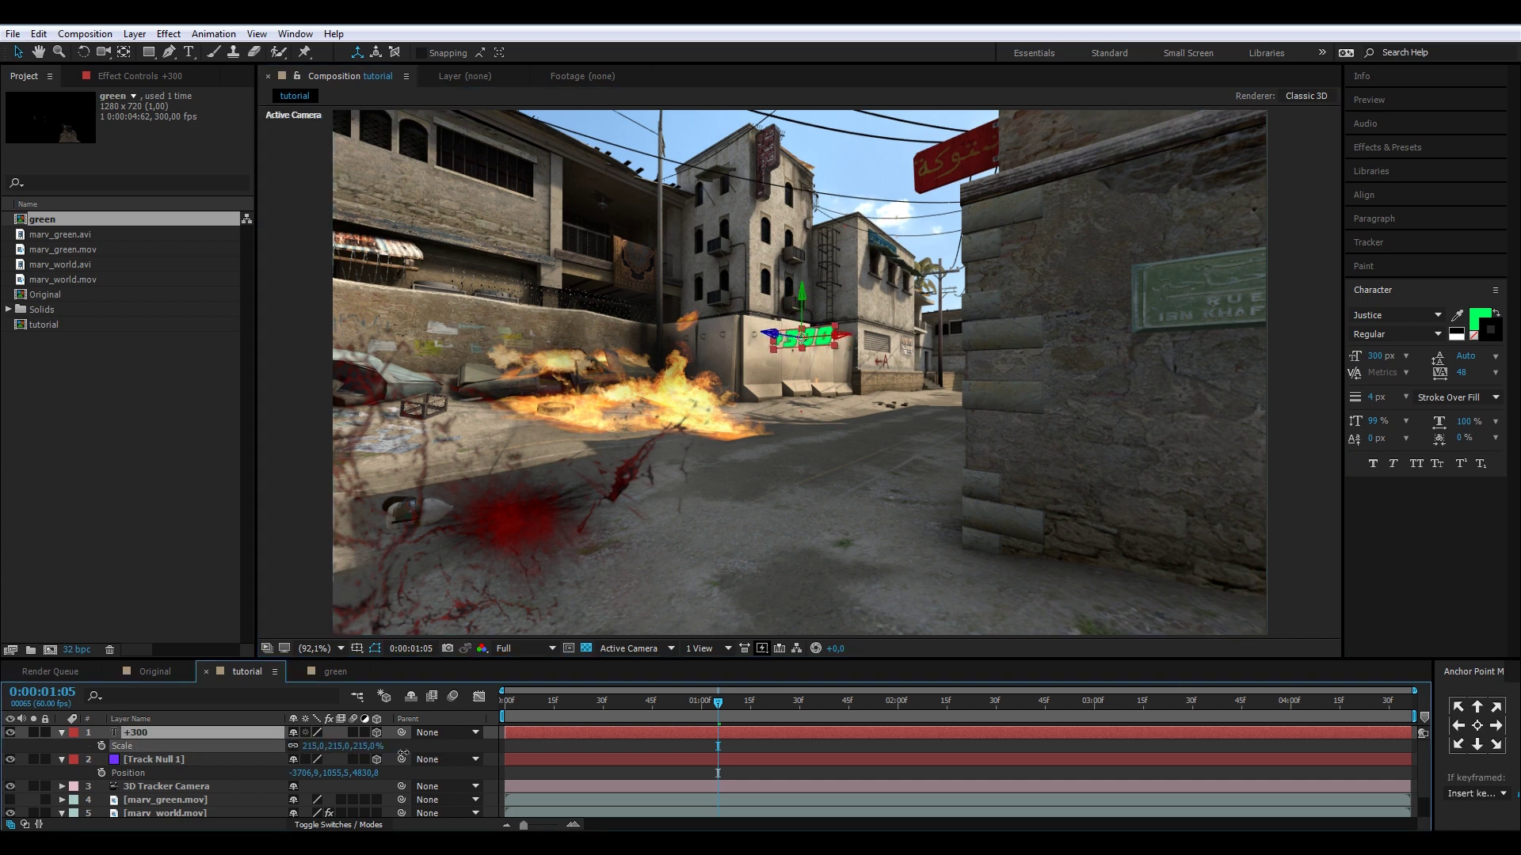
drag(841, 351, 942, 348)
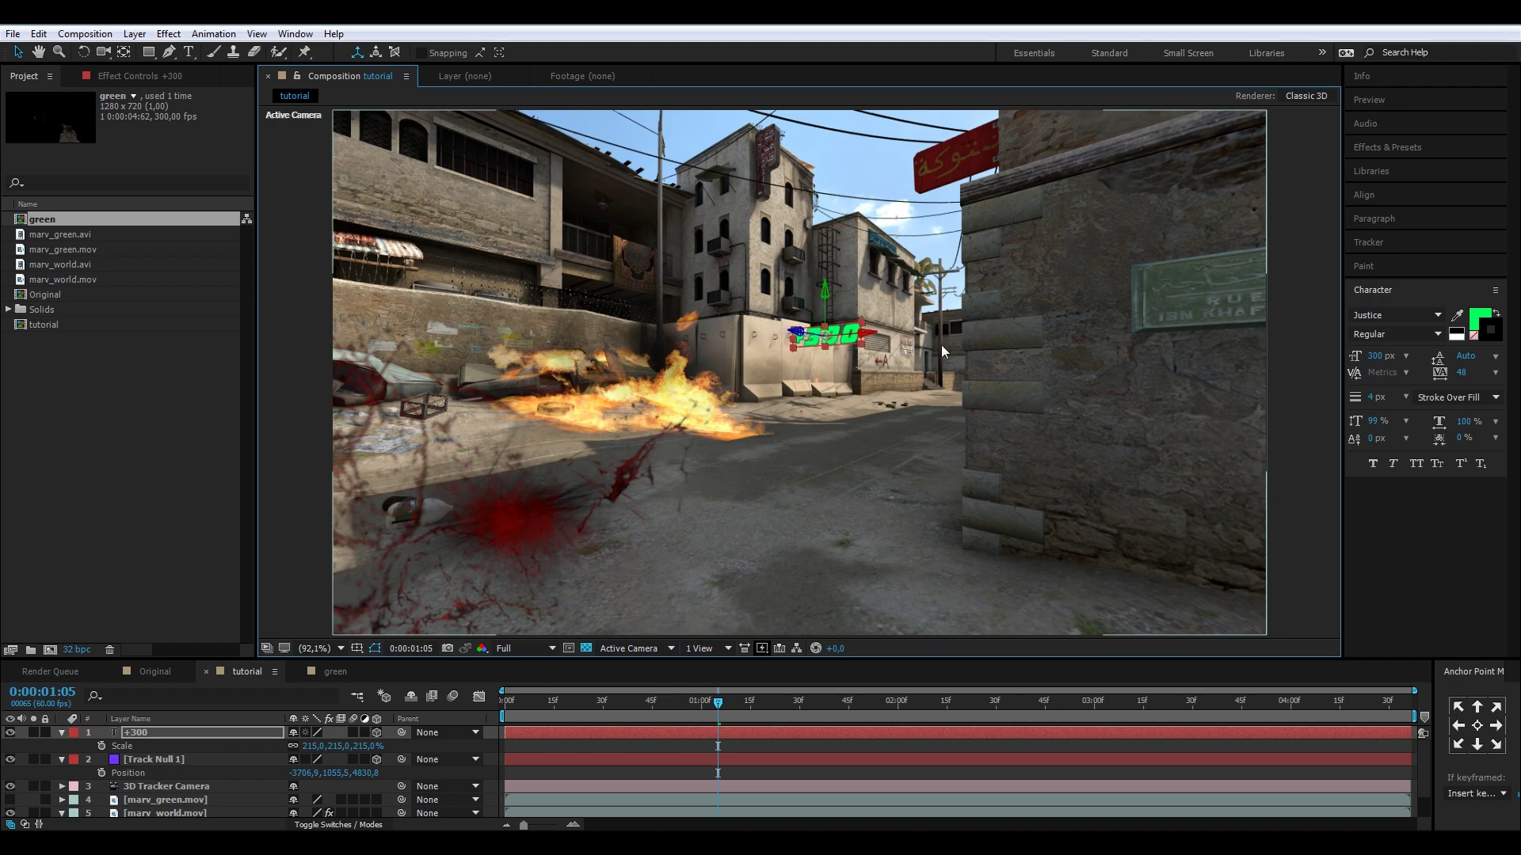
Step: Play back the composition to check how the +300 text follows the camera movement
click(762, 749)
key(space)
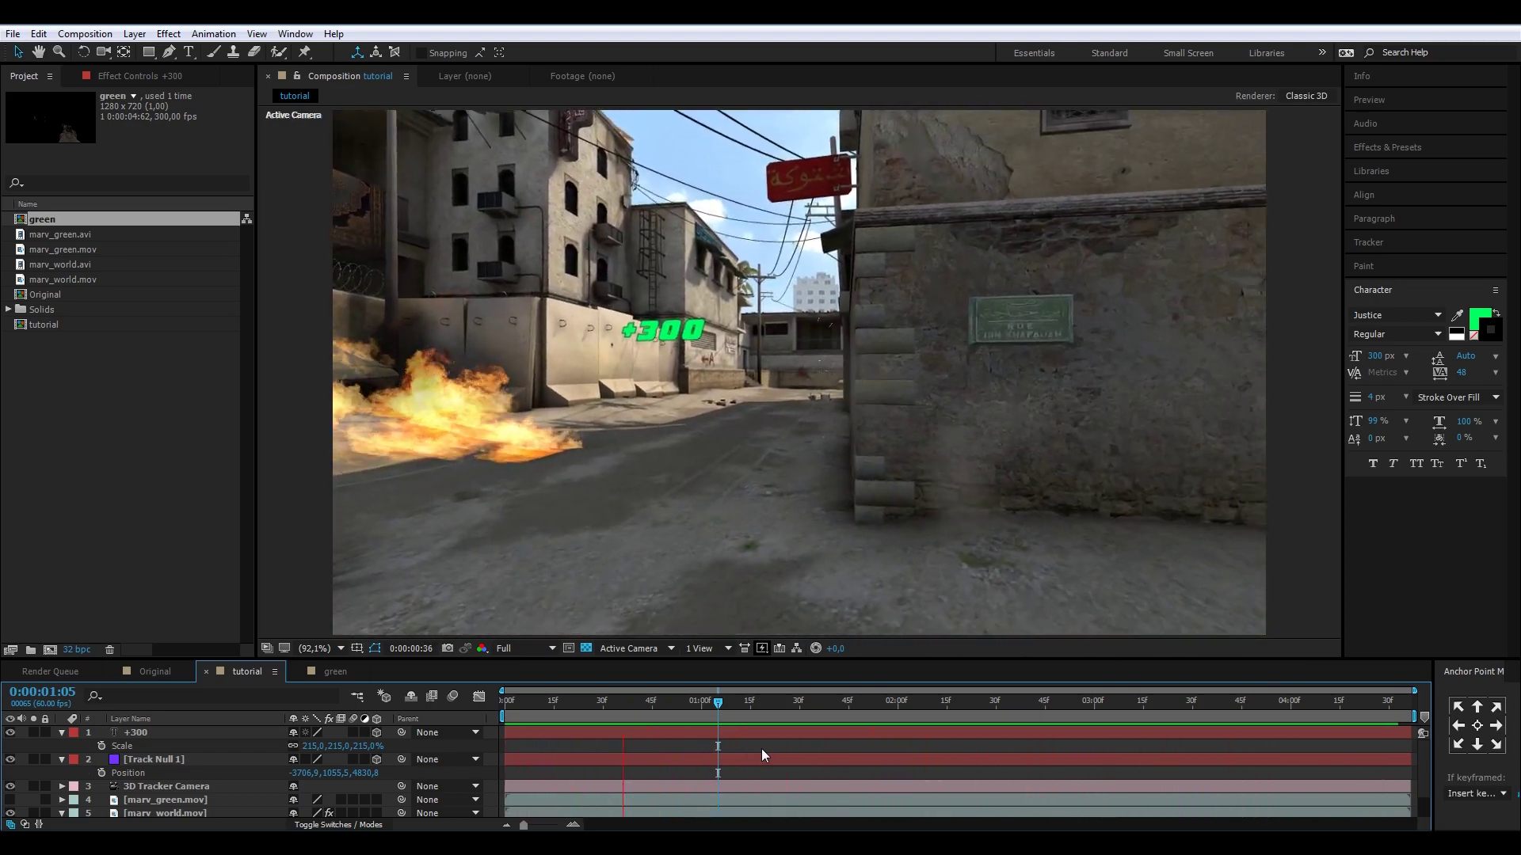
key(space)
Step: Add the expression wiggle(2,70) to the +300 text layer's Position and scrub through the footage to check the motion
mouse_move(765, 703)
mouse_down()
mouse_move(630, 705)
mouse_move(767, 703)
mouse_up()
click(631, 732)
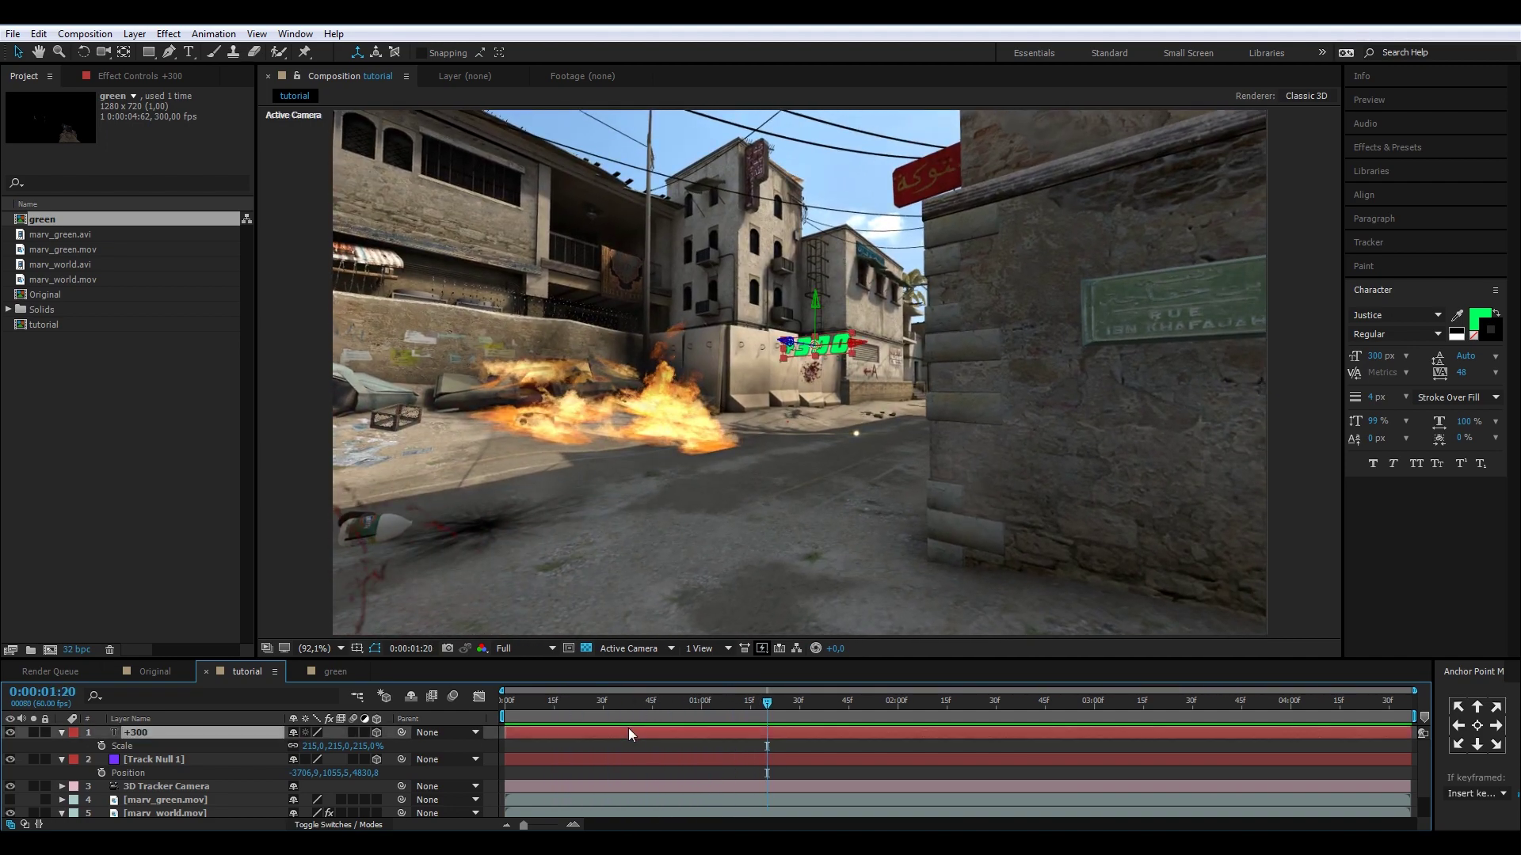
key(p)
alt+click(102, 746)
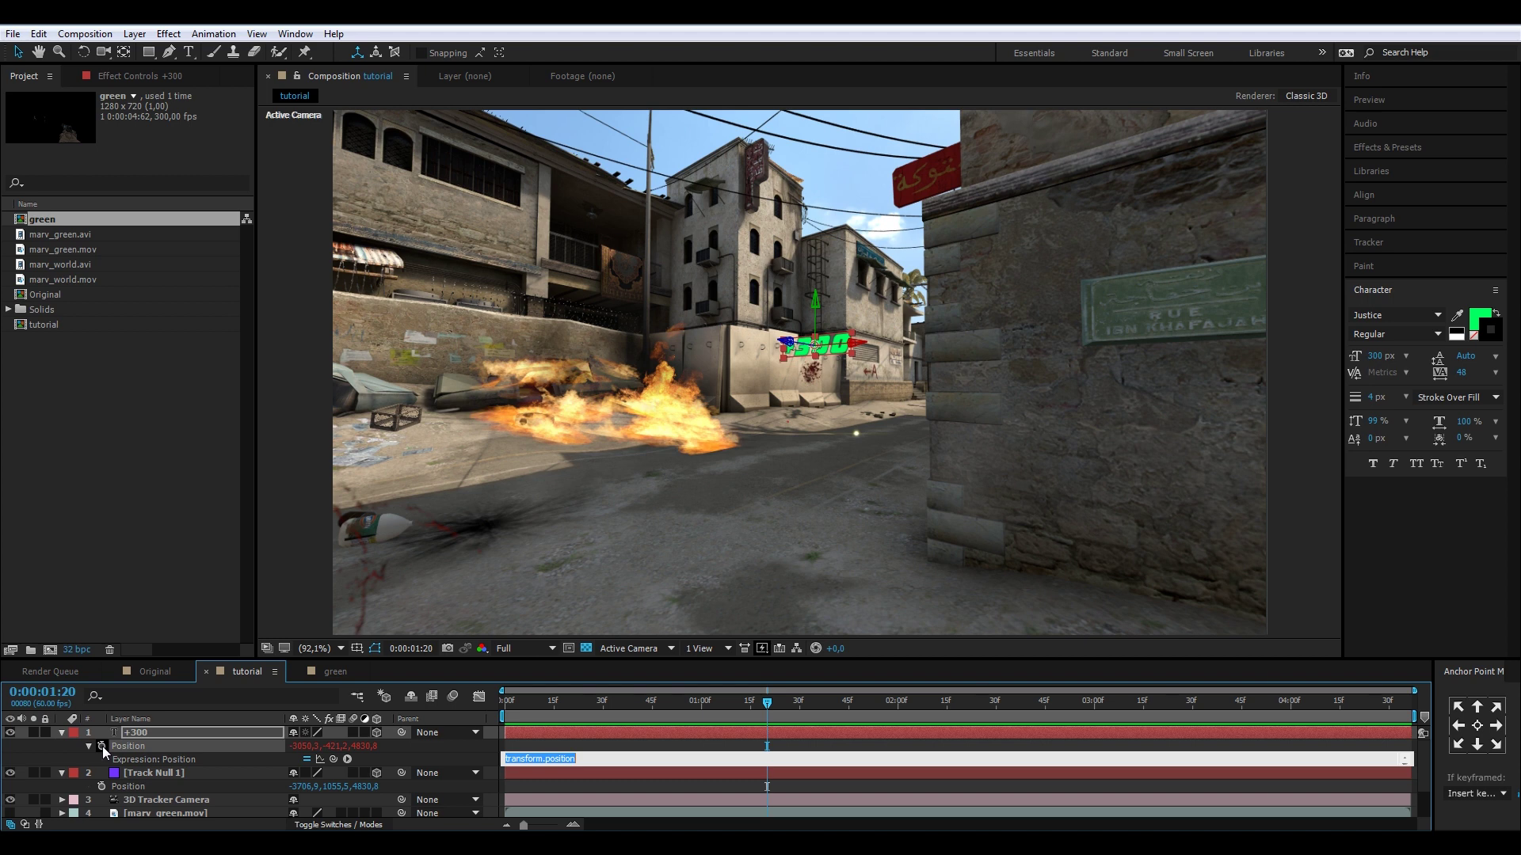
key(BackSpace)
text(wiggle()
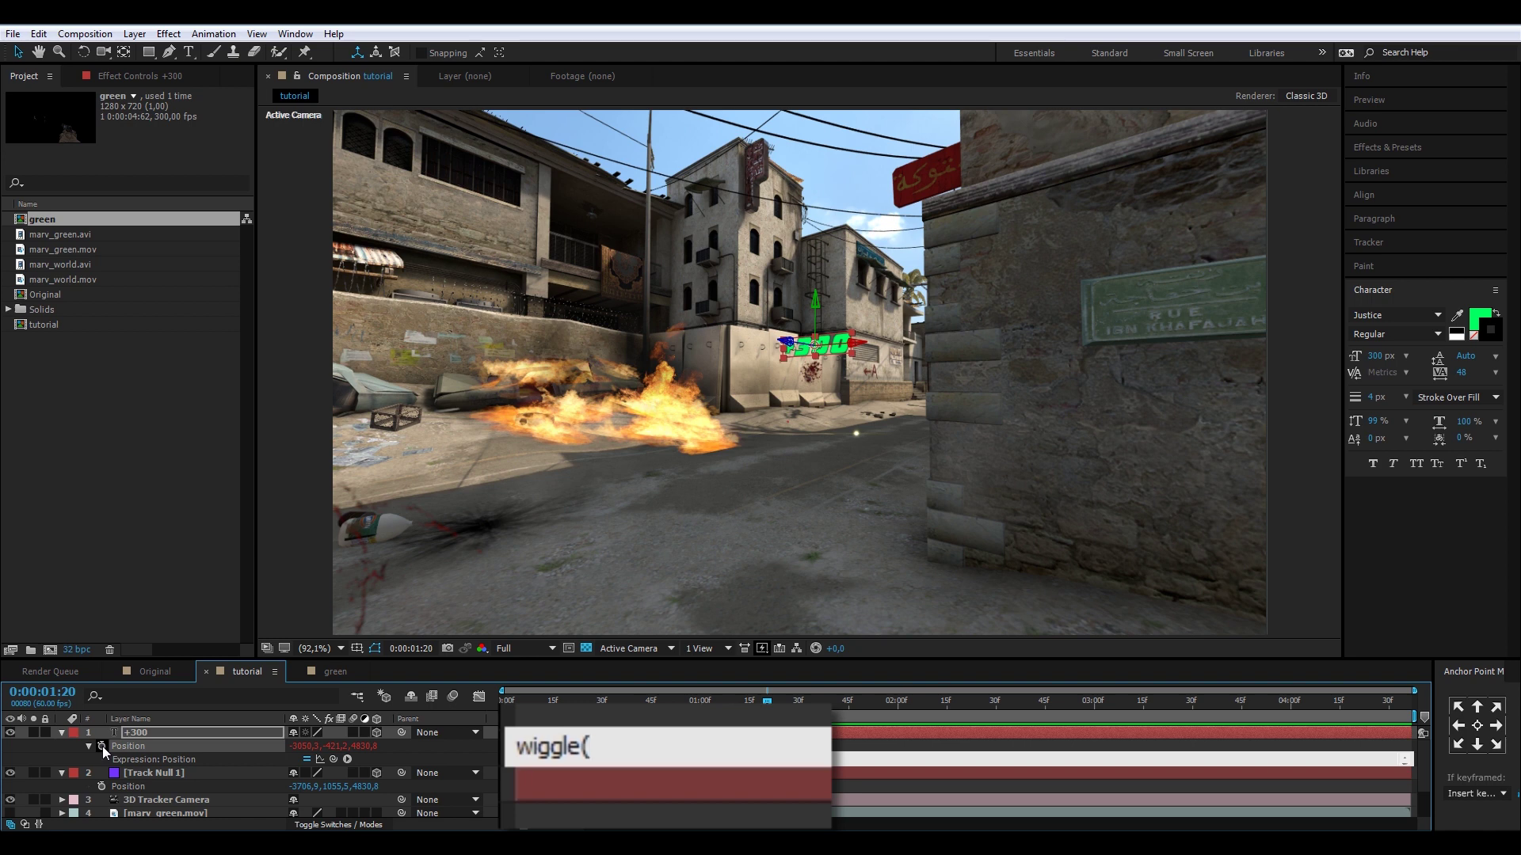
text(2,70))
click(729, 712)
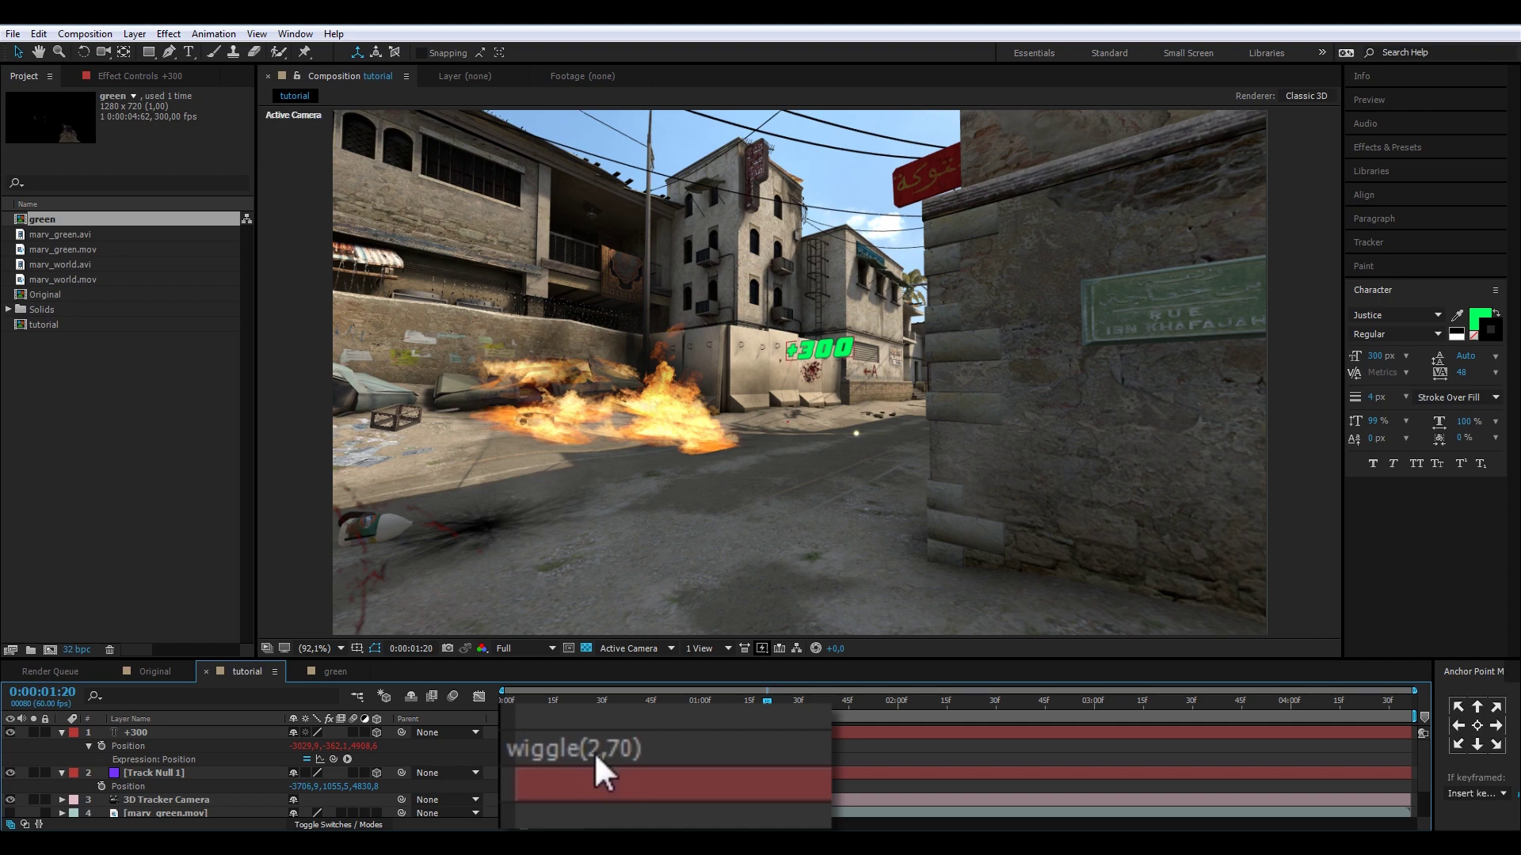
drag(767, 702, 961, 694)
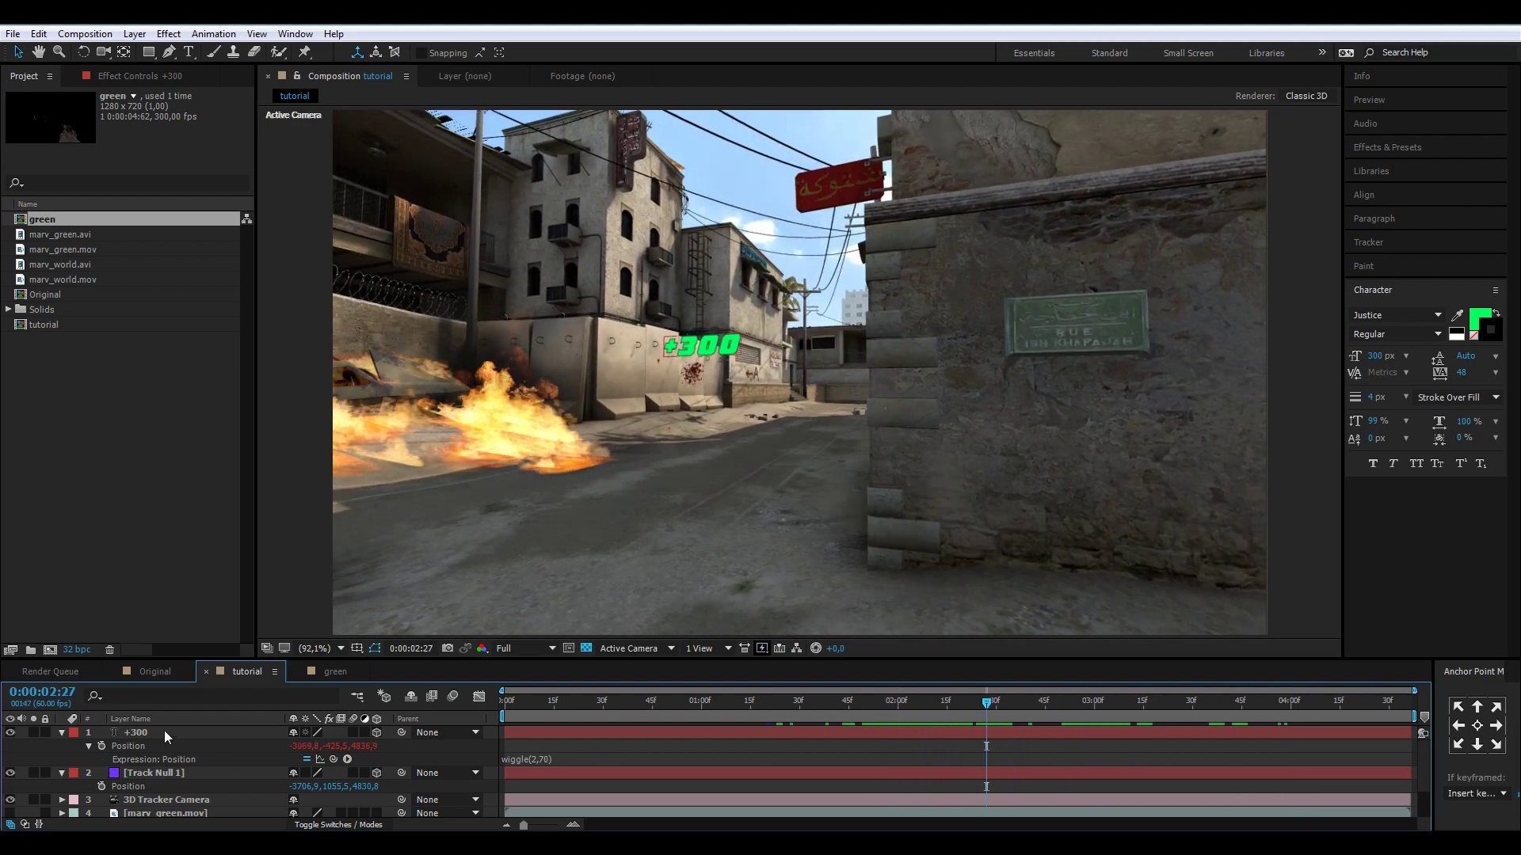
drag(700, 707, 835, 705)
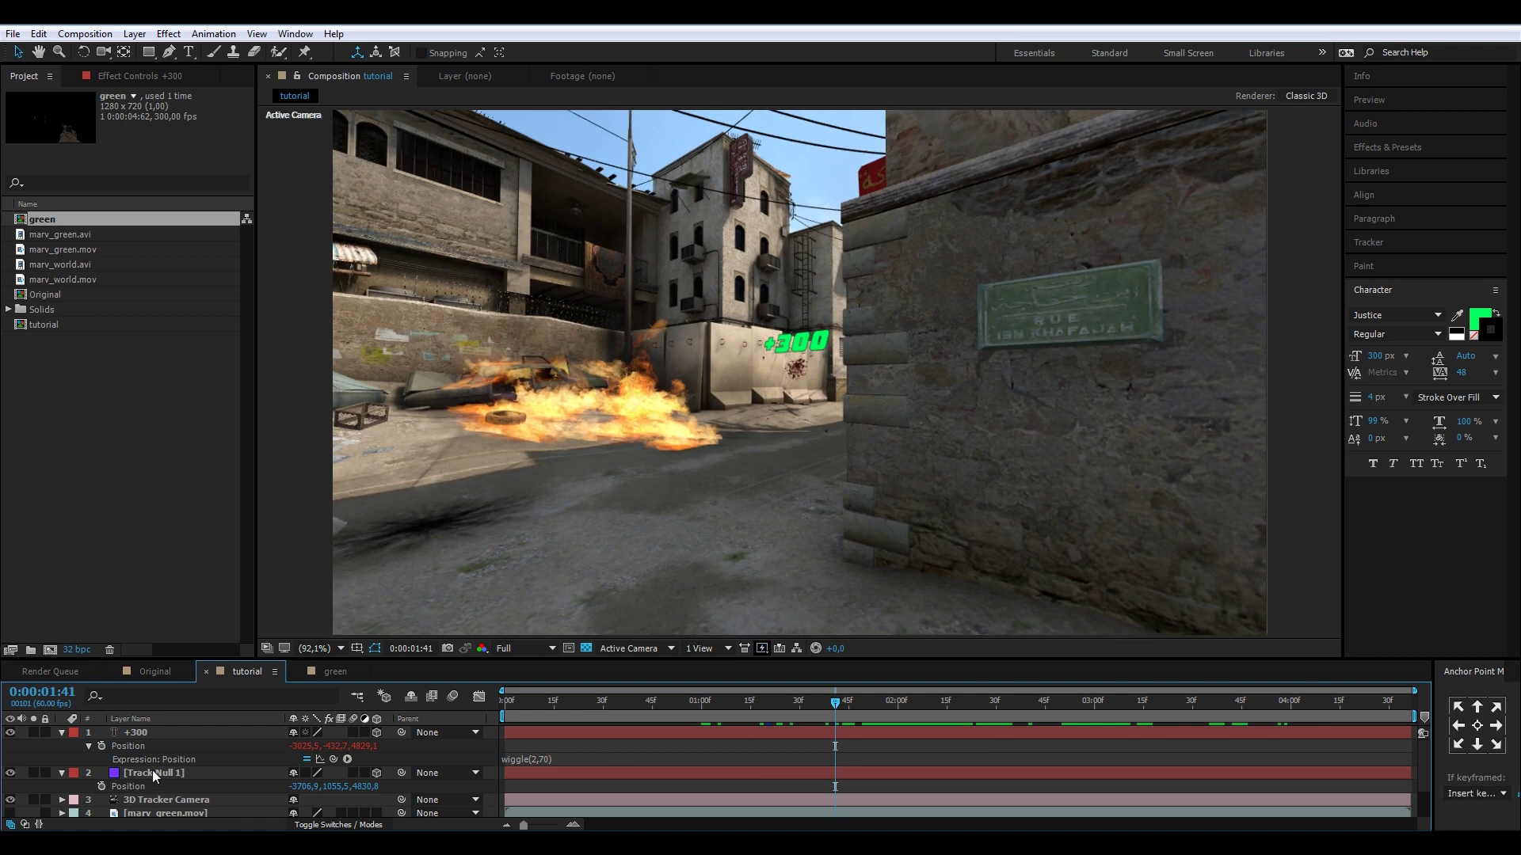
Step: Move the marv_green.mov layer to the top of the layer stack and make it visible
scroll(152, 773, down, 1)
drag(154, 772, 176, 729)
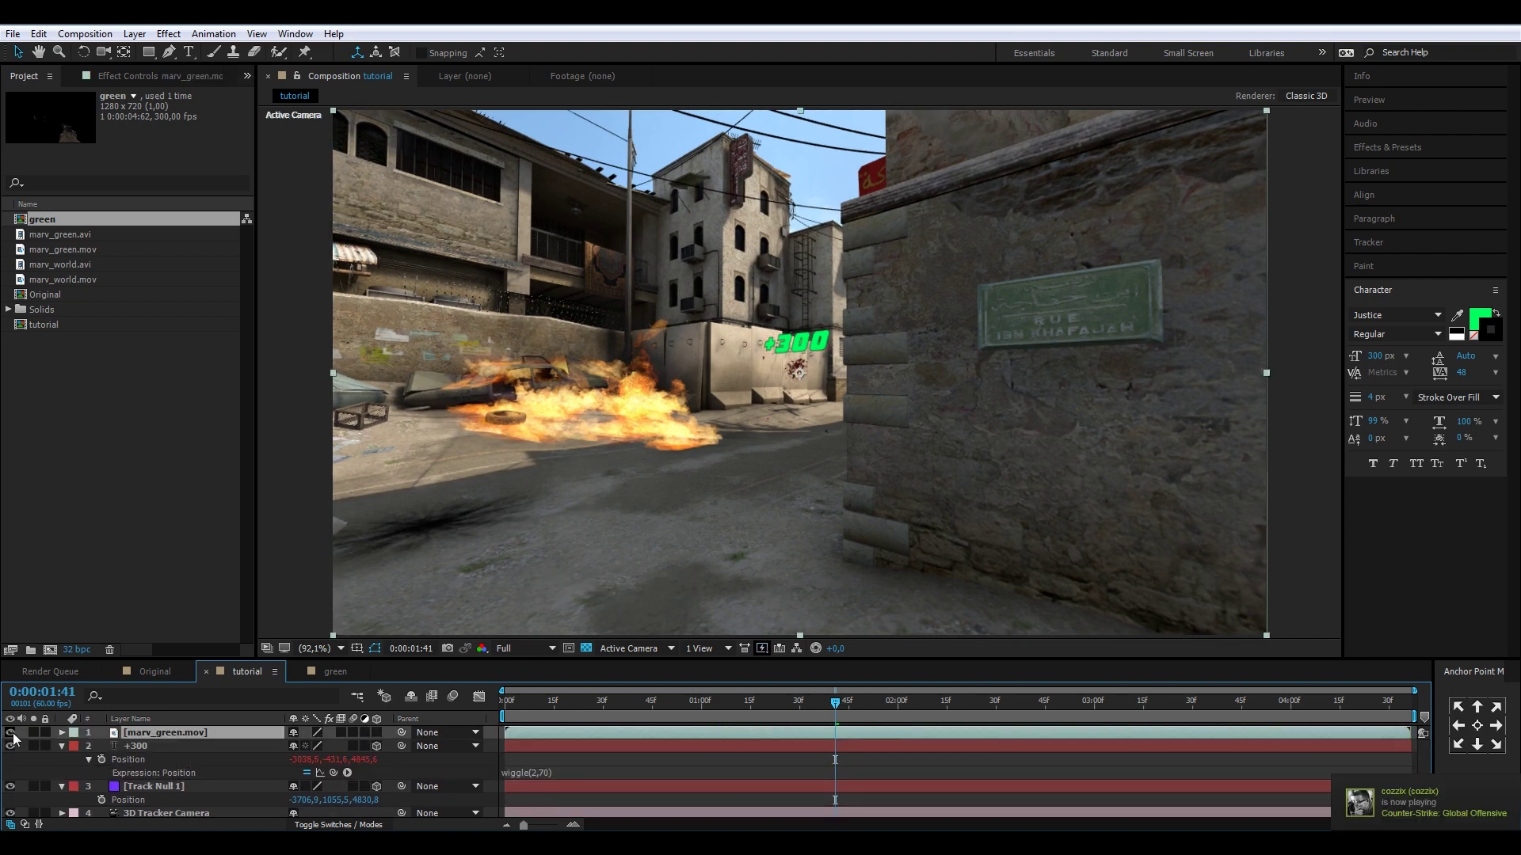
click(11, 734)
key(comma)
key(comma)
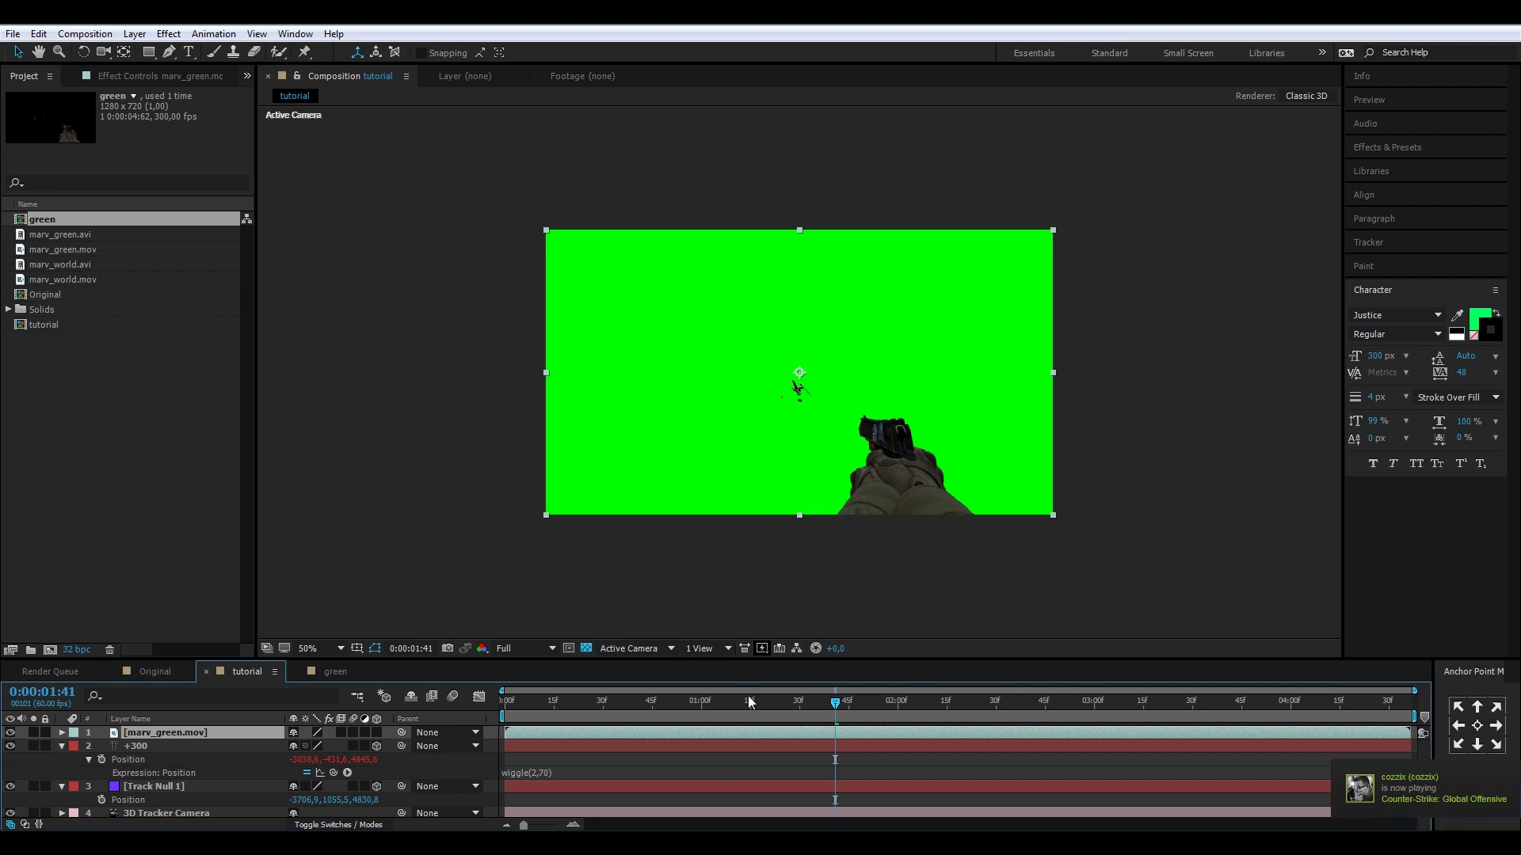
key(ctrl+space)
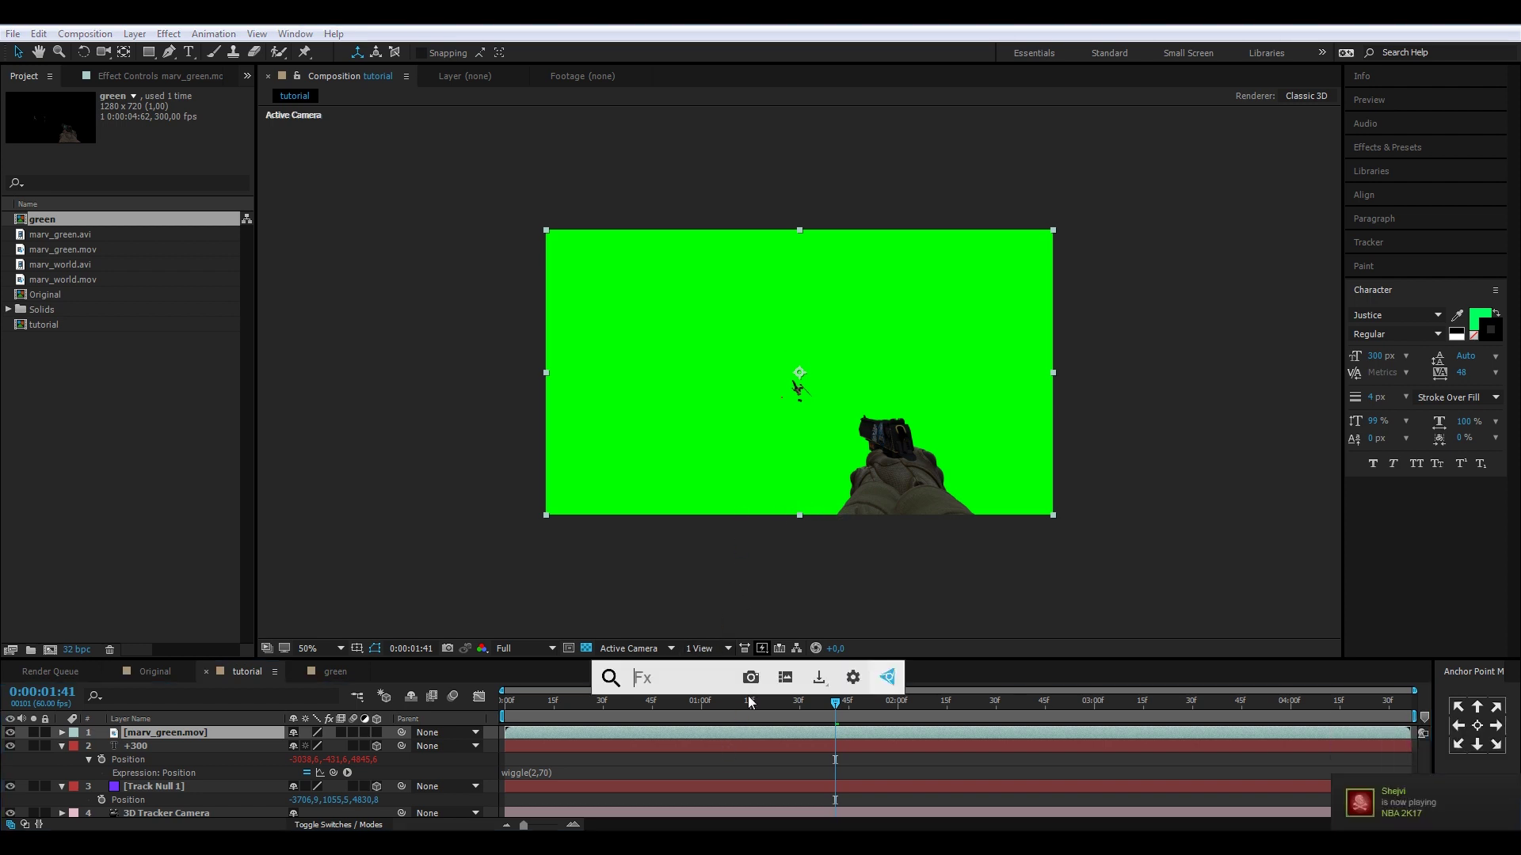
text(key)
key(Return)
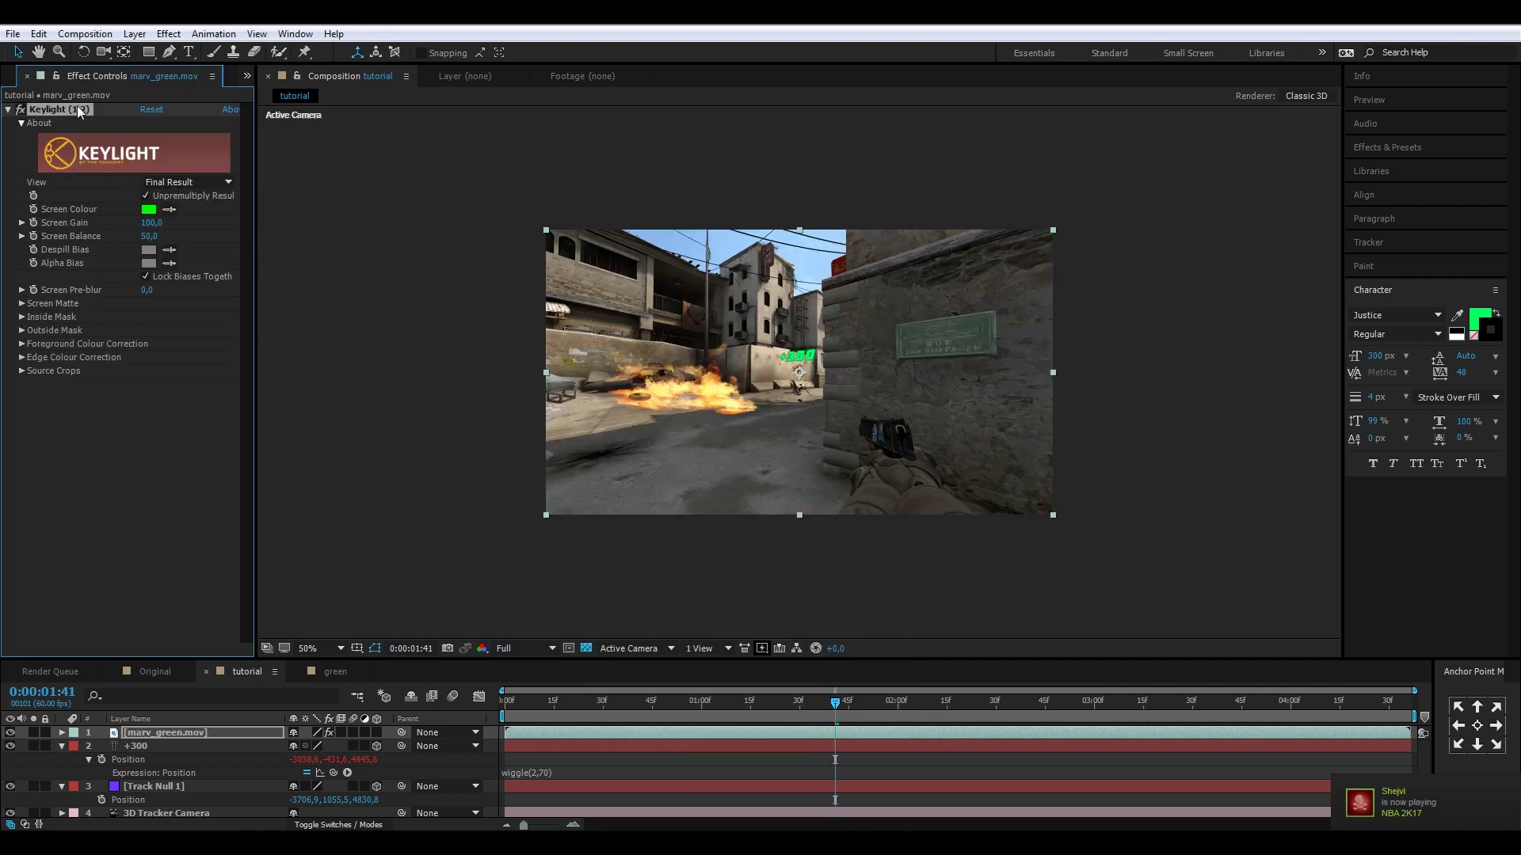
key(Delete)
Step: Apply Keylight (1.2) to the marv_green.mov layer and sample its green background as the Screen Colour
click(1378, 147)
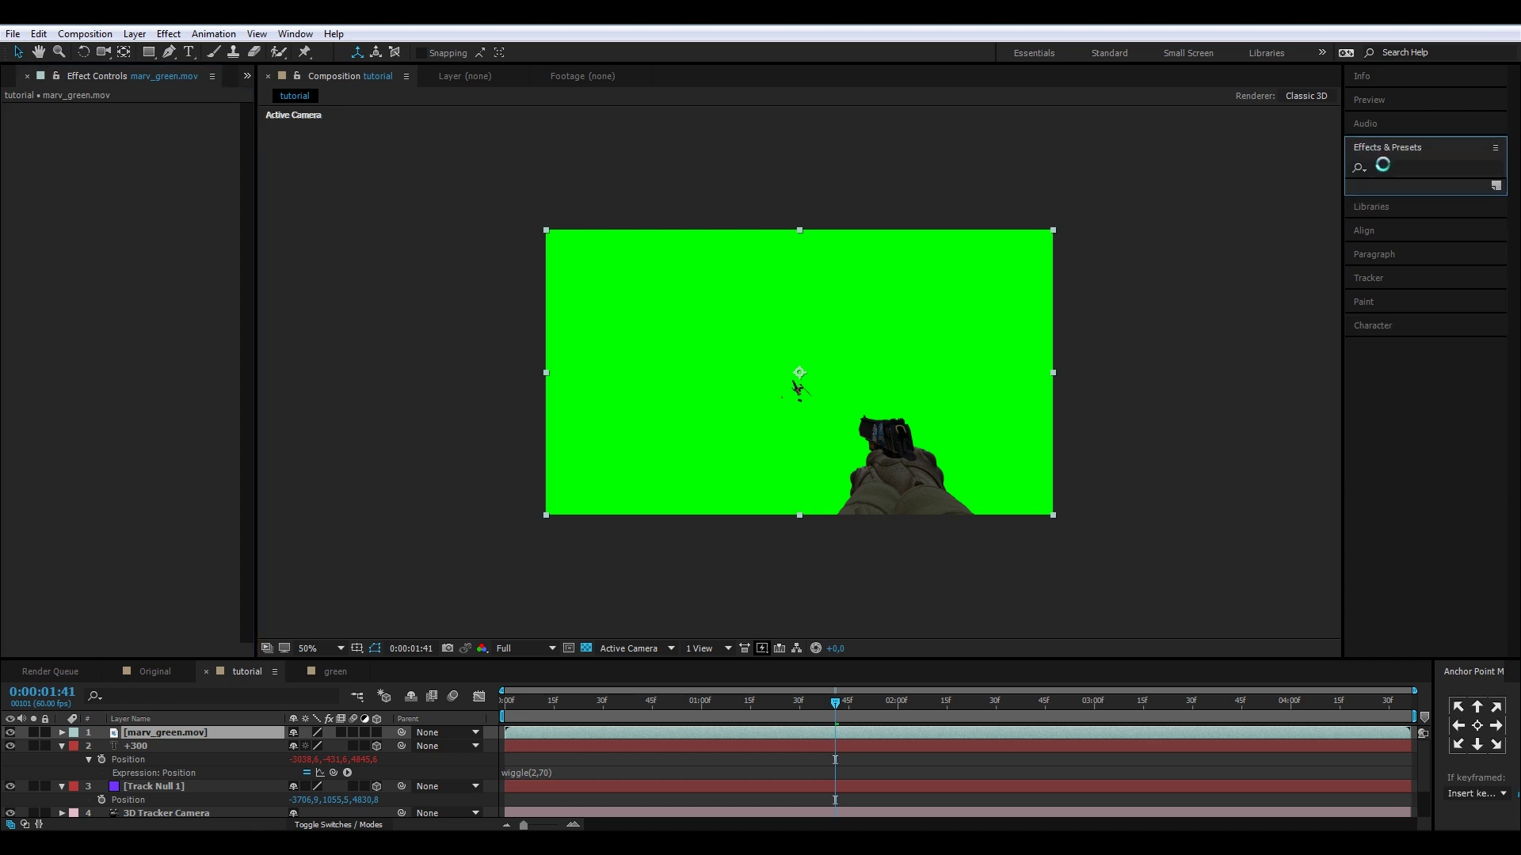
text(keylight)
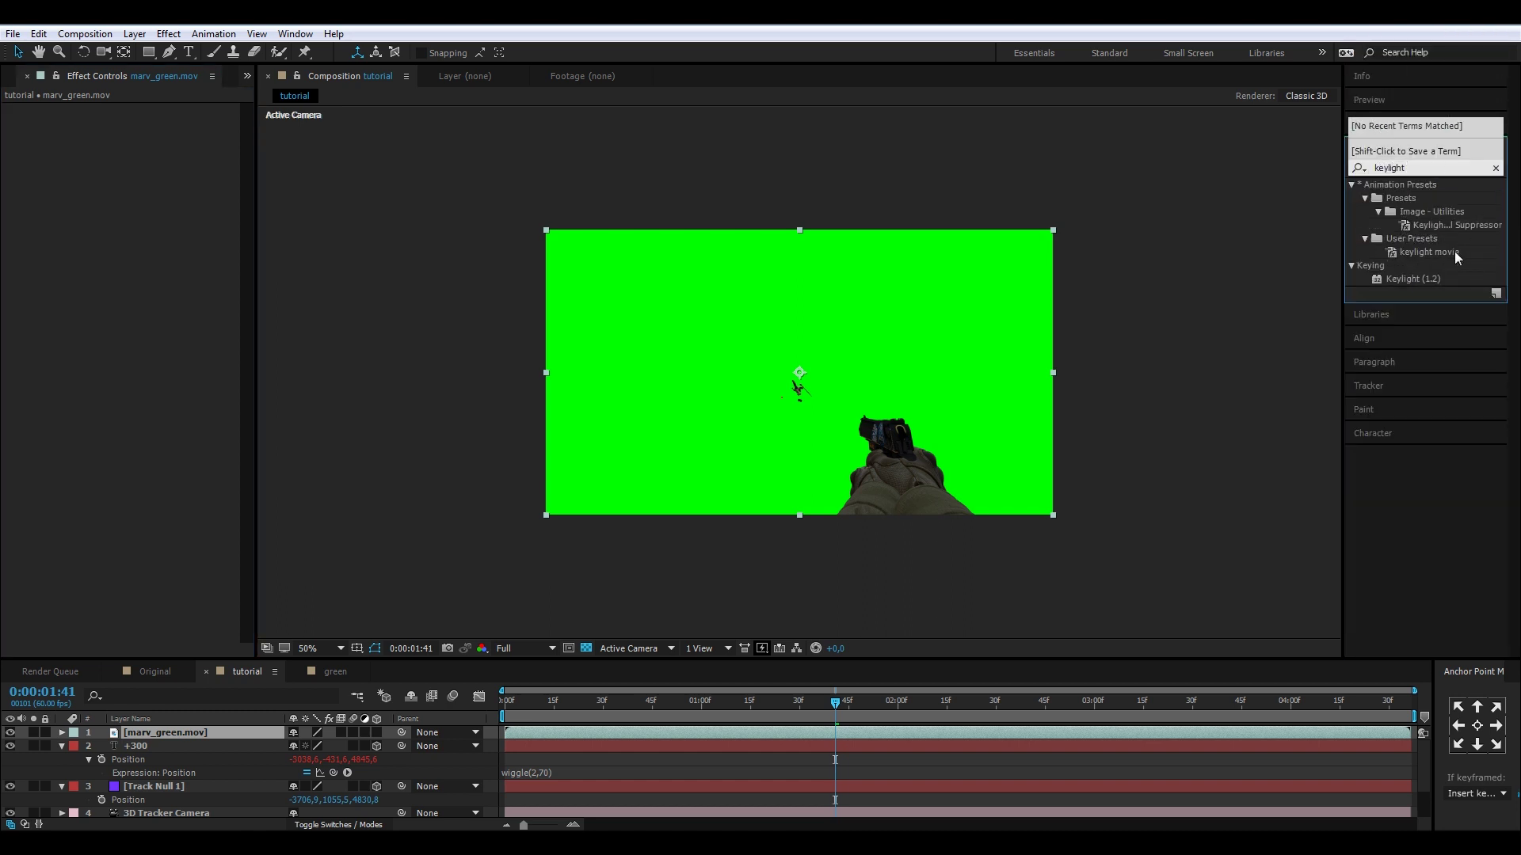
drag(1413, 278, 808, 734)
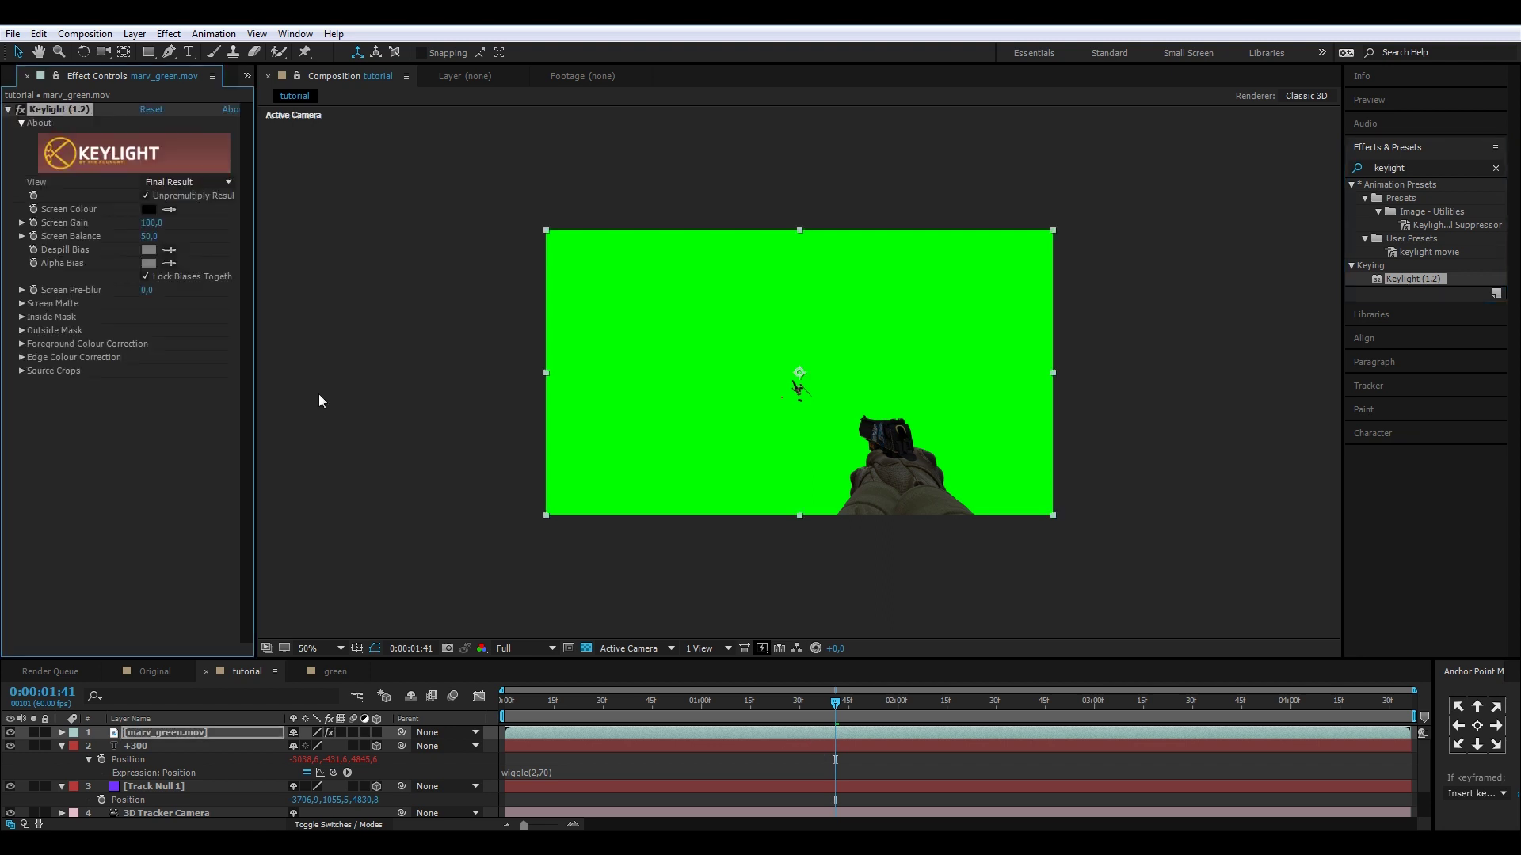
click(674, 329)
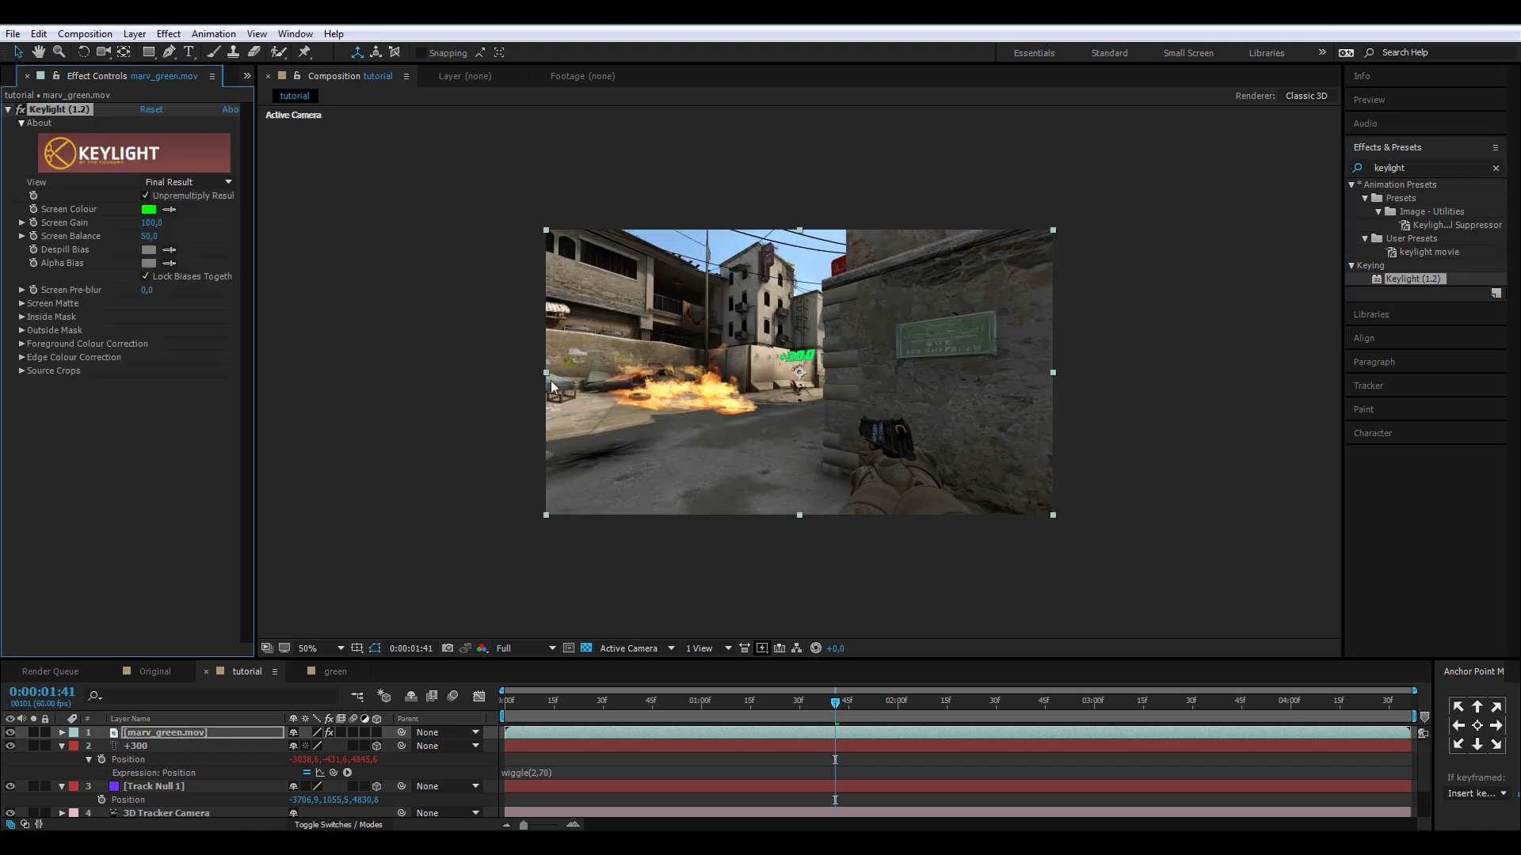
click(879, 764)
scroll(840, 442, up, 1)
scroll(839, 443, down, 1)
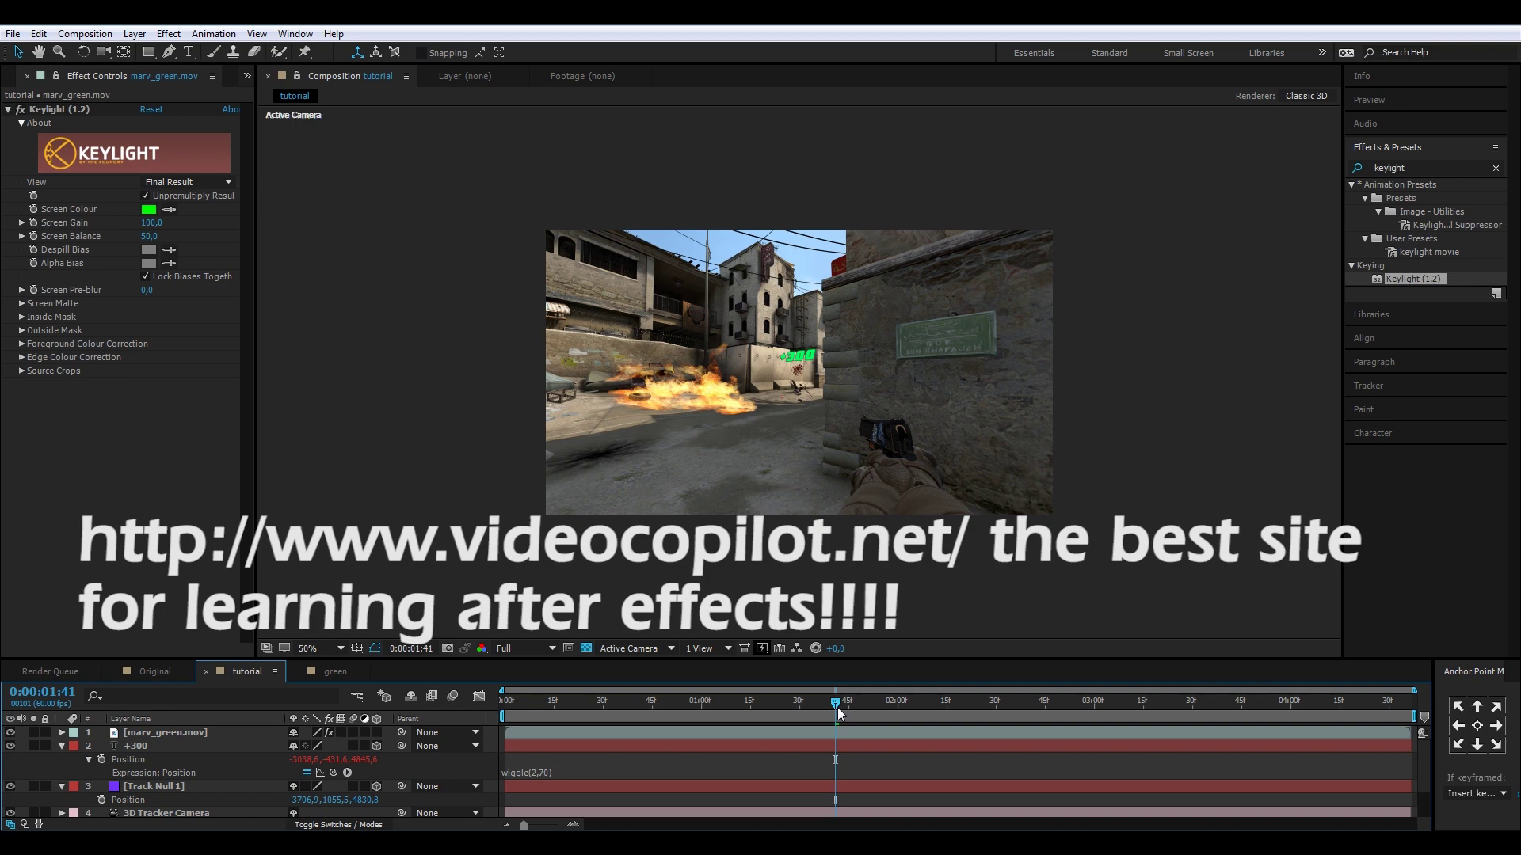
Step: Keyframe the +300 layer's Scale at 0:00:00:31, just after the first shot, and at 0:00:00:41, with Easy Ease on the second keyframe
drag(838, 707, 600, 716)
scroll(822, 507, up, 2)
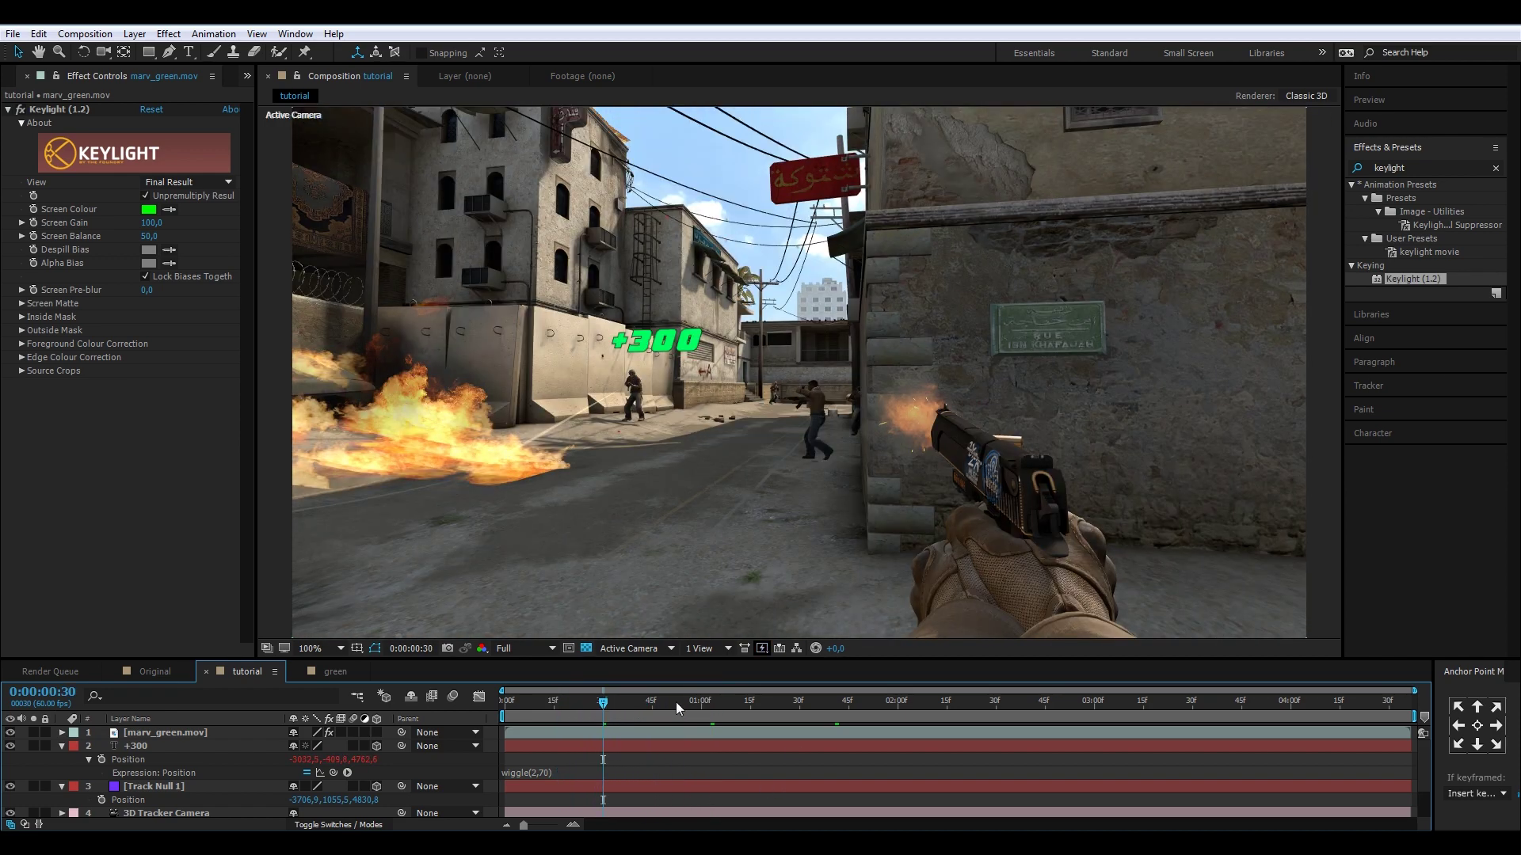
key(Page_Down)
key(Page_Down)
key(Page_Up)
key(Page_Up)
key(Page_Down)
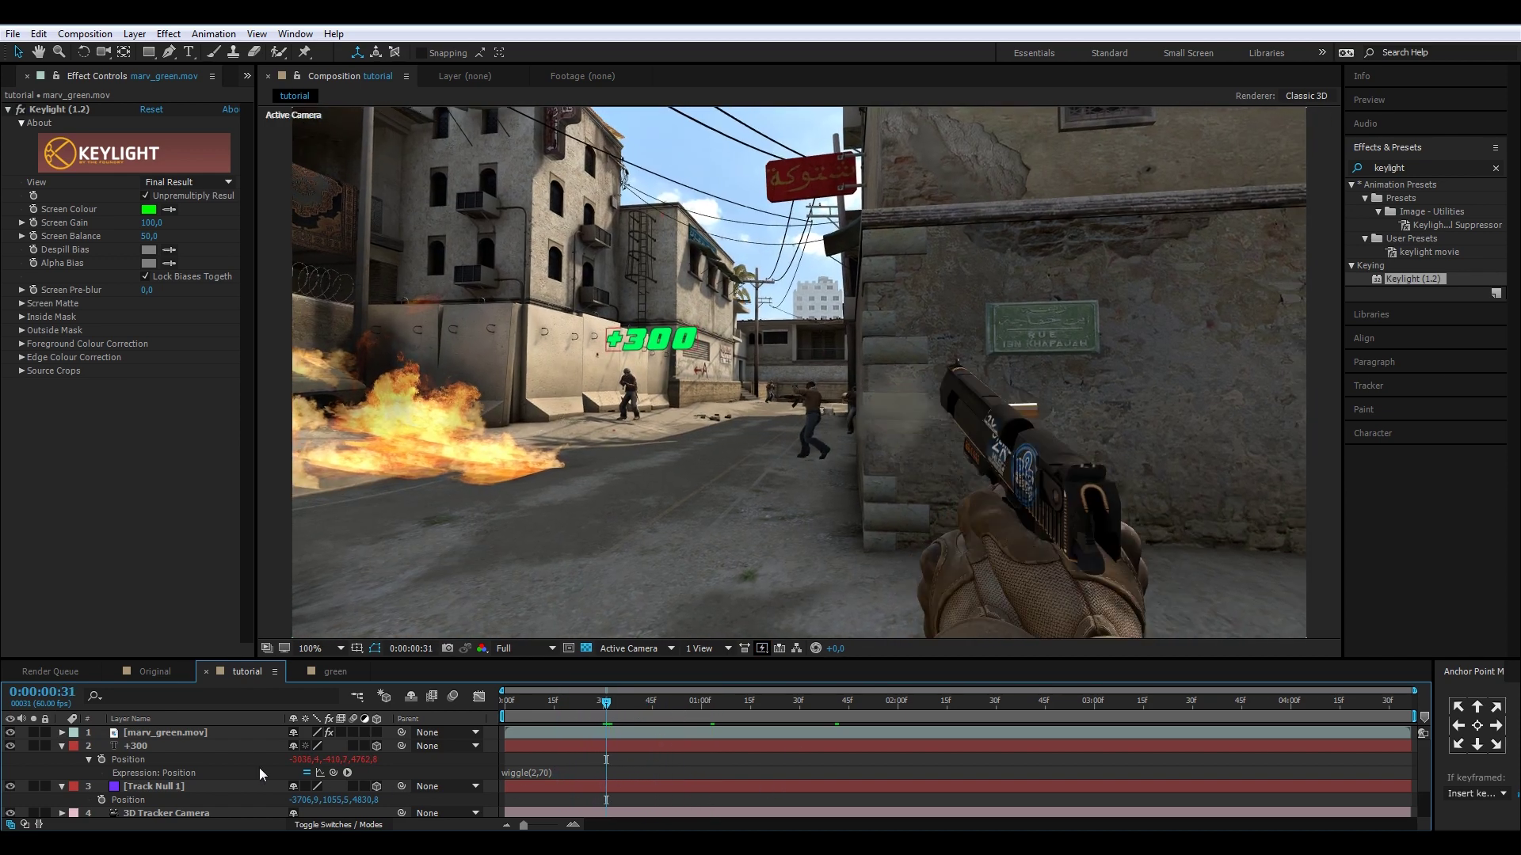
click(171, 746)
key(s)
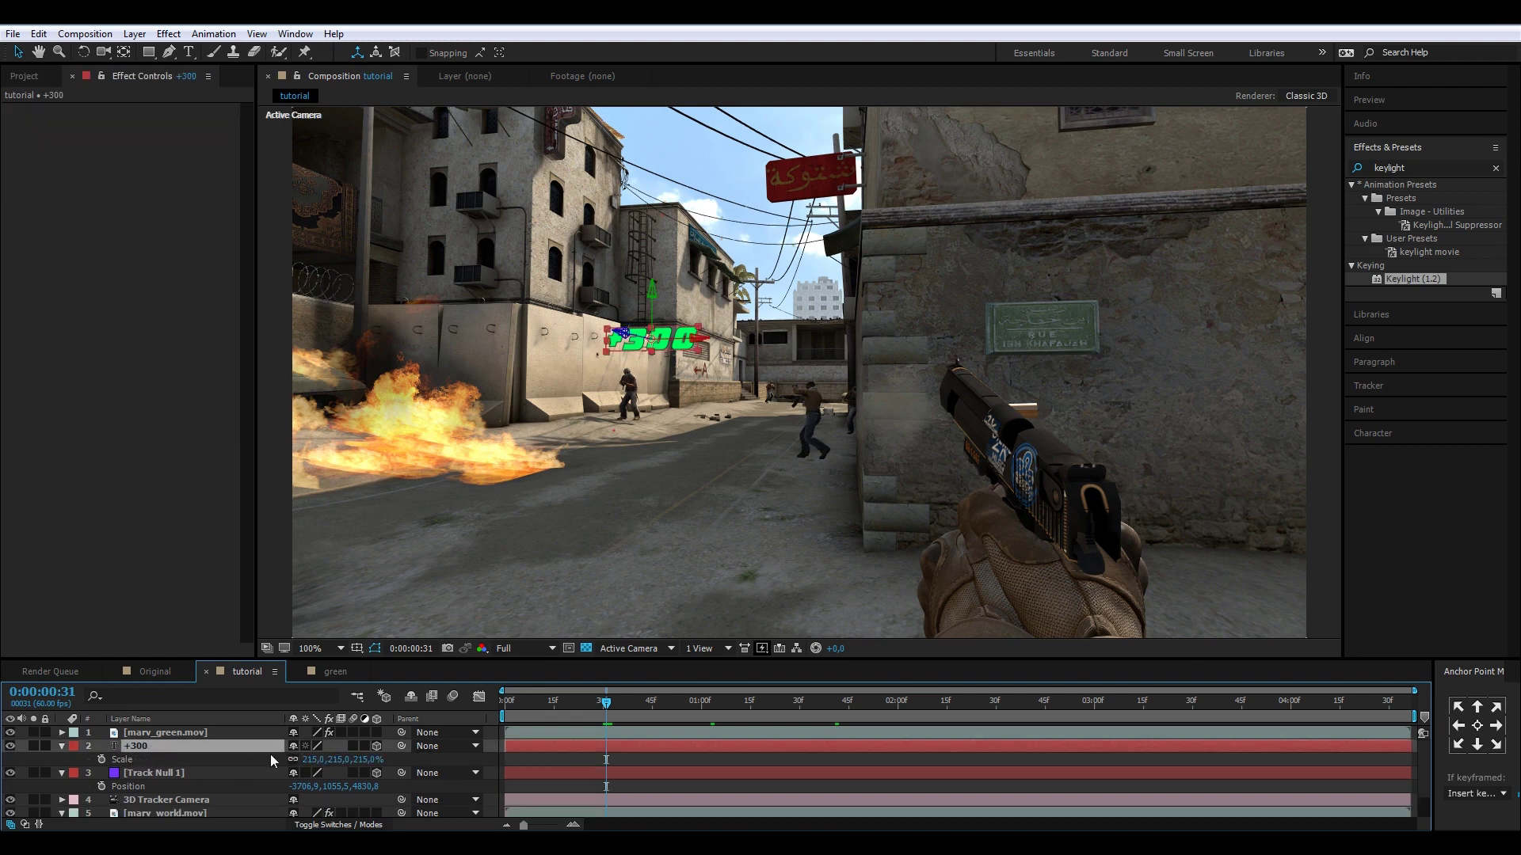
click(101, 760)
key(shift+Page_Down)
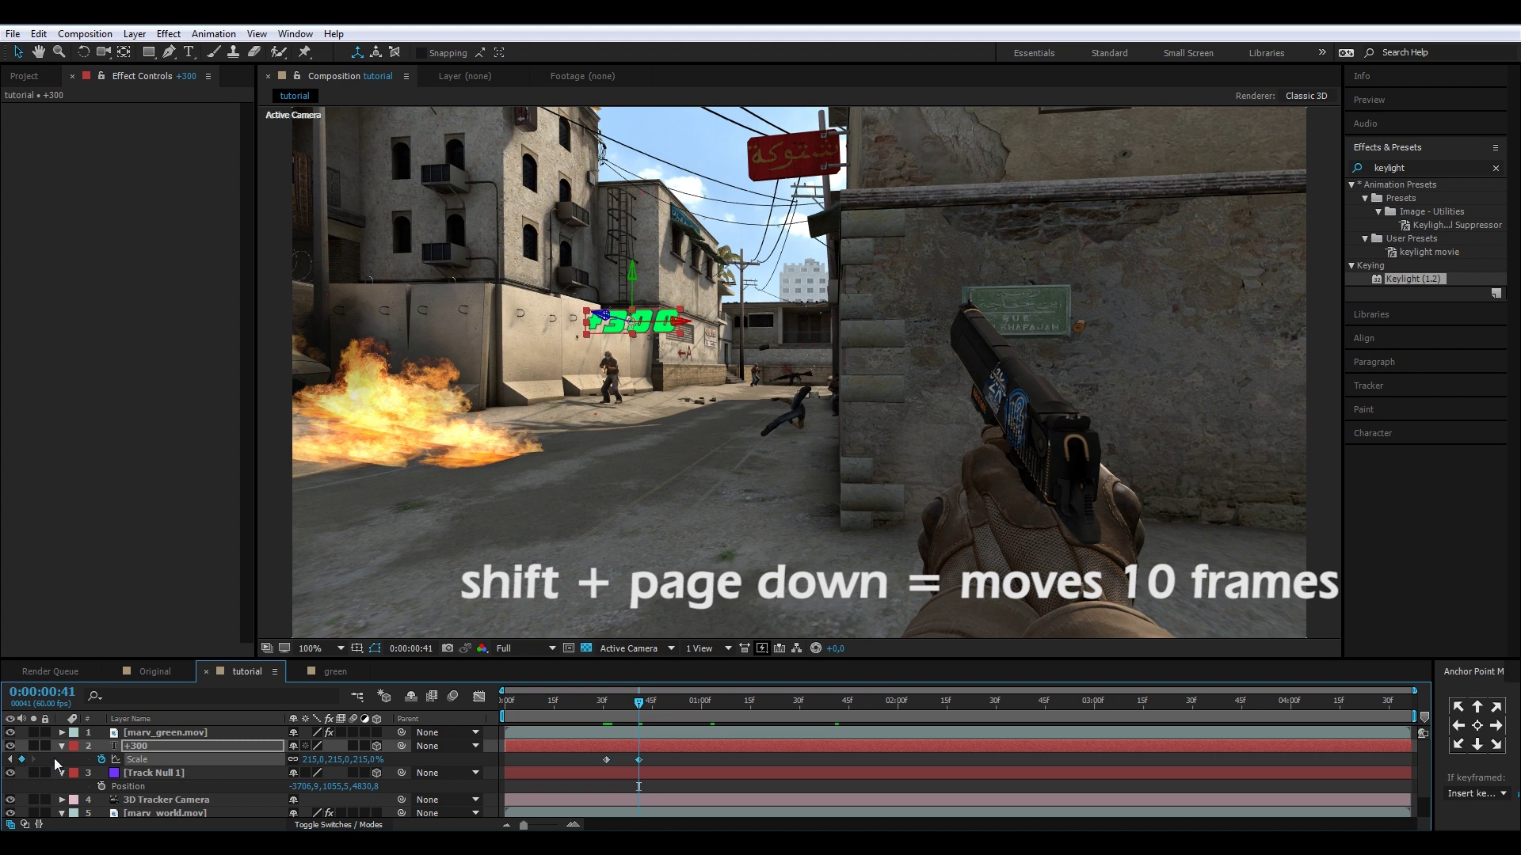
key(F9)
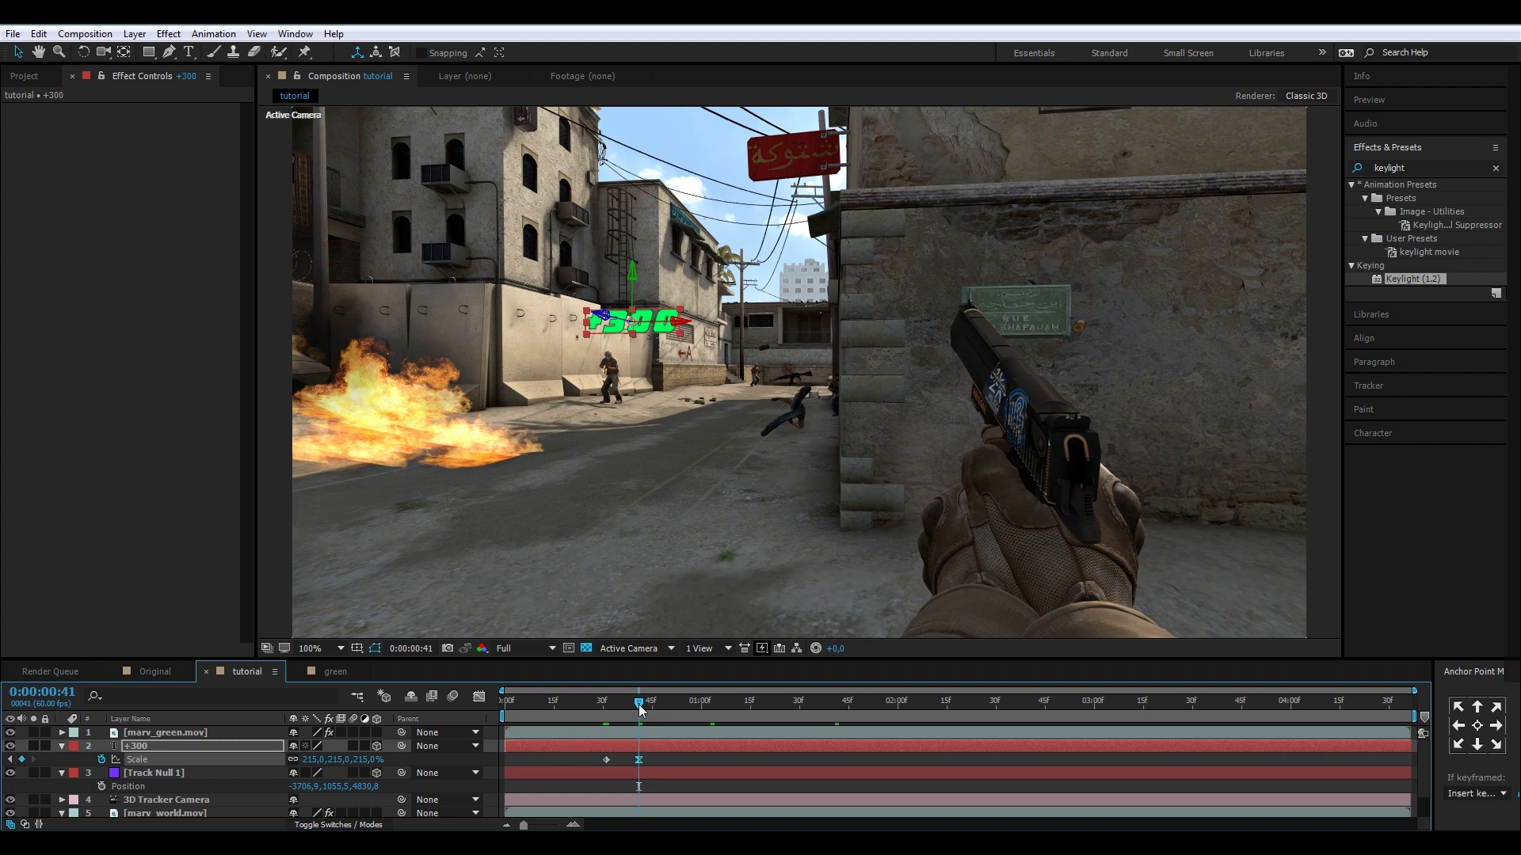
Step: Set the +300 layer's Scale to 0% at the 0:00:00:31 keyframe and scrub to the second keyframe to check the growth
drag(641, 709, 607, 707)
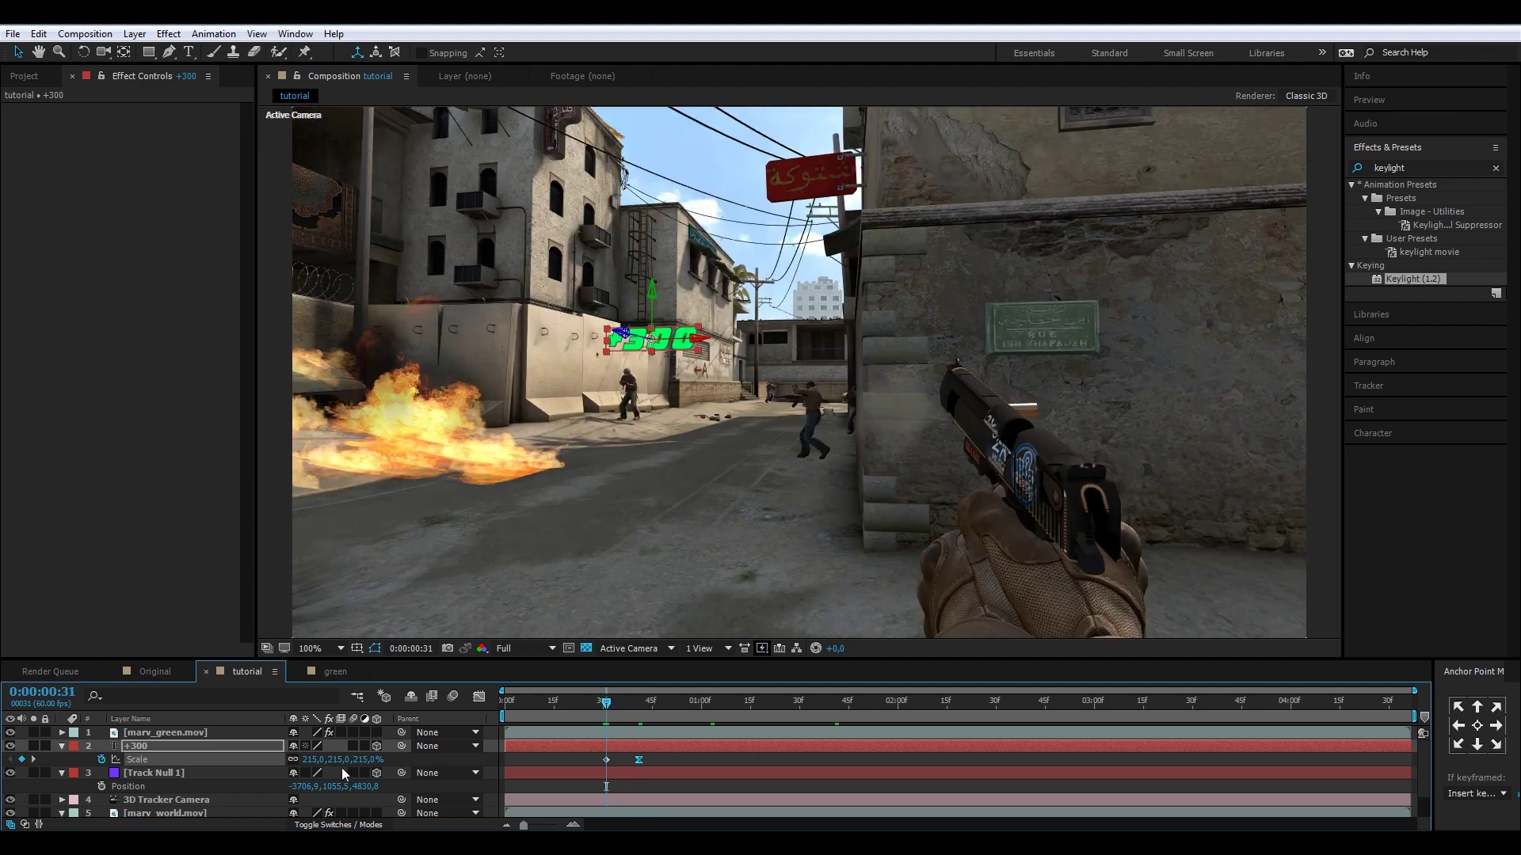
click(315, 760)
text(0)
key(Return)
drag(608, 706, 642, 709)
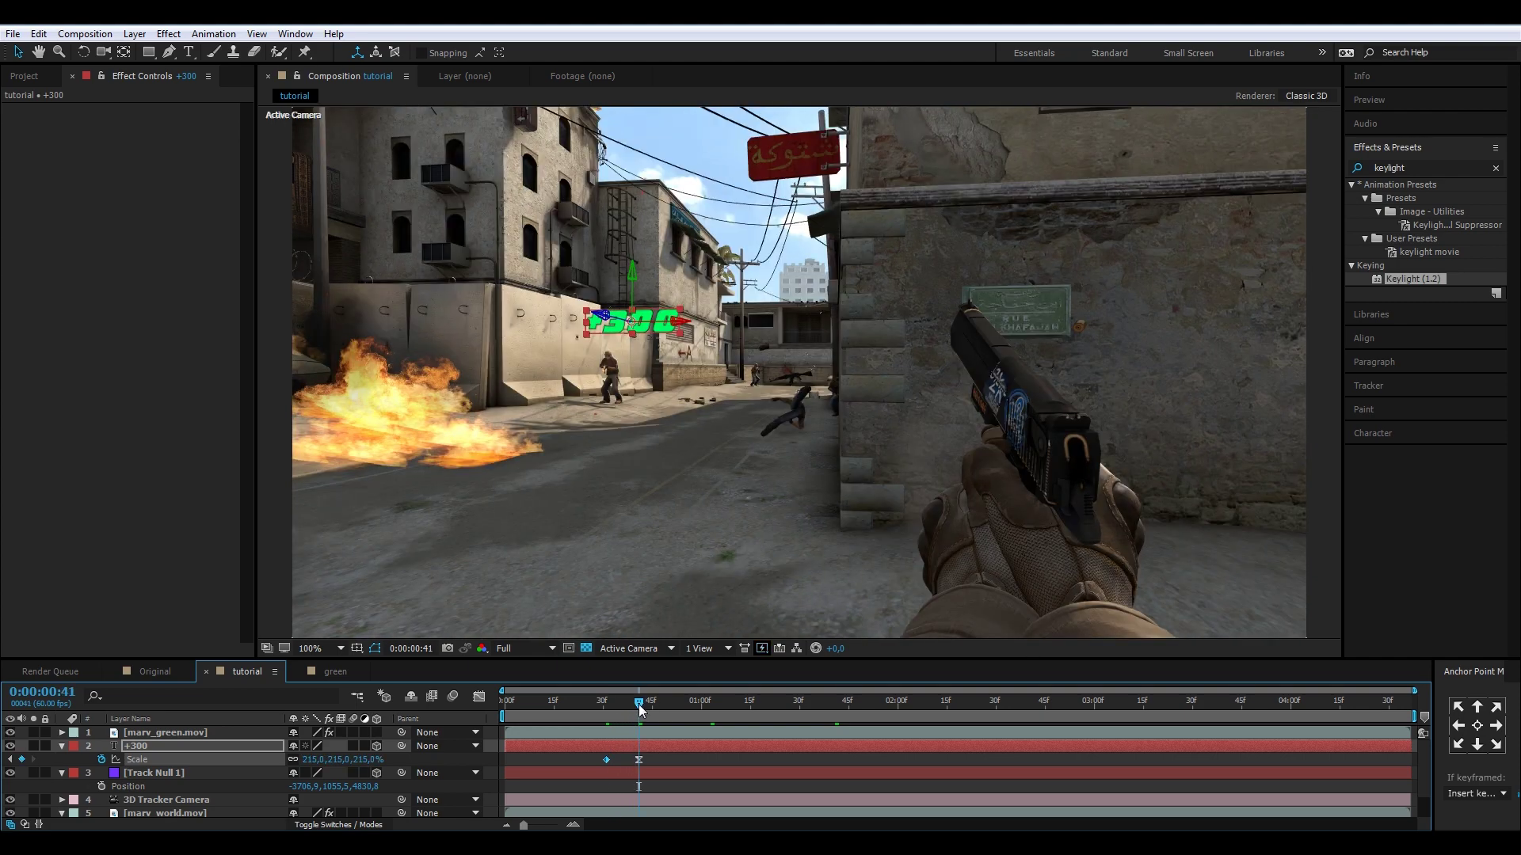
Step: Add a Source Text keyframe to the +300 layer at 0:00:01:14
drag(641, 709, 750, 707)
click(185, 748)
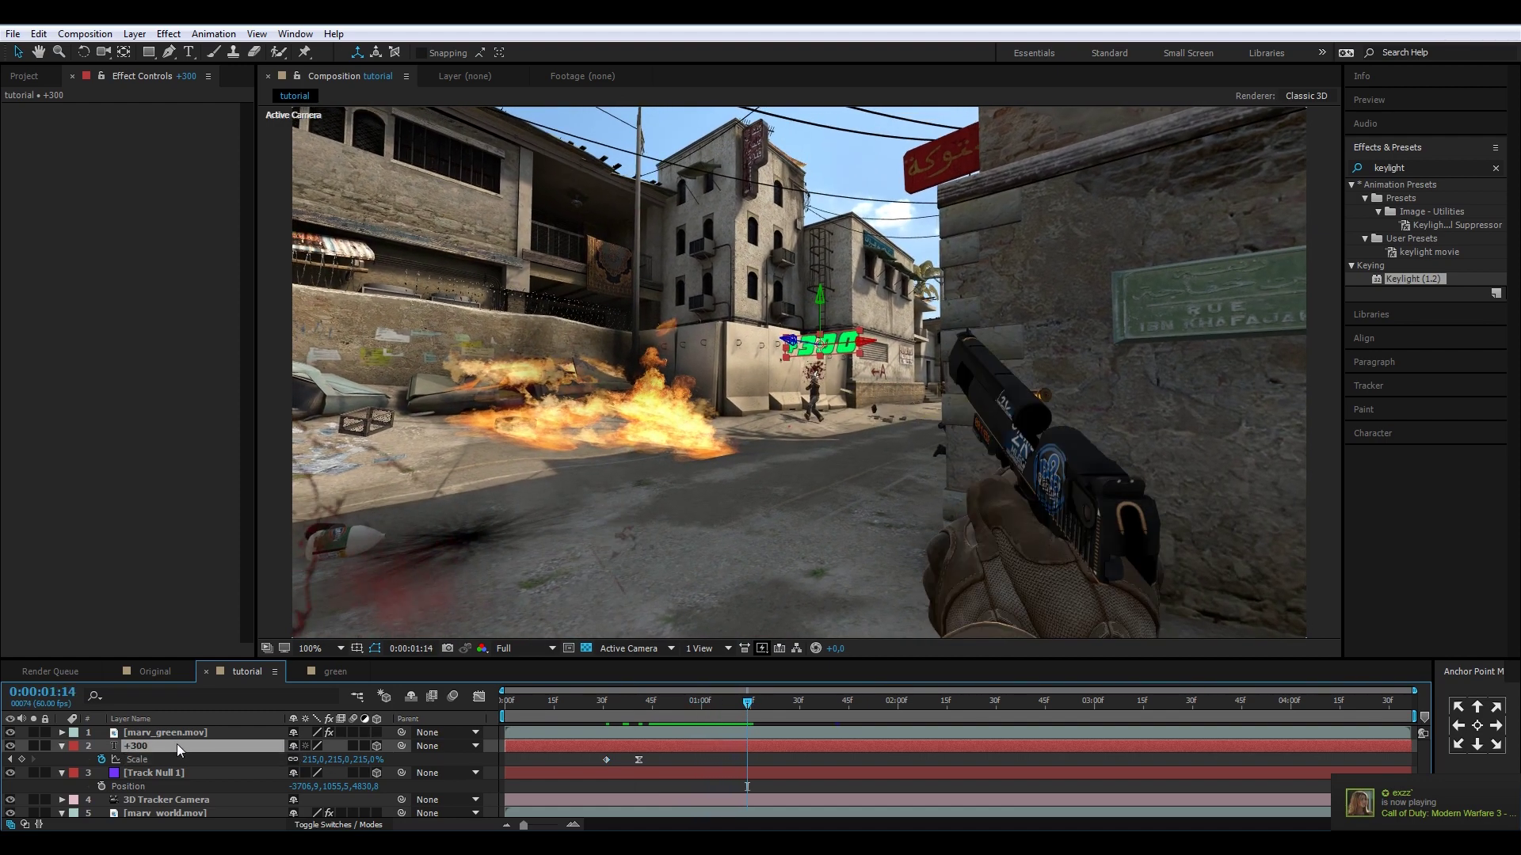
click(62, 746)
click(62, 747)
click(75, 747)
click(102, 760)
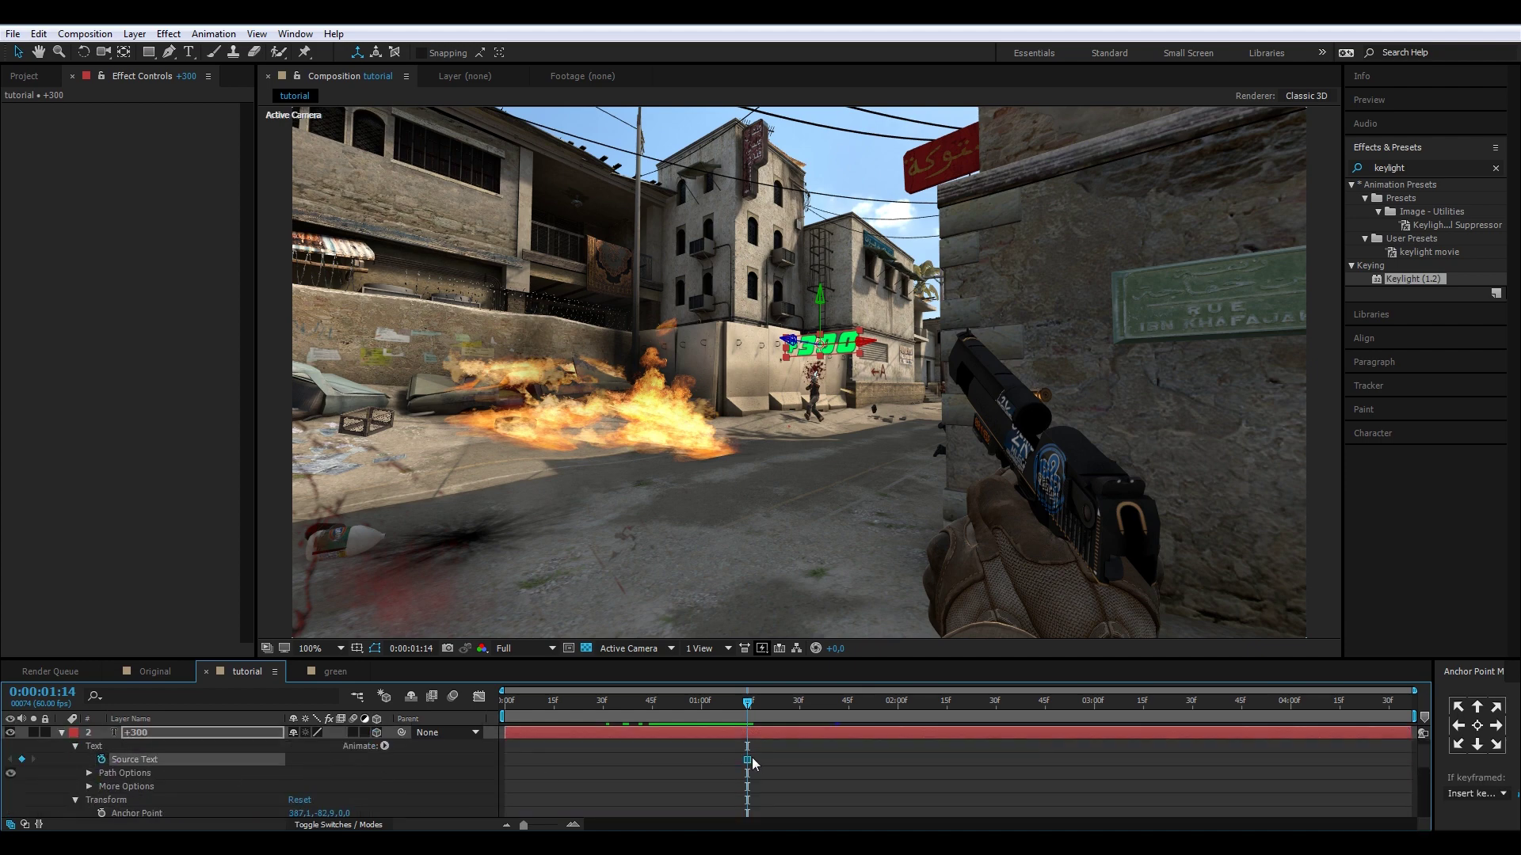
Step: Change the text to +600 one frame further on, at 0:00:01:15
key(Page_Down)
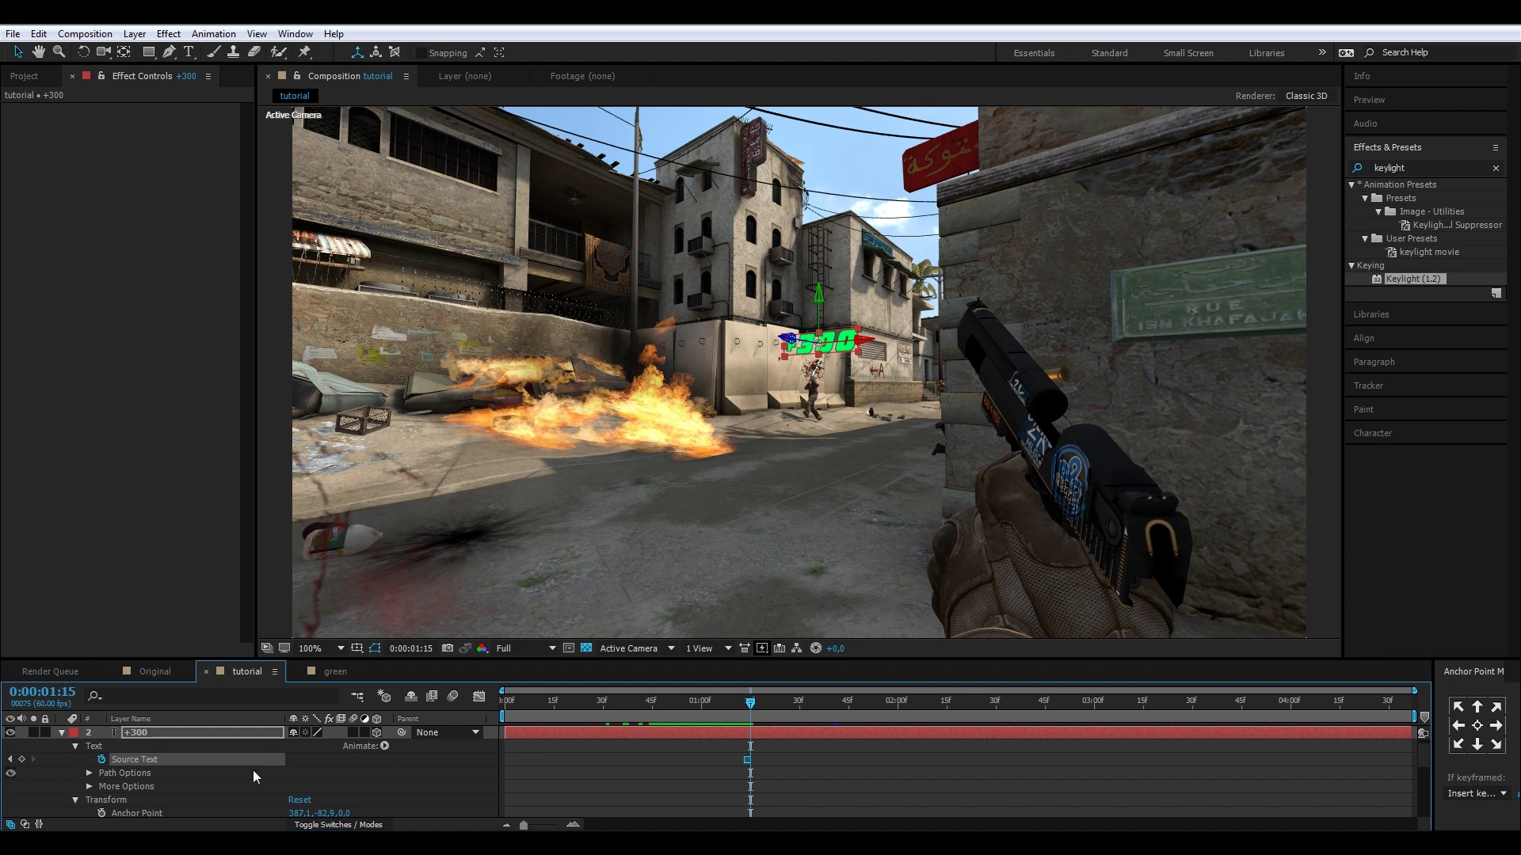
key(ctrl+t)
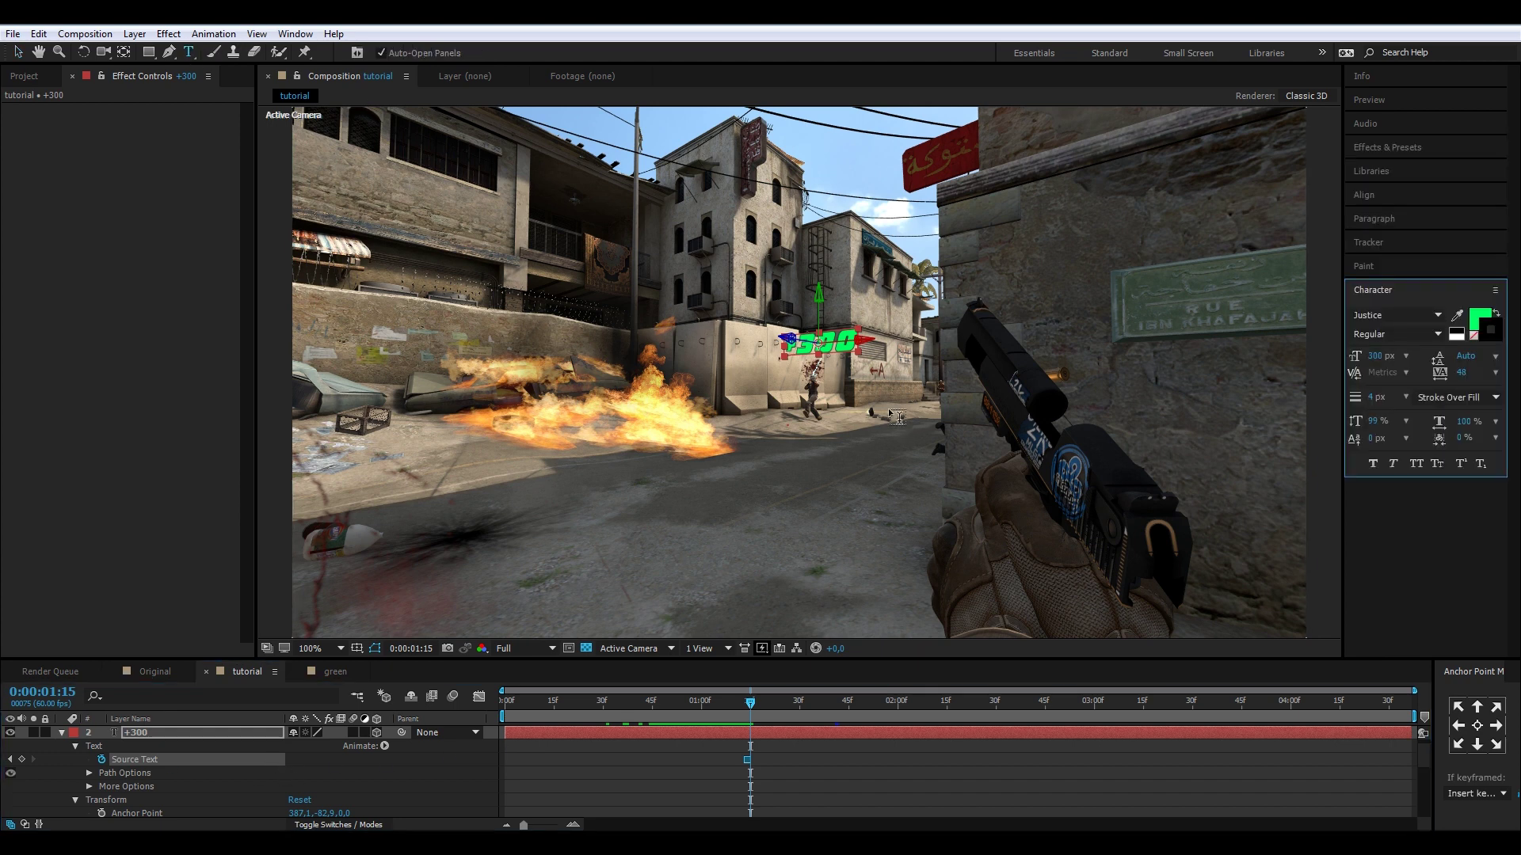
drag(814, 343, 797, 343)
text(3)
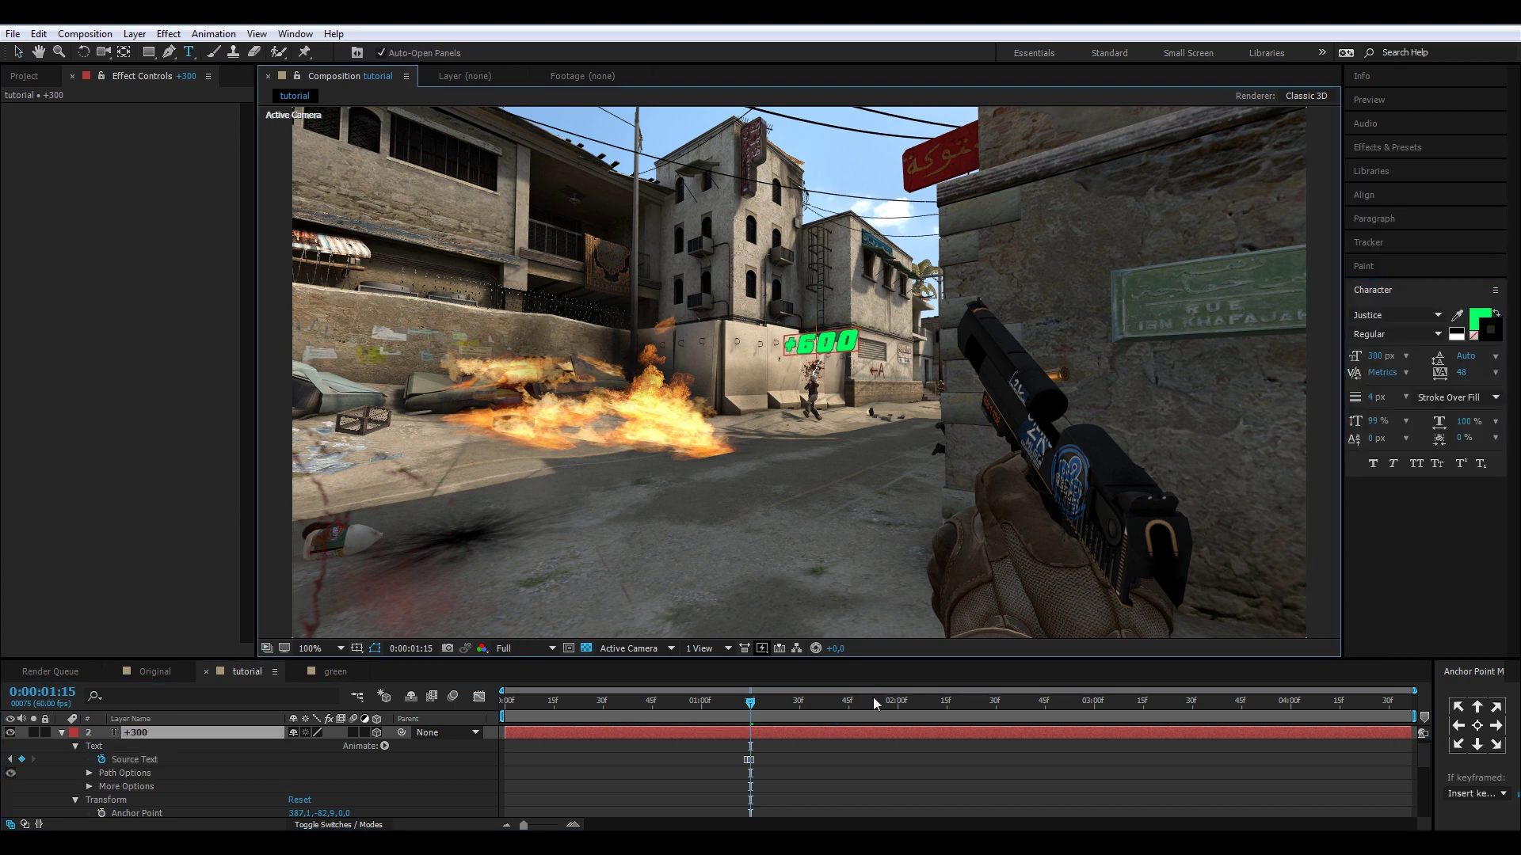
Step: Hold the text with a Source Text keyframe at 0:00:02:24 and change it to +900 at 0:00:02:25
drag(754, 702, 989, 711)
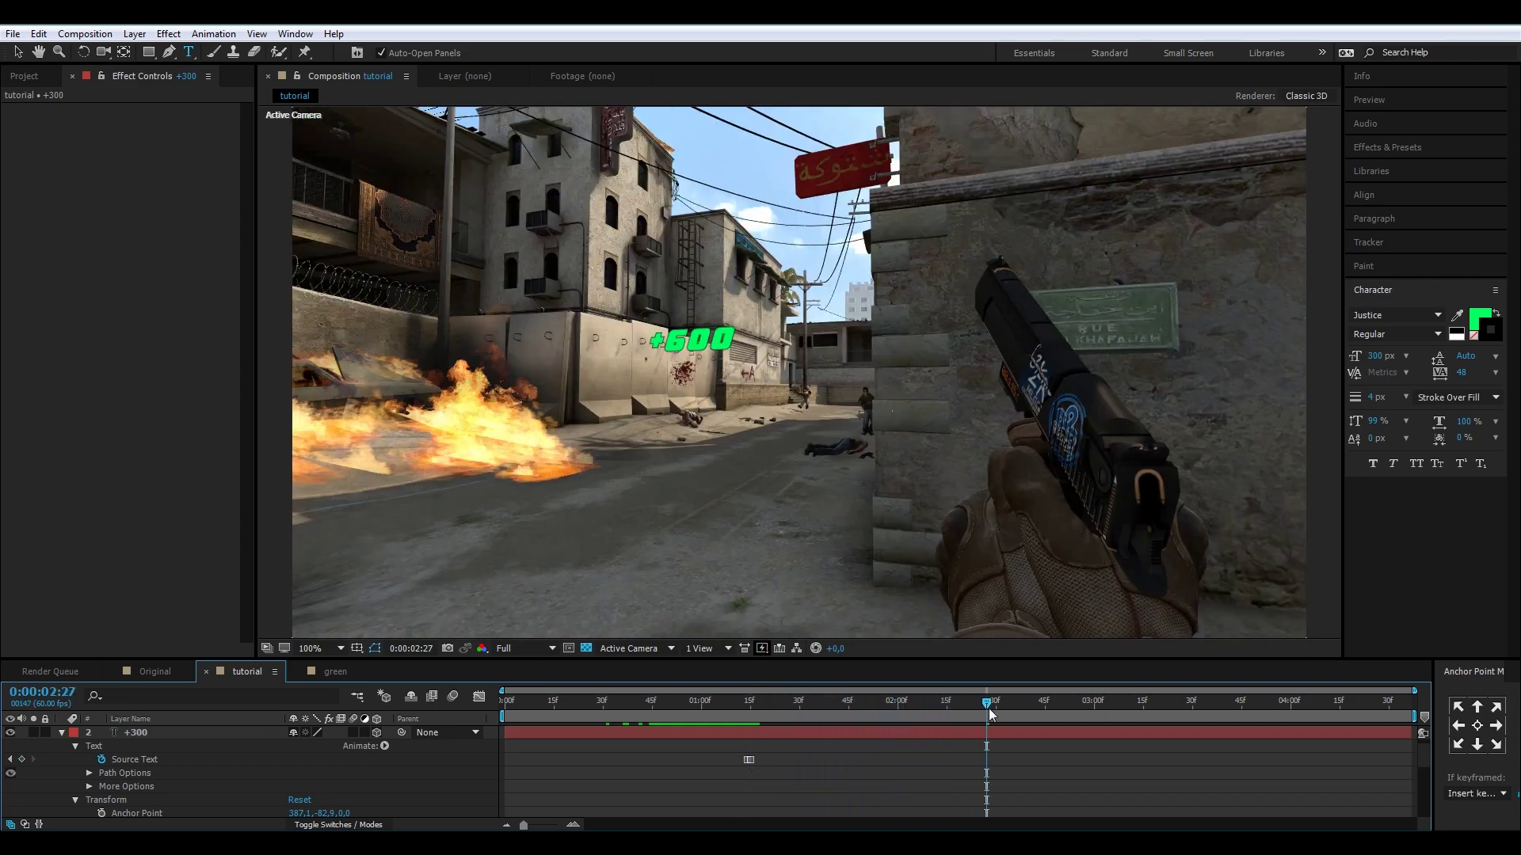
key(Page_Up)
key(Page_Up)
key(Page_Up)
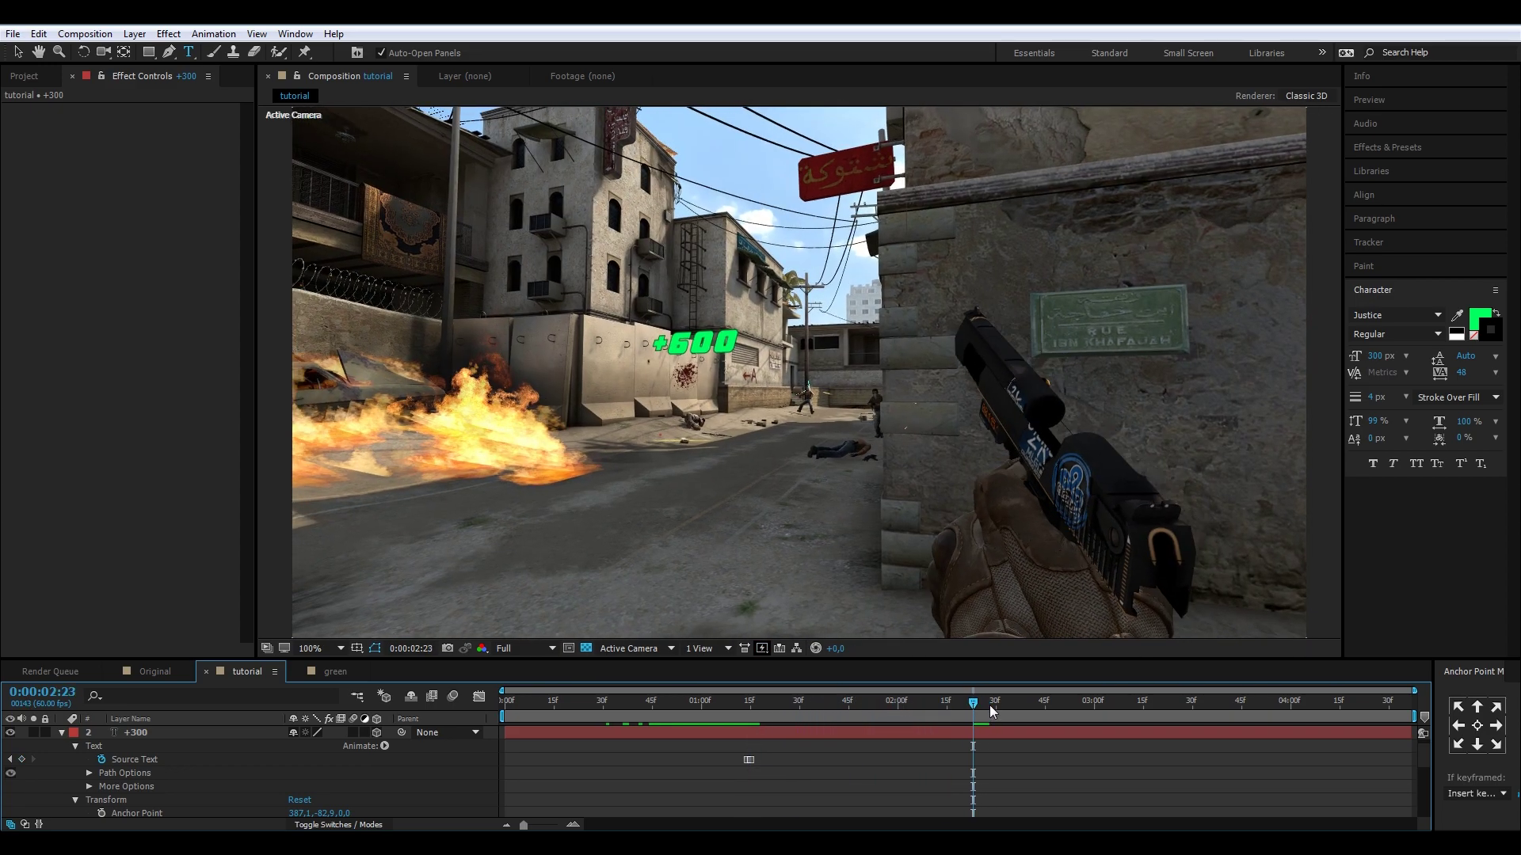
click(22, 758)
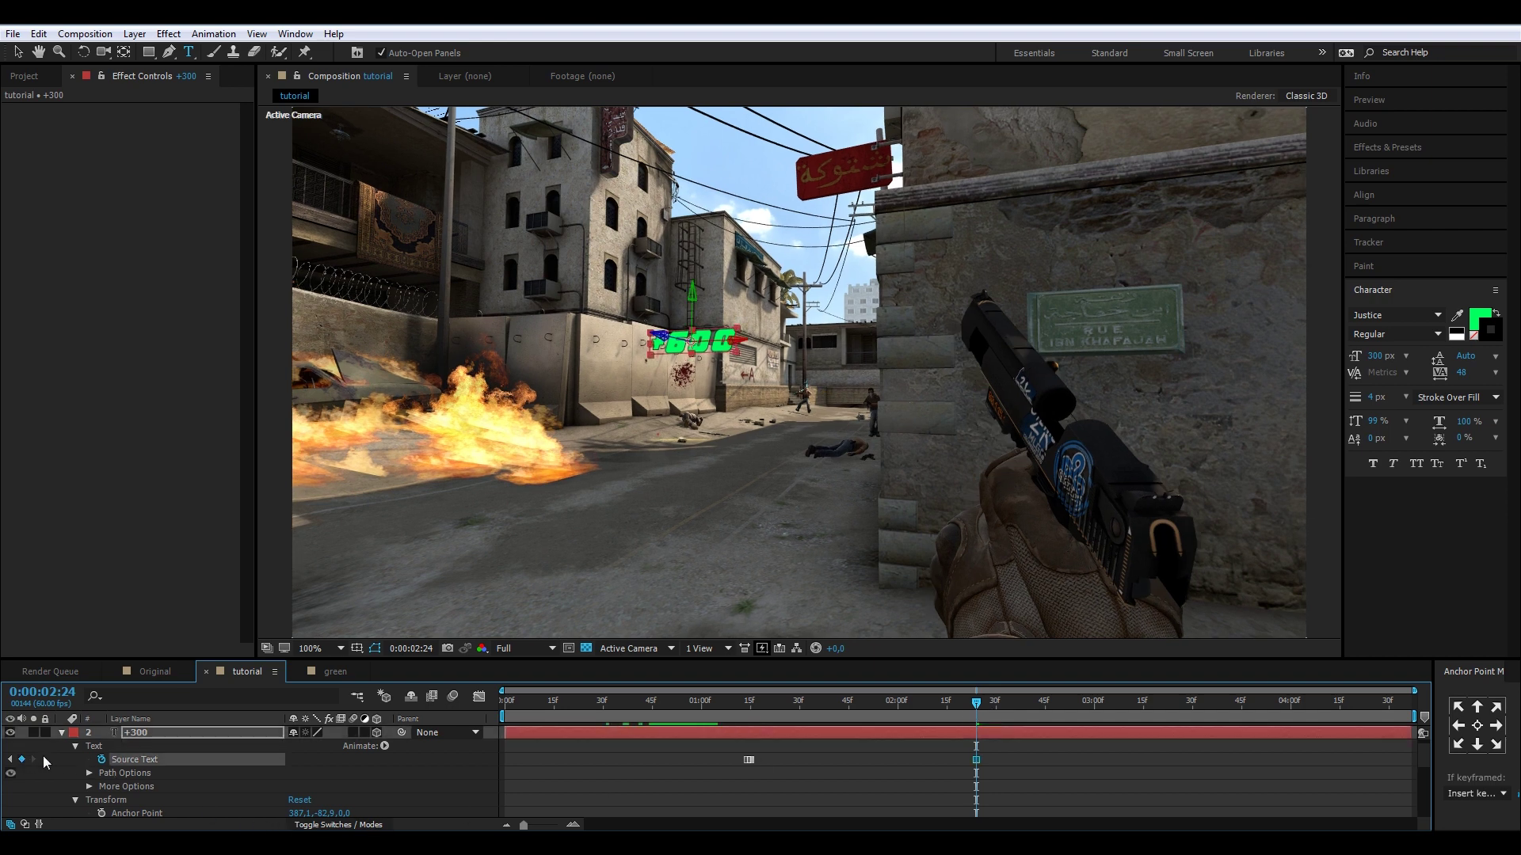
key(Page_Down)
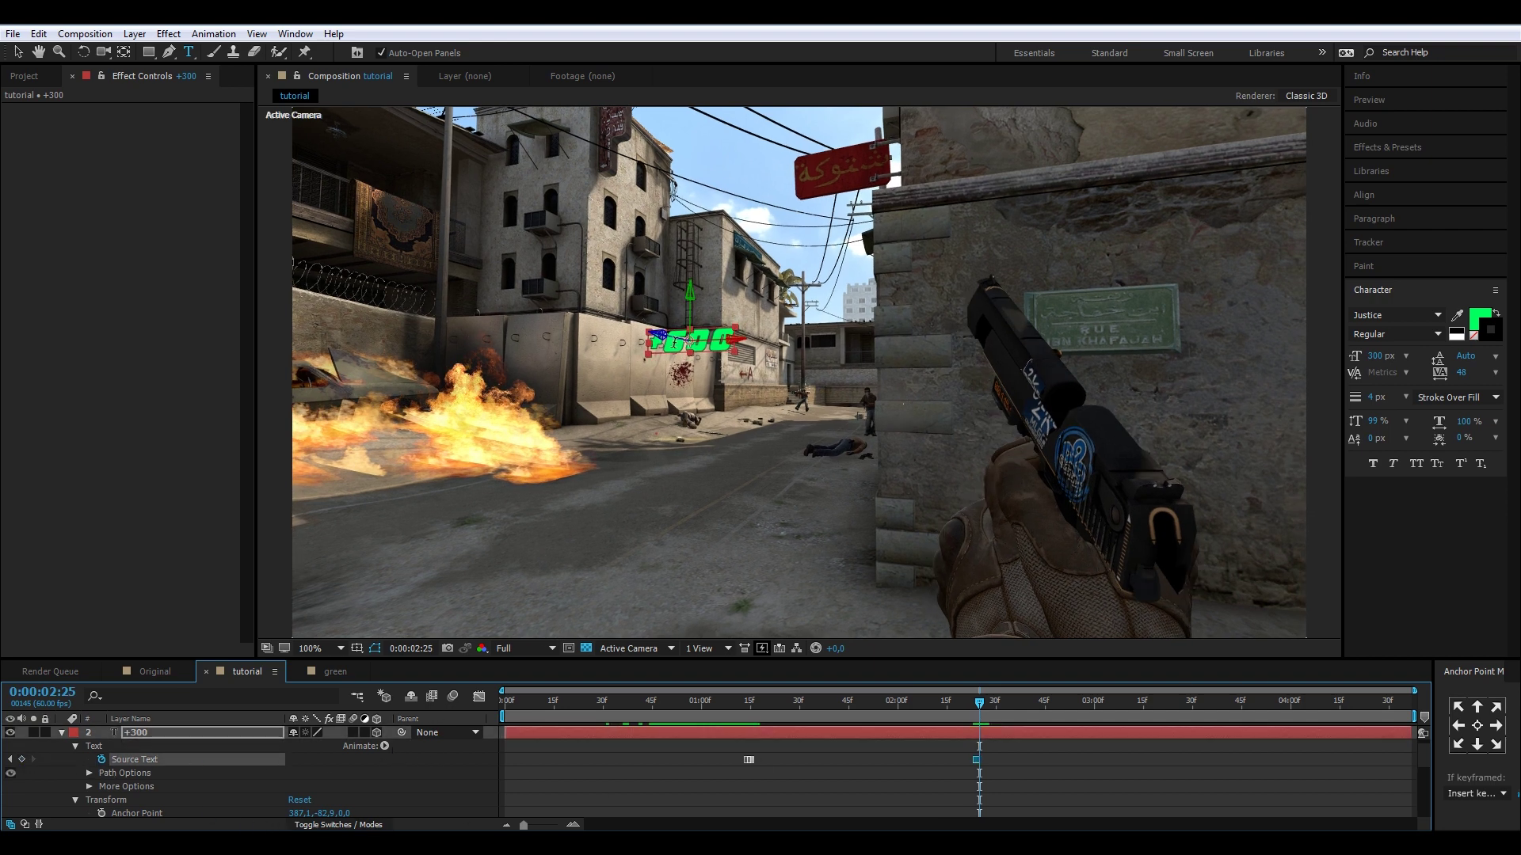
drag(683, 343, 667, 342)
text(9)
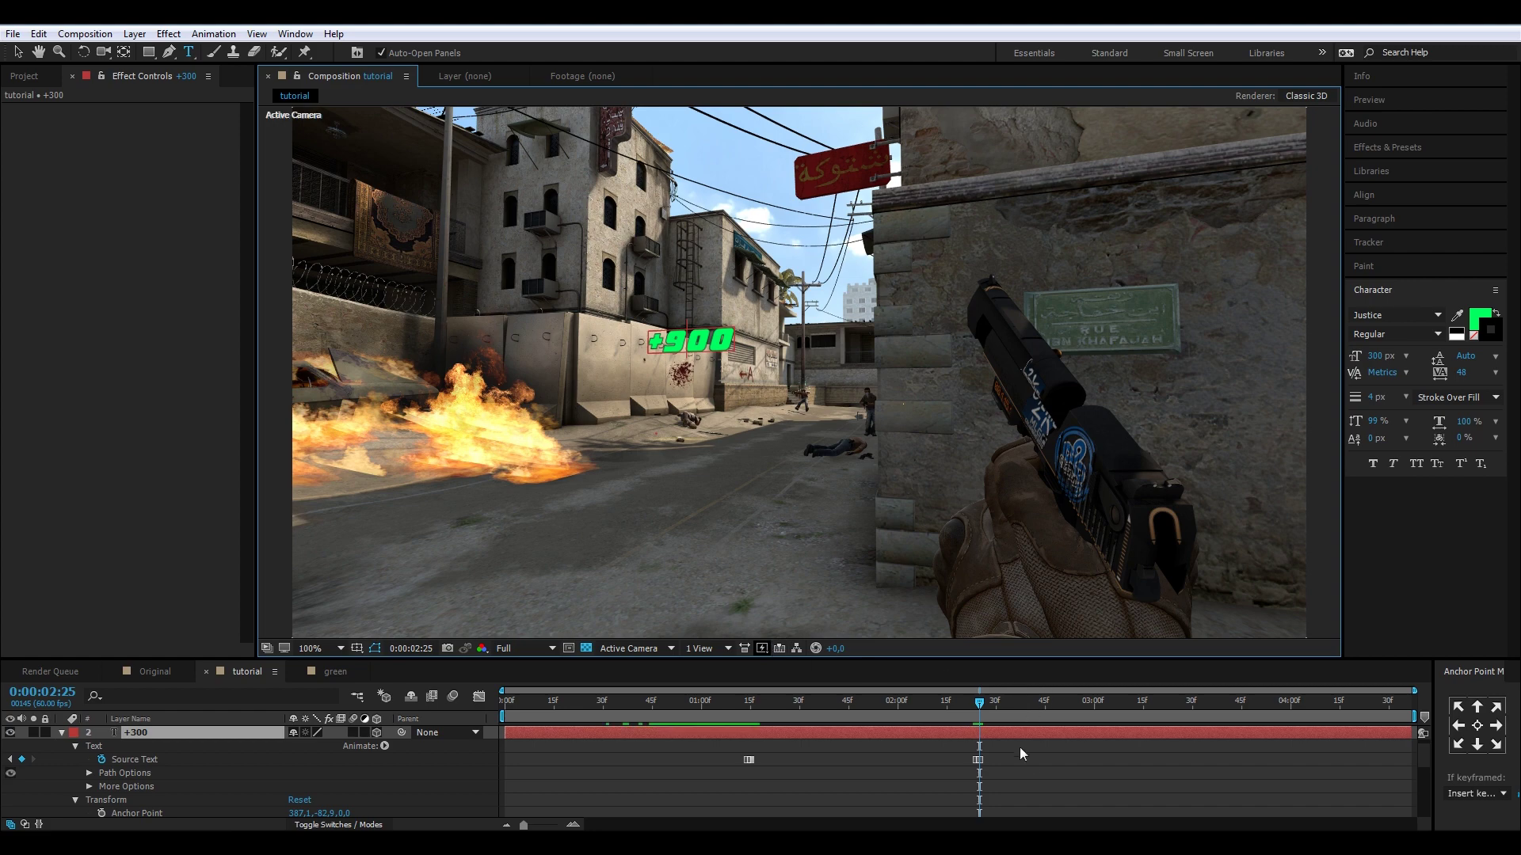
Step: Hold the text with a Source Text keyframe at 0:00:03:24 and change it to +1200 at 0:00:03:25
click(1027, 765)
drag(982, 702, 1177, 702)
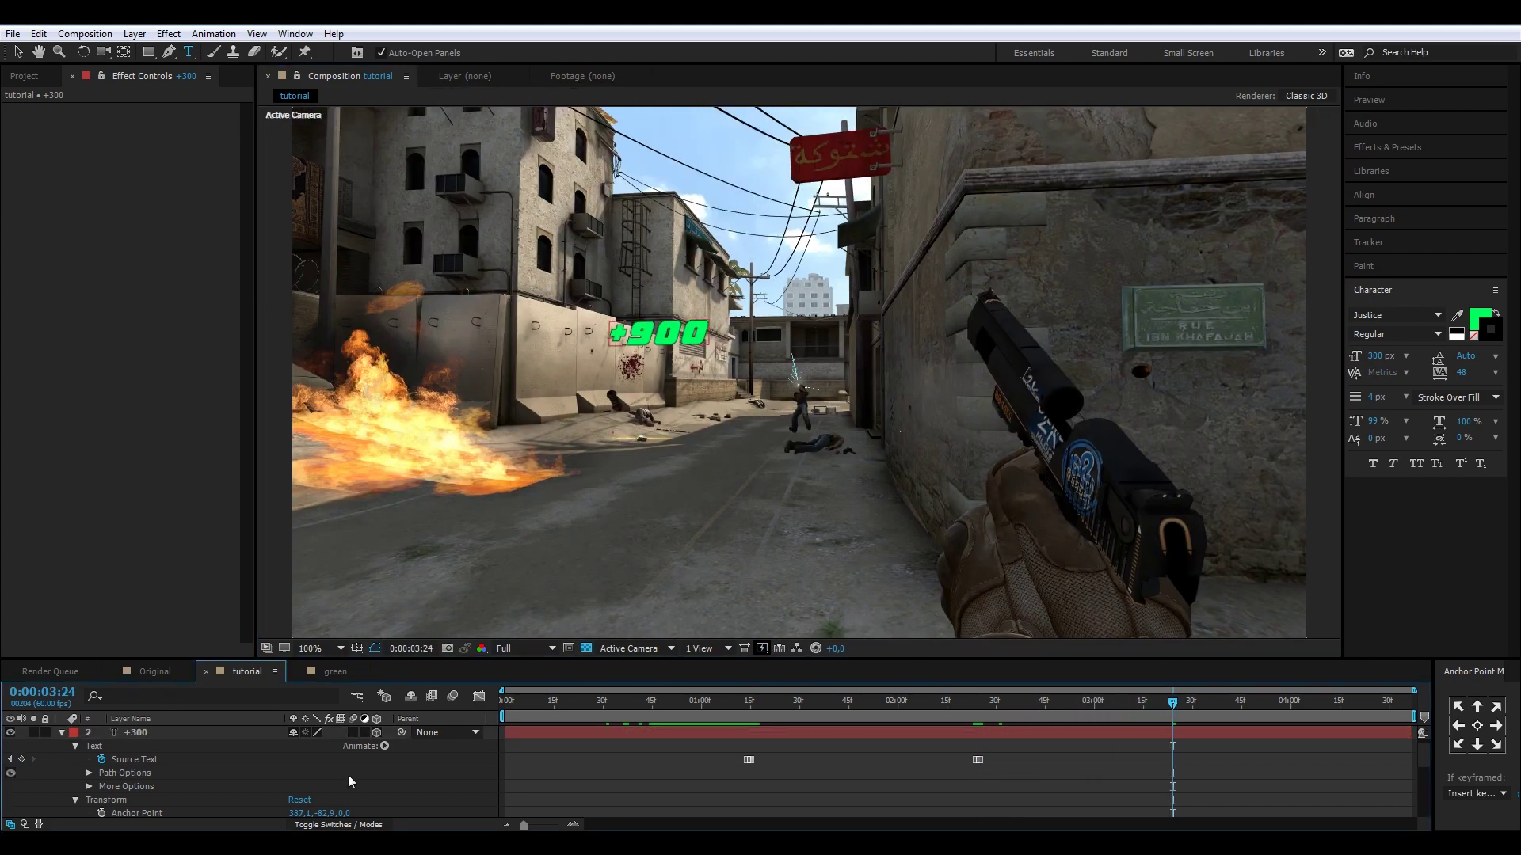
click(22, 759)
key(Page_Down)
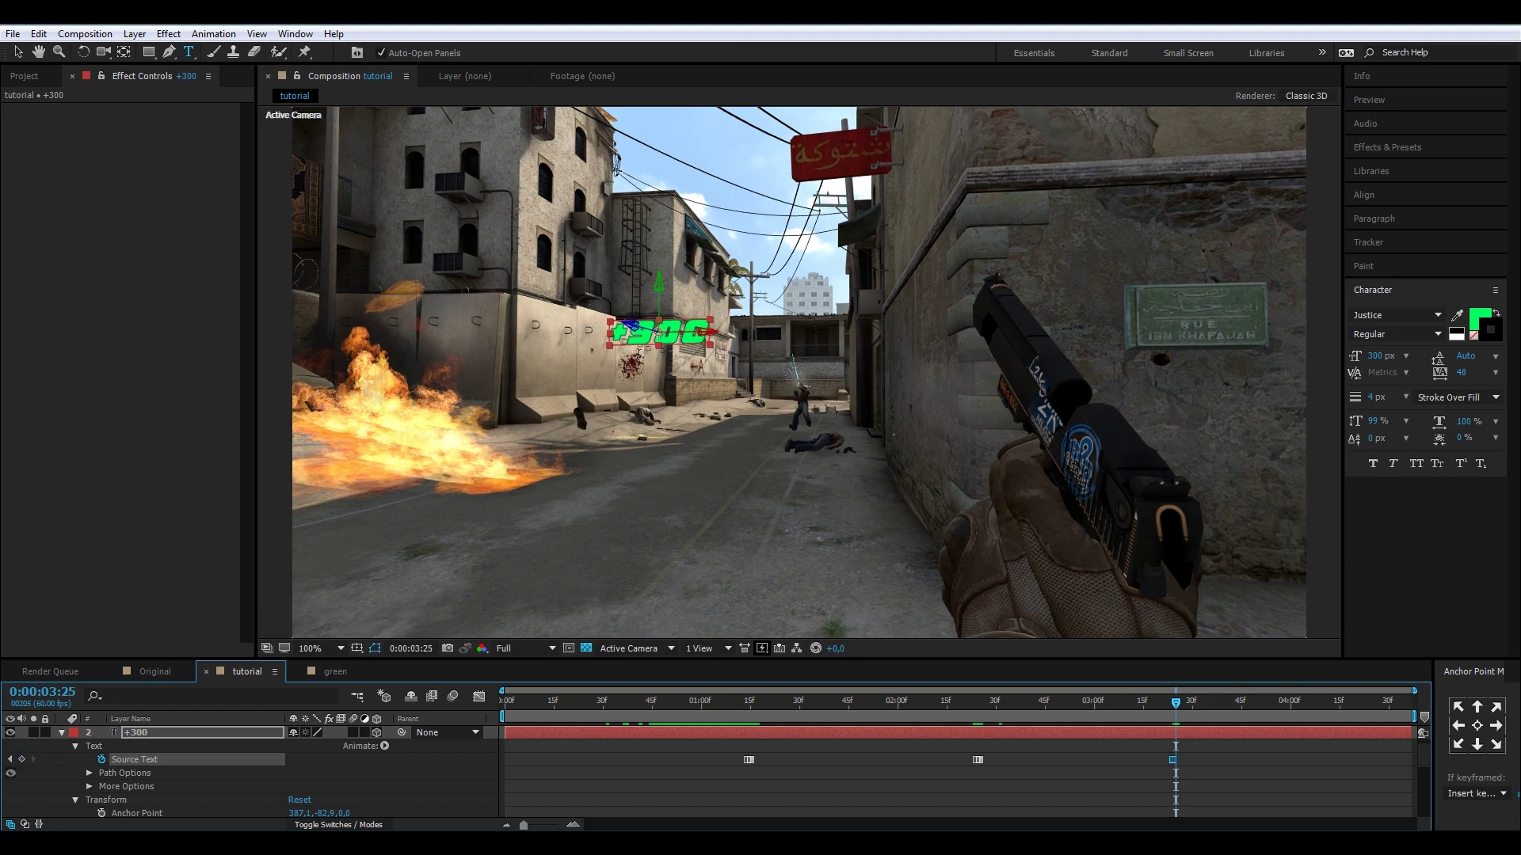
click(650, 332)
drag(650, 332, 632, 332)
text(12)
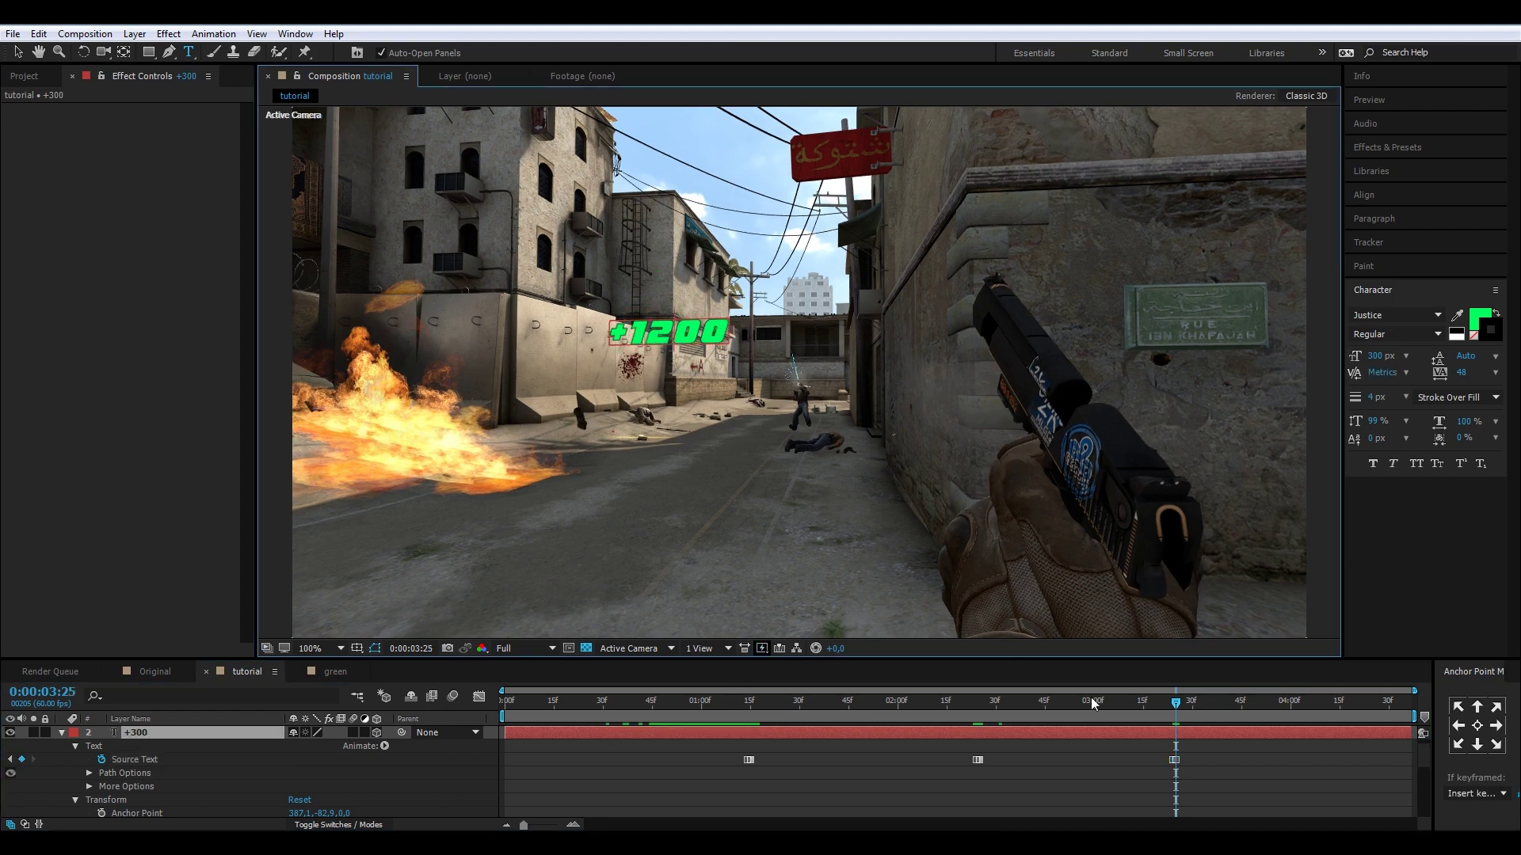
Step: Duplicate the +300 text layer and hide the original beneath the copy
drag(1211, 702, 815, 735)
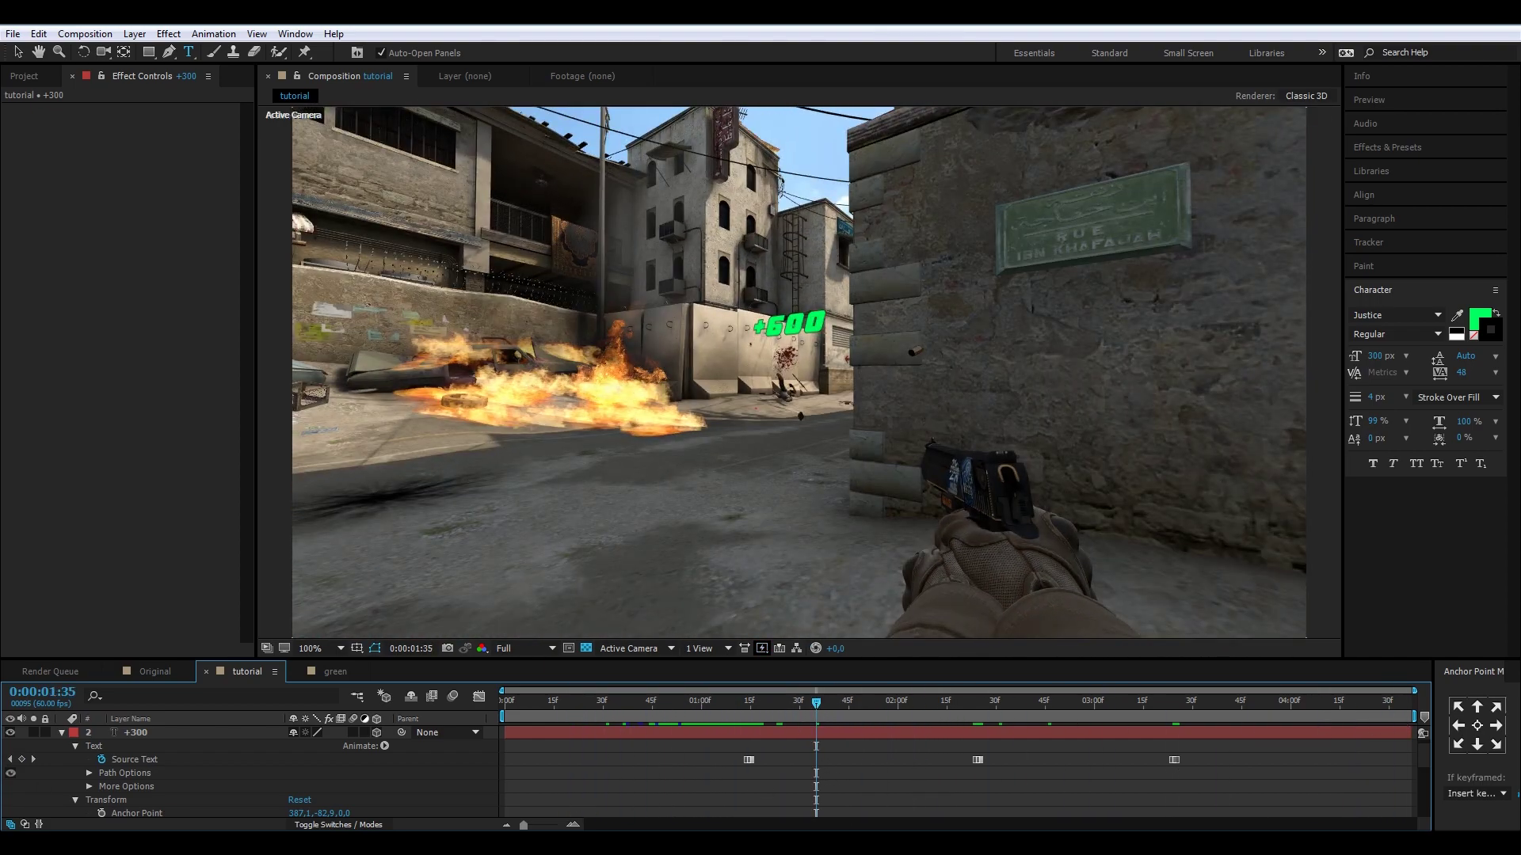
click(61, 732)
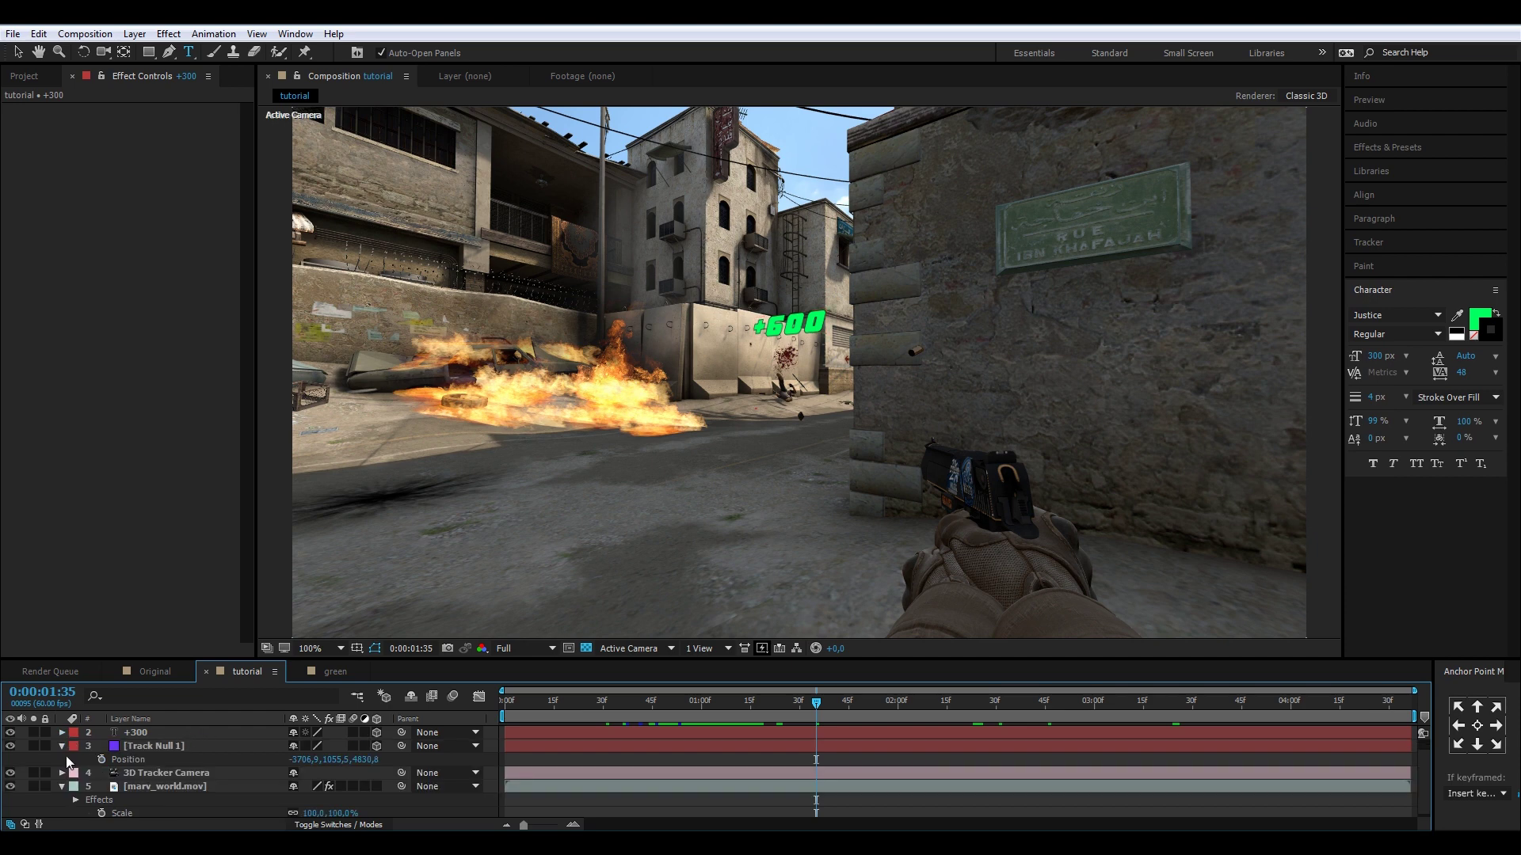
scroll(93, 750, up, 1)
click(185, 735)
click(153, 746)
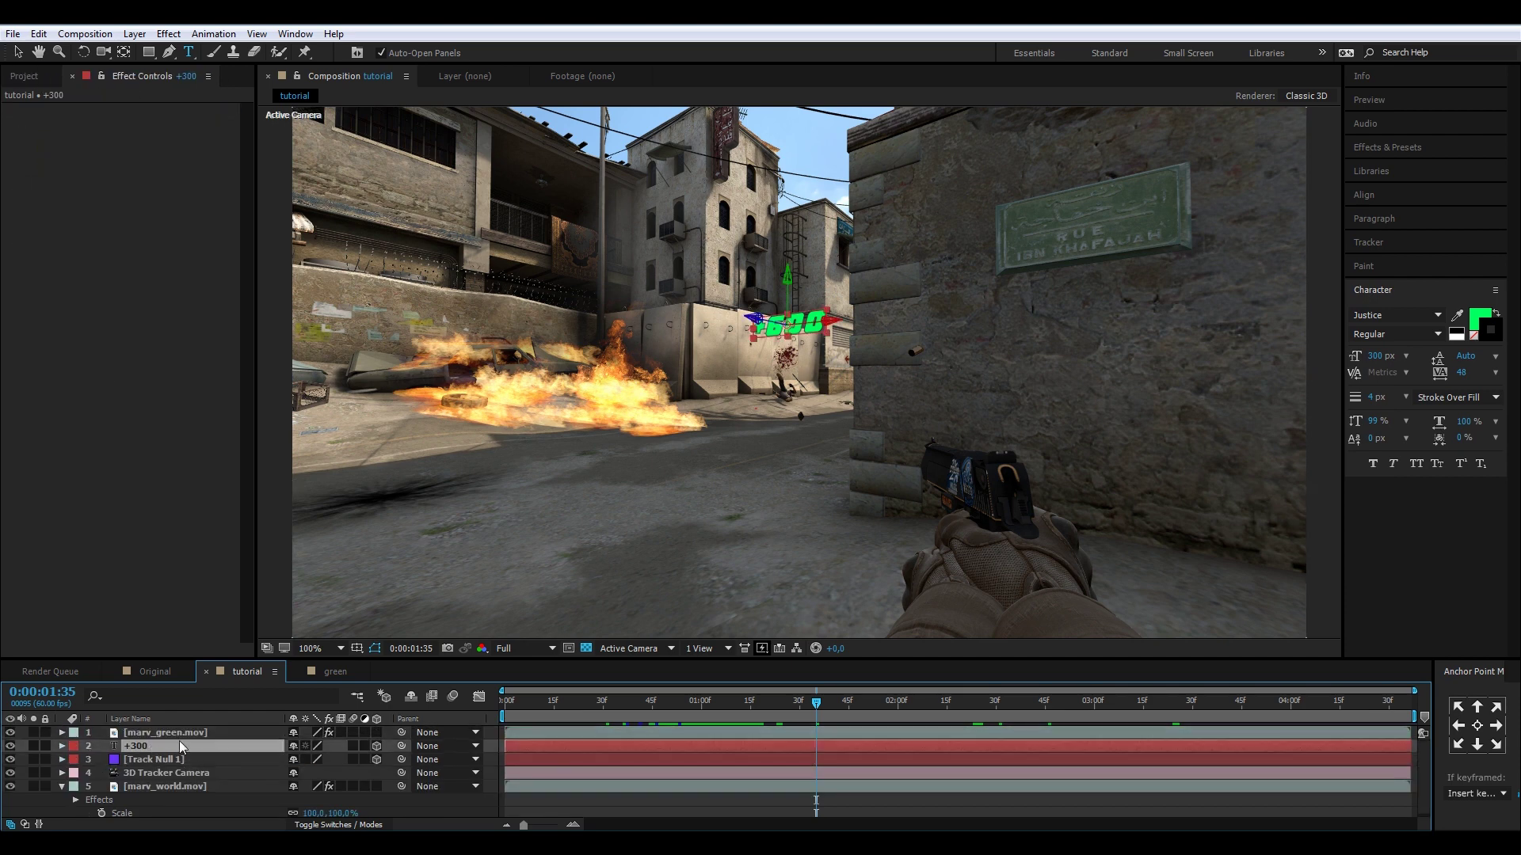
key(ctrl+d)
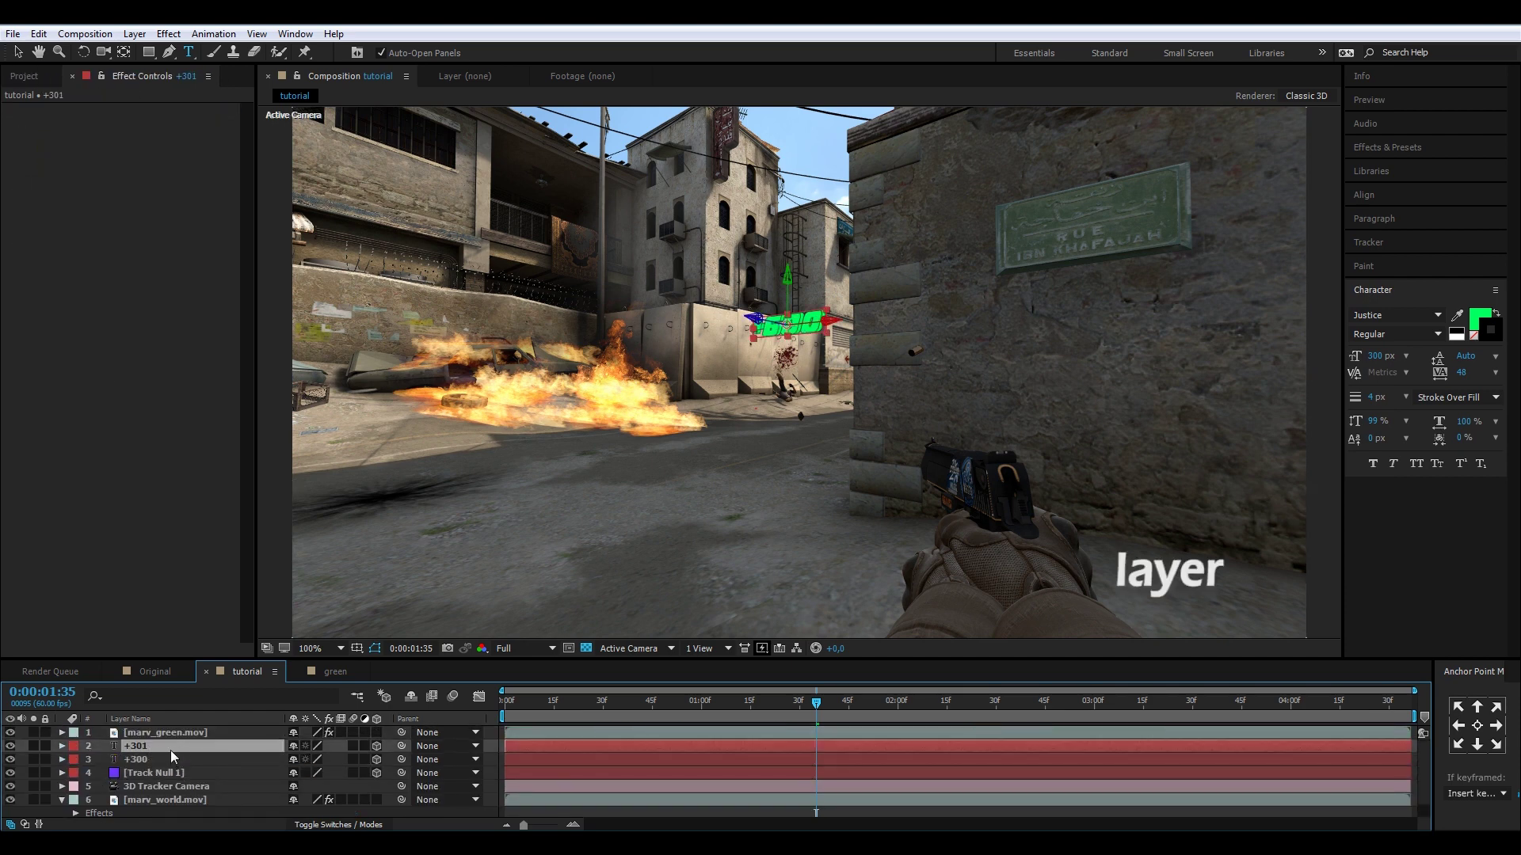
click(10, 759)
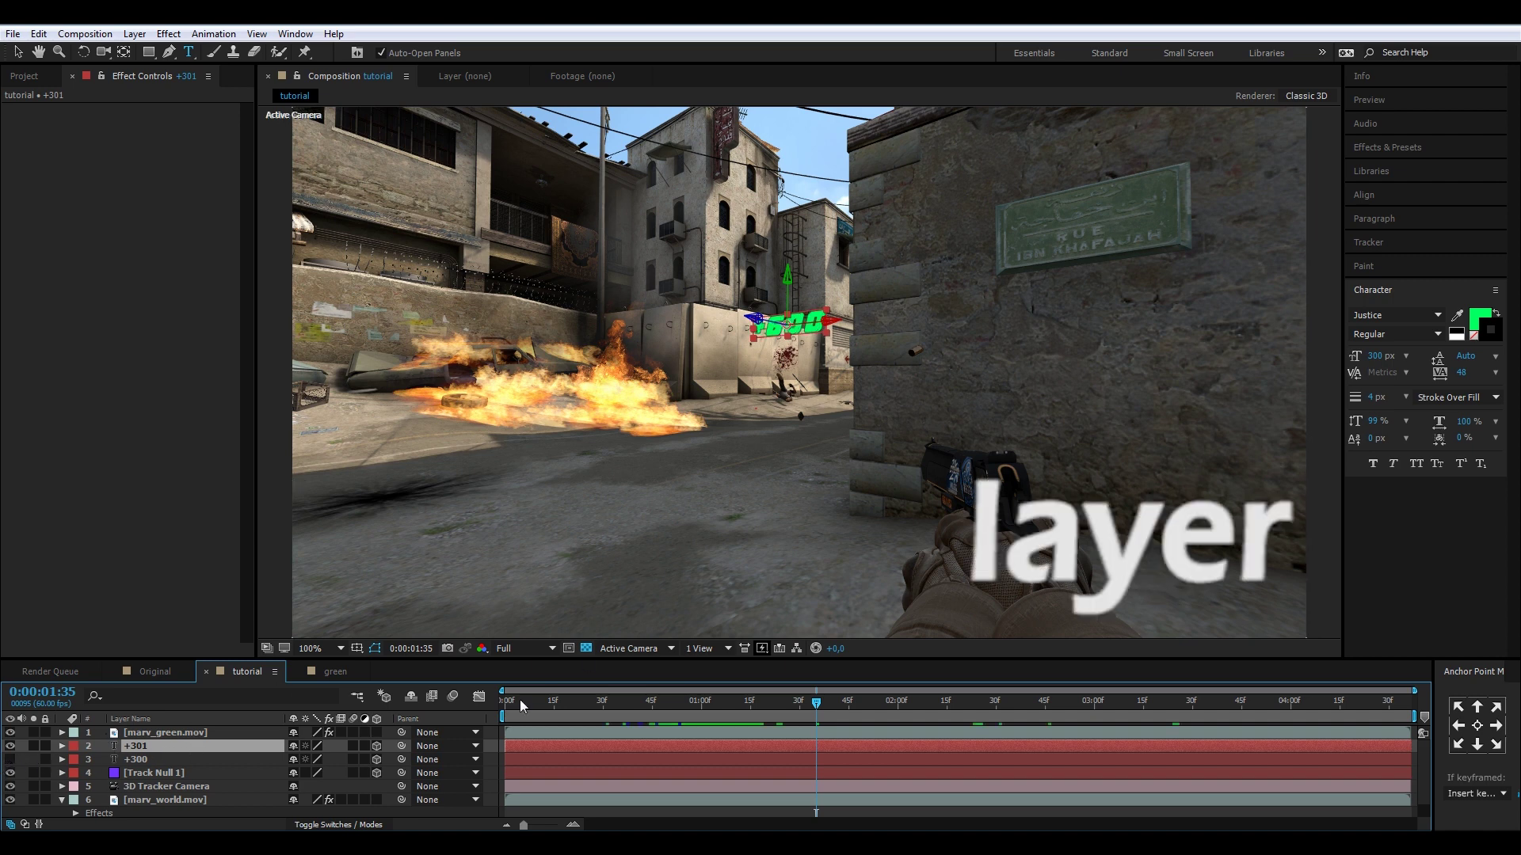
Step: Apply the Echo effect to the duplicated +301 text layer
click(150, 734)
click(140, 745)
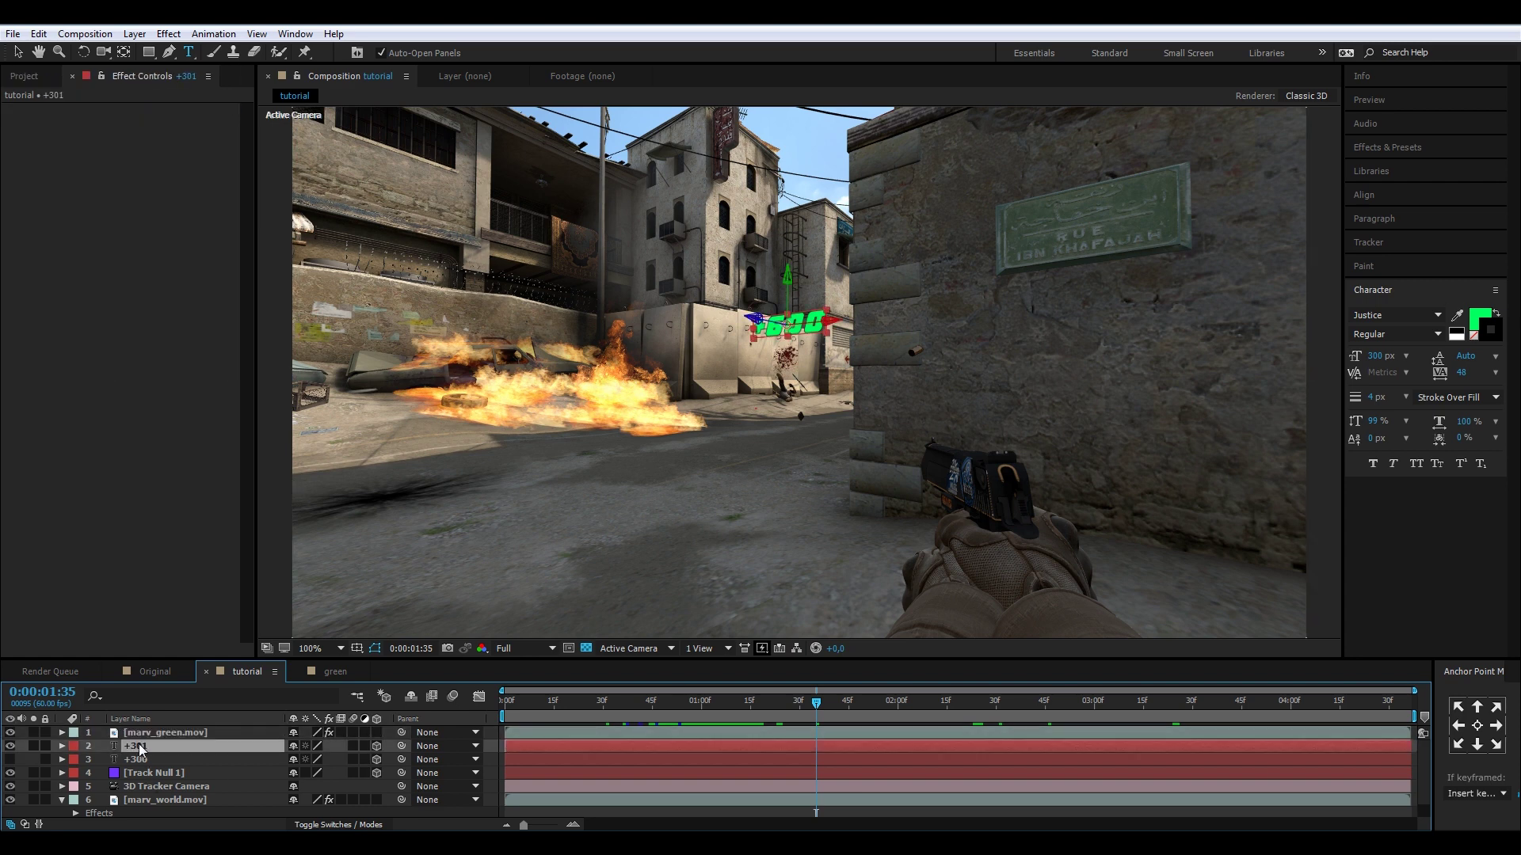
key(ctrl+space)
text(echo)
key(Return)
key(v)
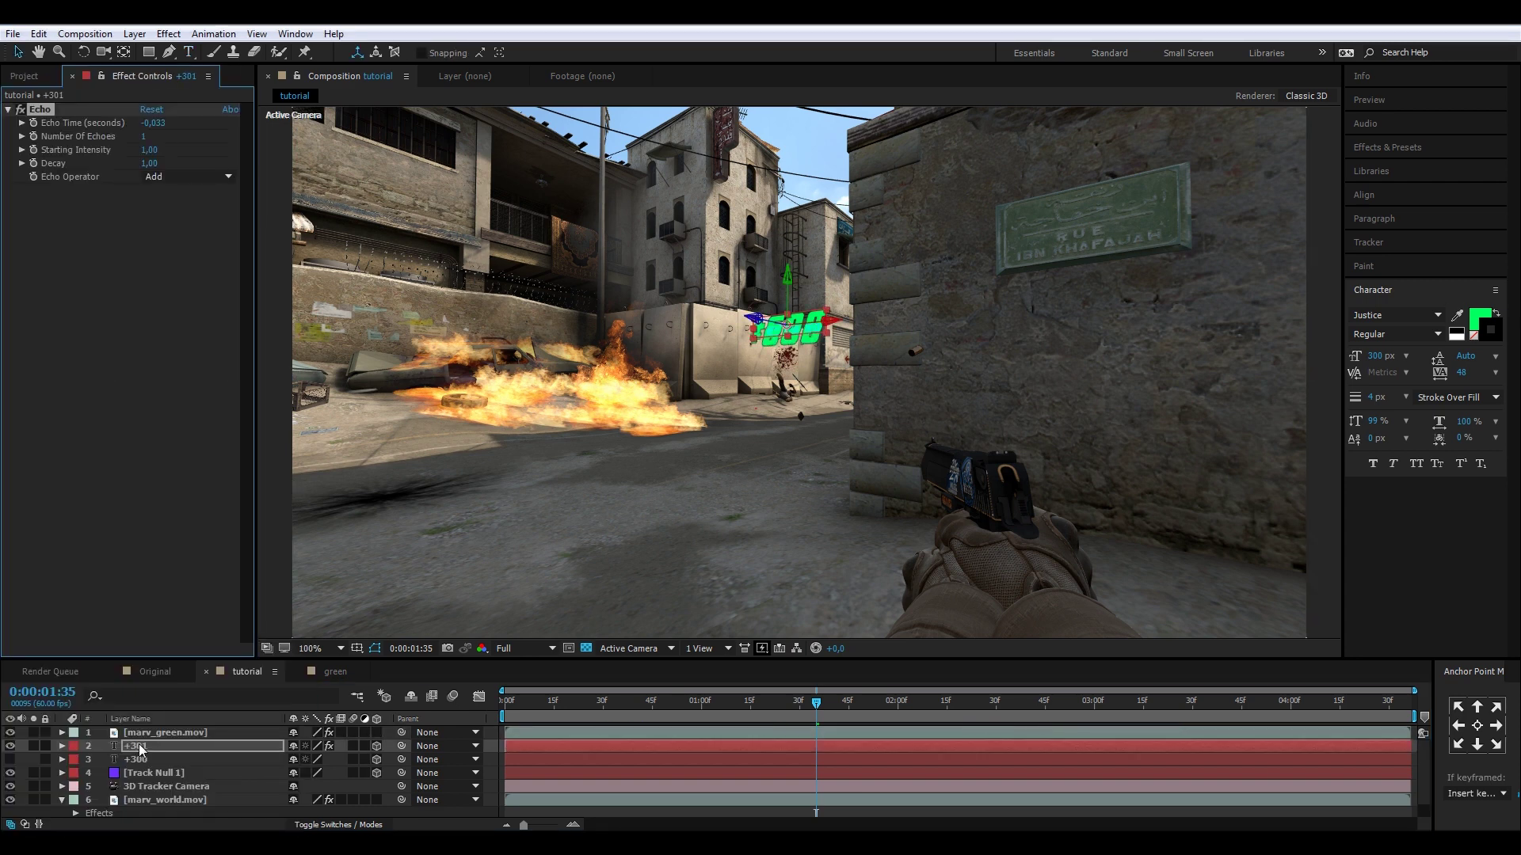
Step: Set Echo's number of echoes to 5 and its echo time to -0.003 seconds
click(143, 138)
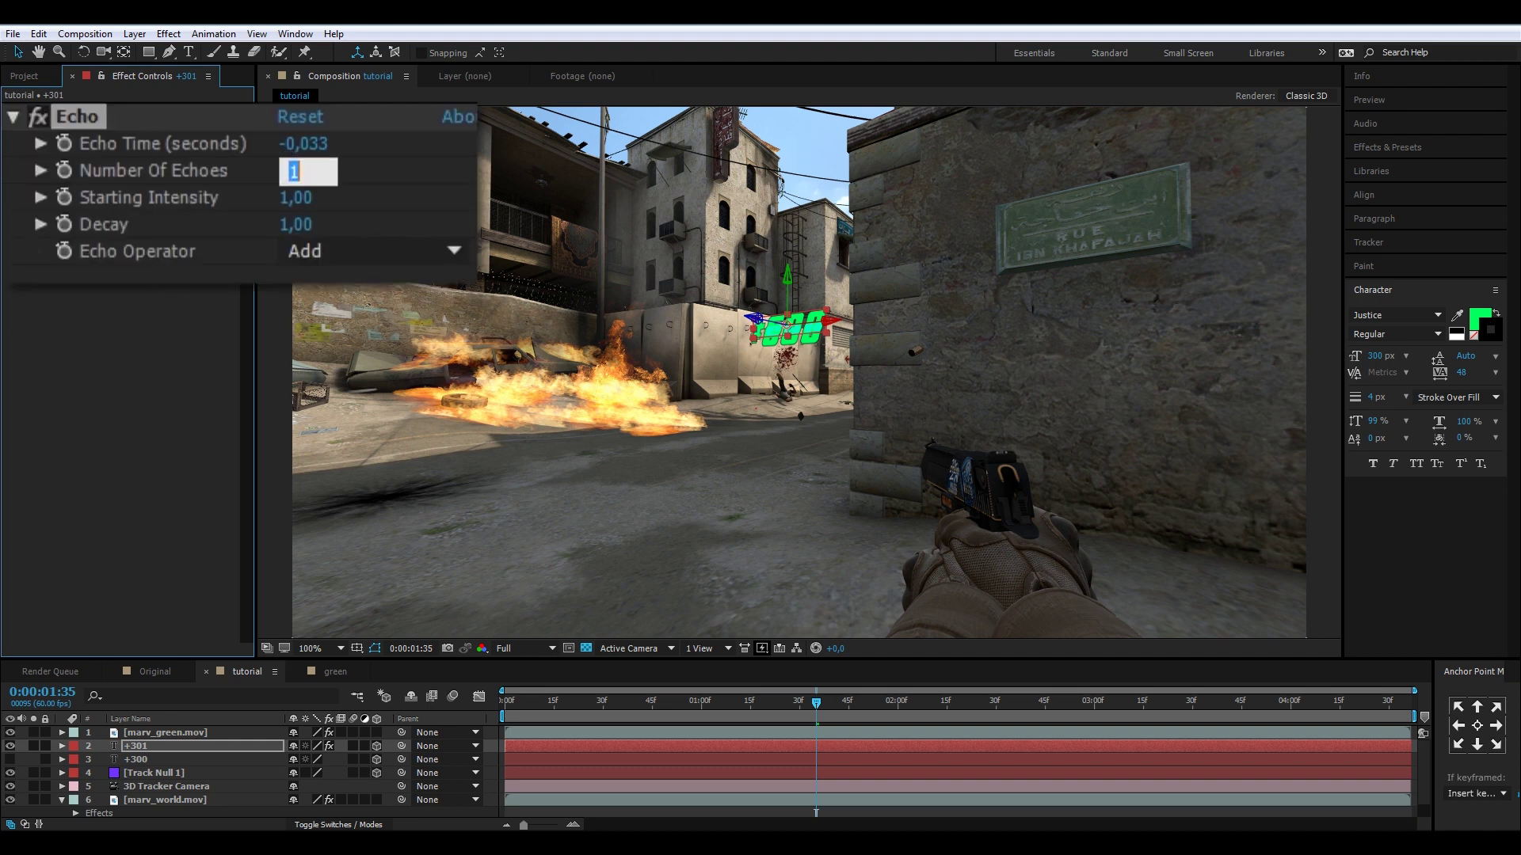
text(5)
key(Return)
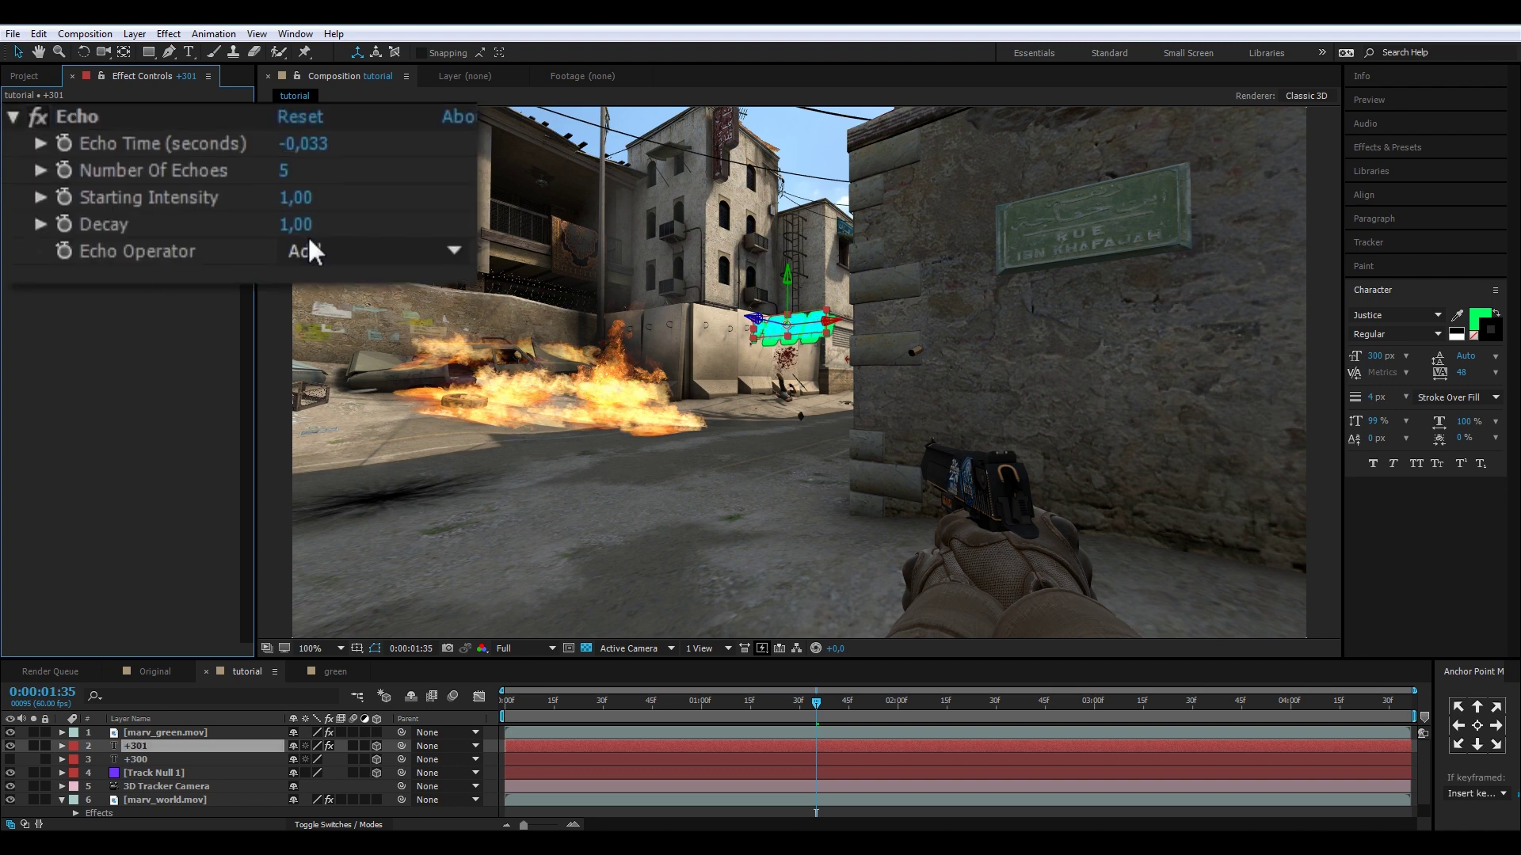
click(305, 143)
click(325, 145)
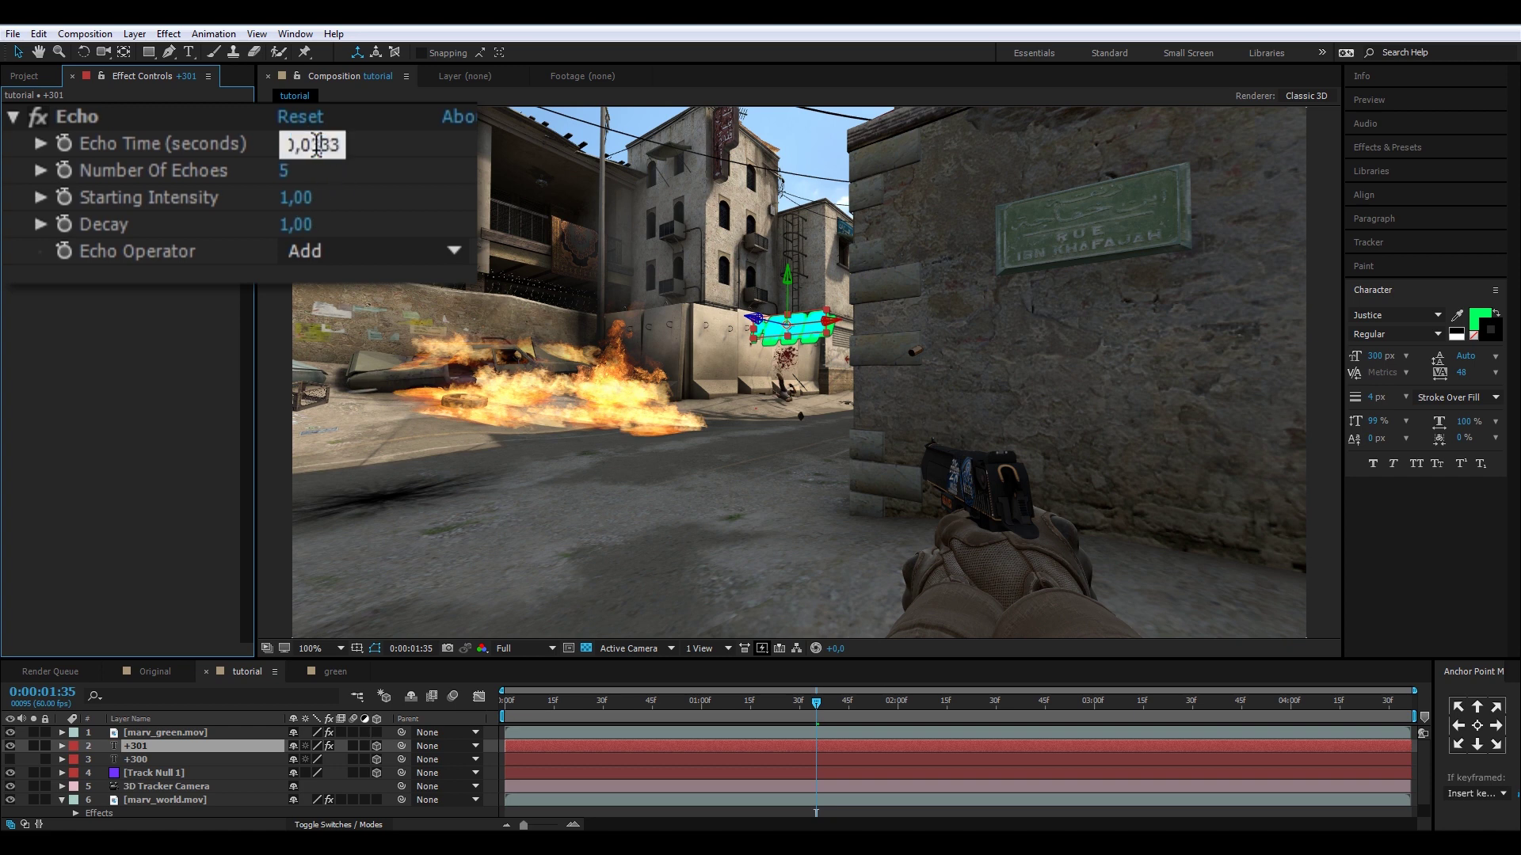
drag(325, 146, 314, 145)
text(00)
click(115, 297)
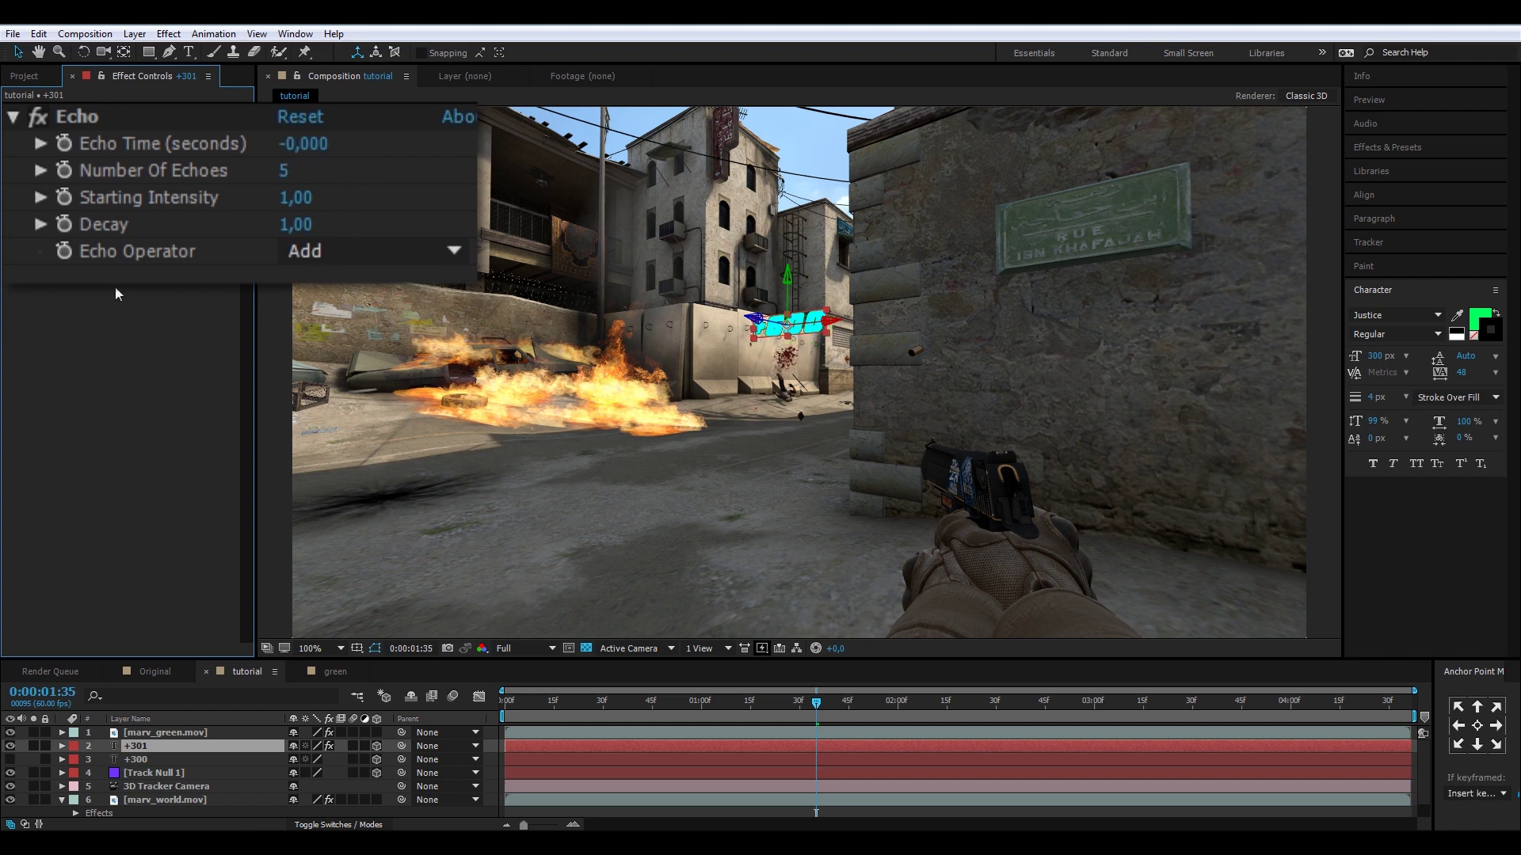
drag(867, 703, 1003, 702)
click(337, 145)
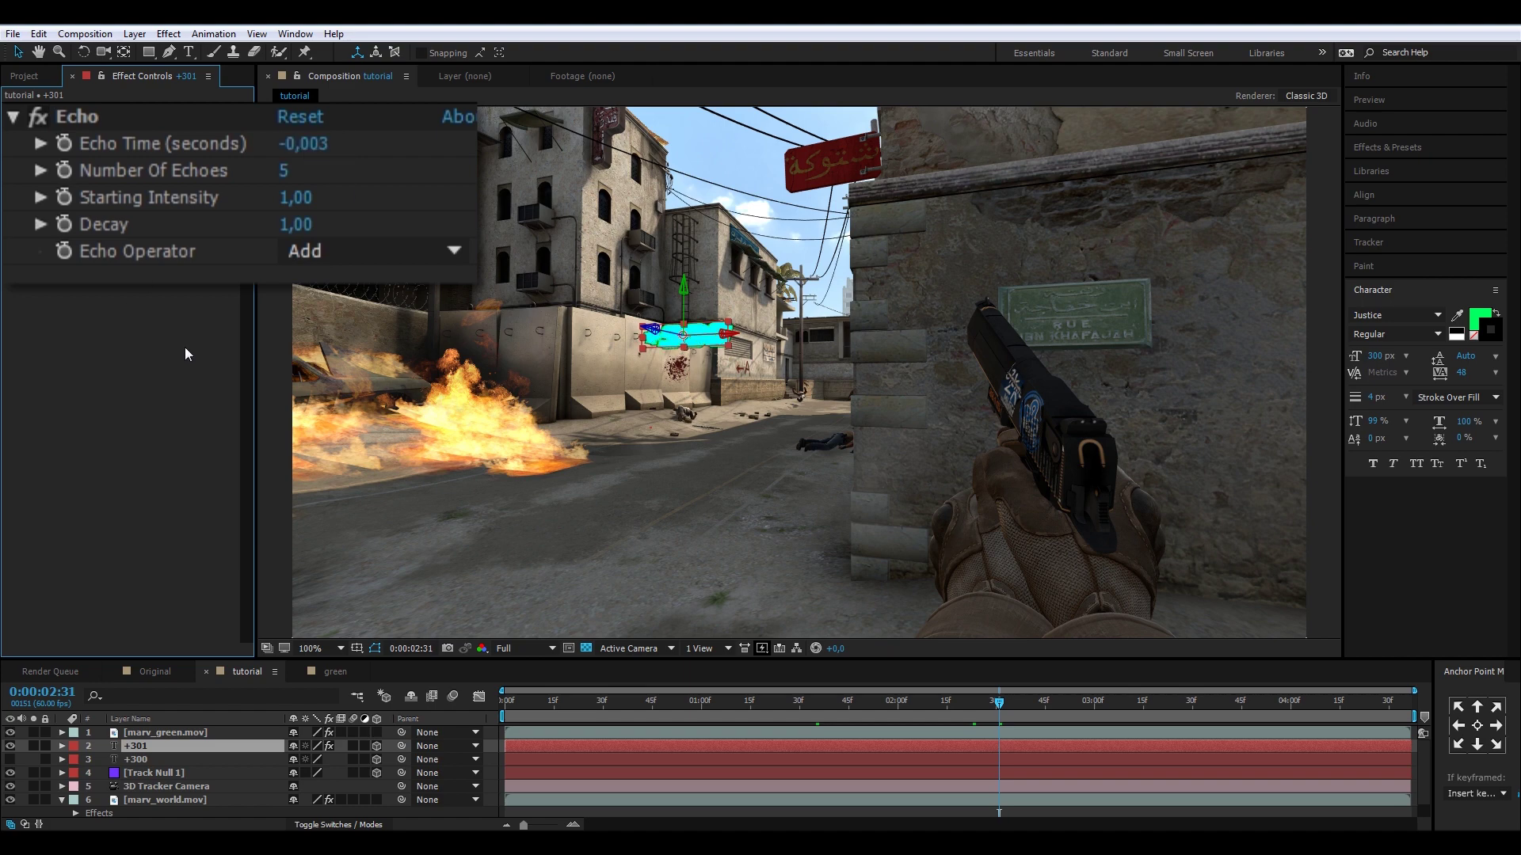
Step: Examine the echoed score text up close at several frames to judge its extruded look
key(space)
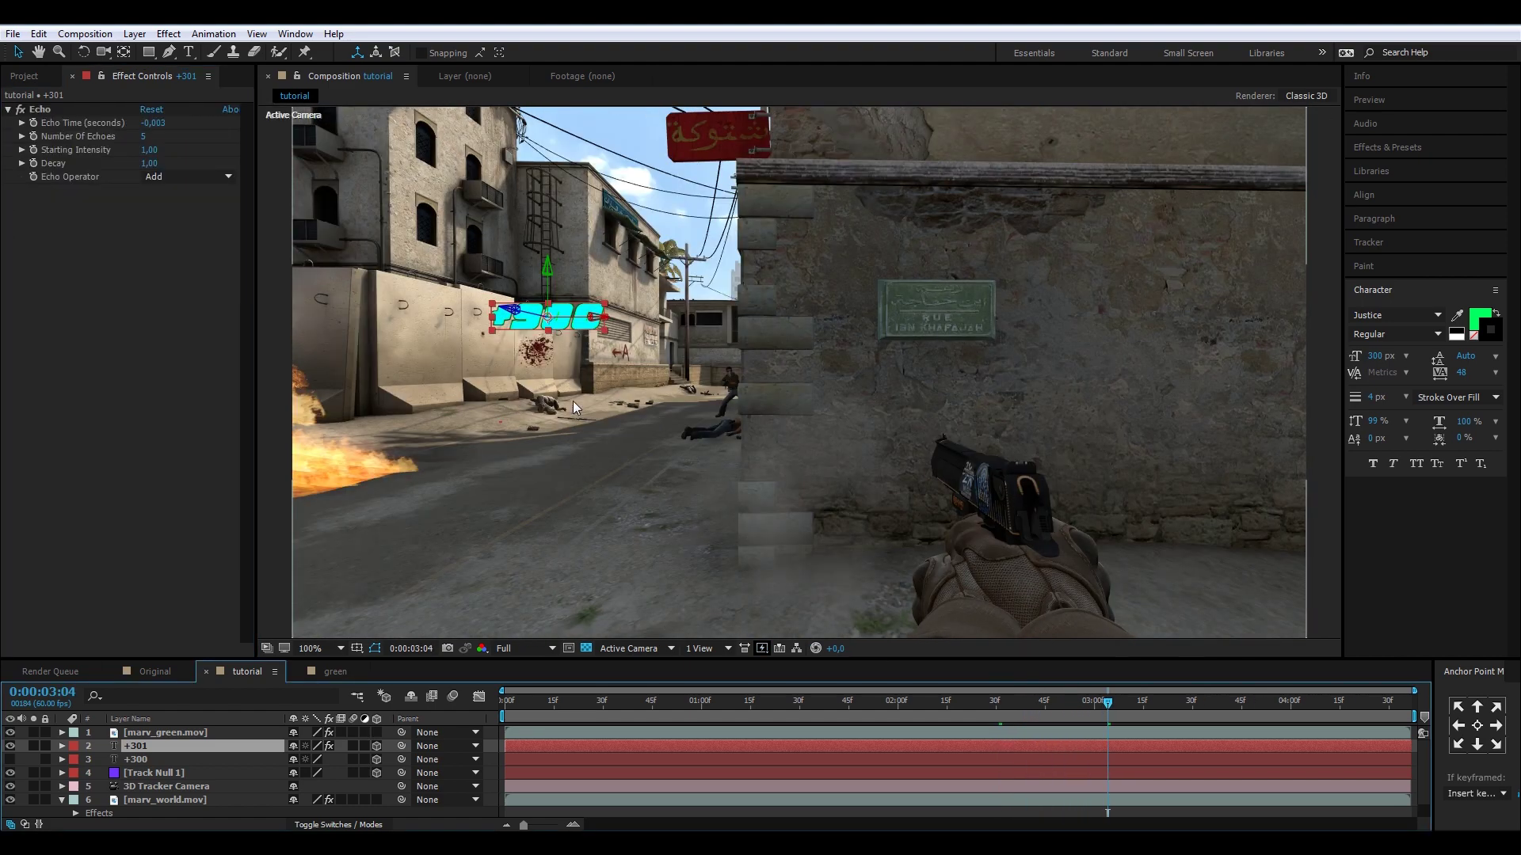
scroll(585, 316, up, 1)
key(space)
drag(380, 489, 803, 576)
drag(950, 704, 878, 706)
scroll(1023, 427, up, 2)
key(space)
drag(1061, 399, 638, 443)
key(comma)
key(comma)
drag(890, 702, 838, 705)
scroll(1052, 393, down, 1)
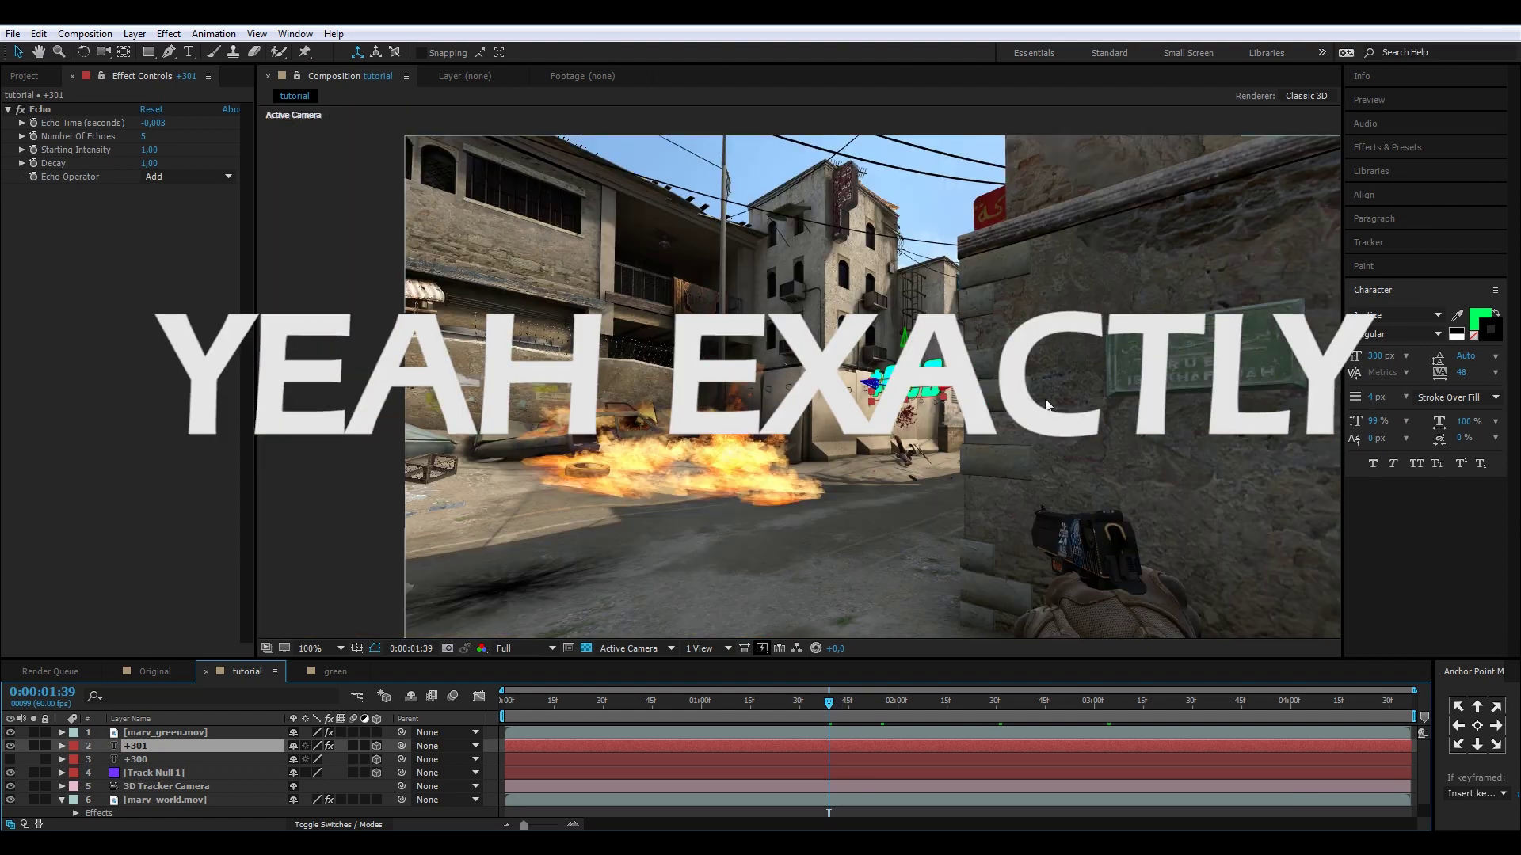
scroll(1052, 393, up, 2)
scroll(1052, 393, down, 1)
key(space)
drag(1009, 407, 741, 390)
scroll(789, 401, down, 1)
scroll(787, 403, up, 1)
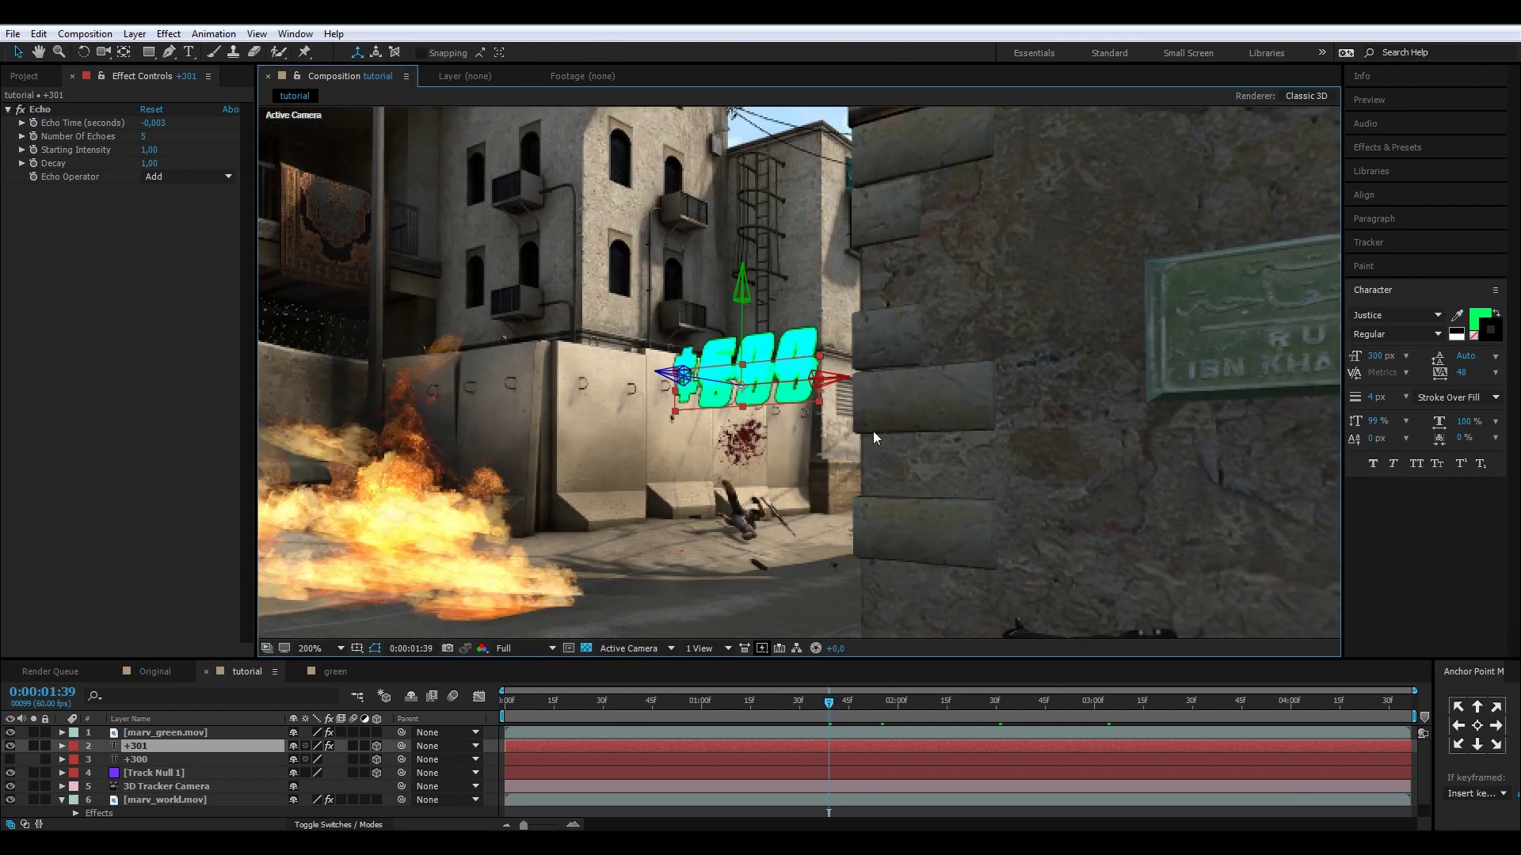
key(space)
drag(522, 327, 446, 304)
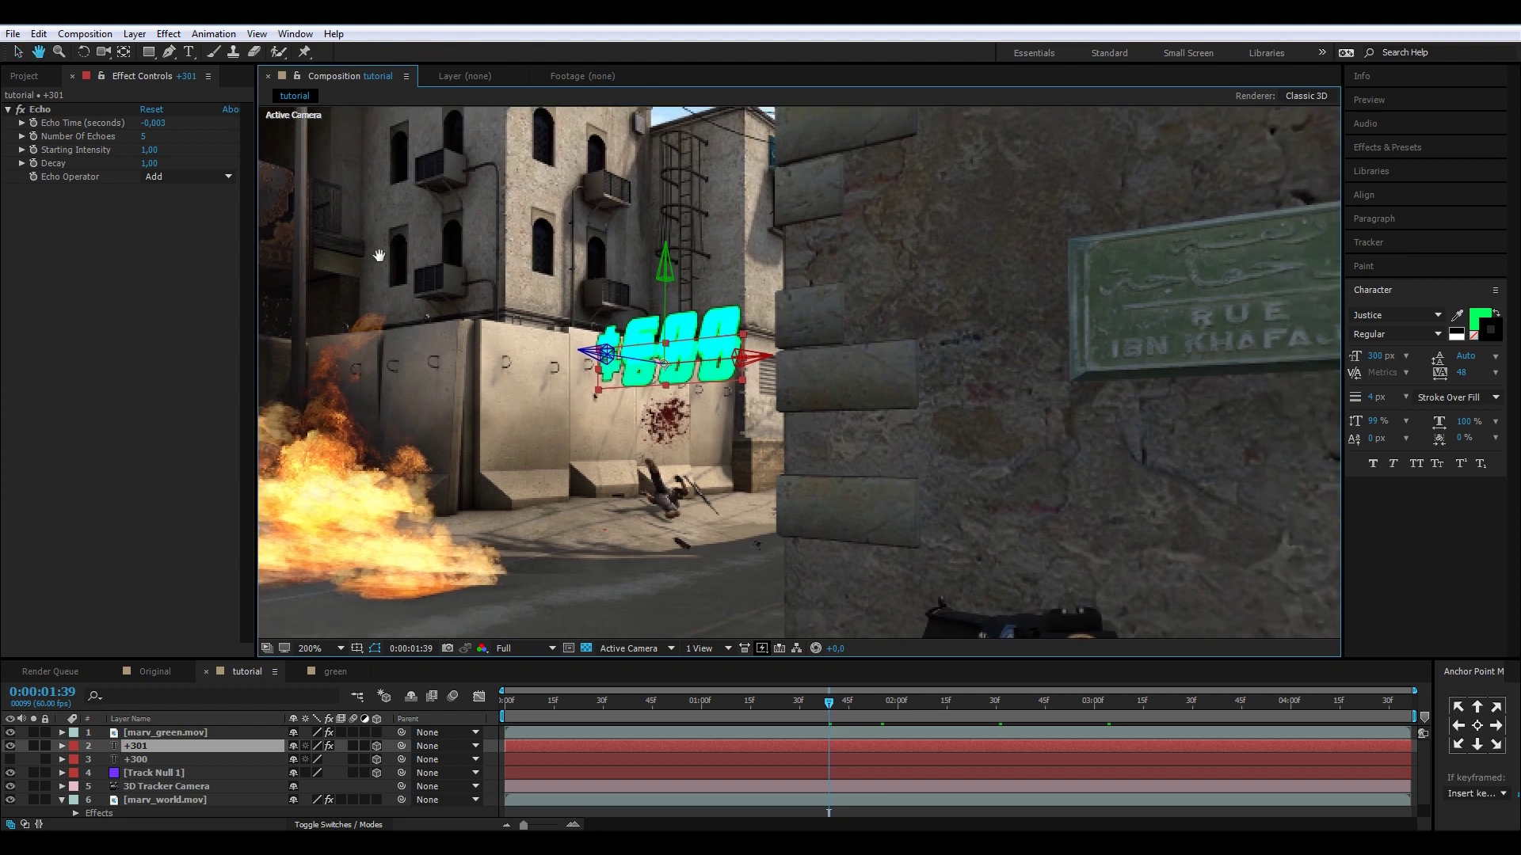
drag(684, 442, 730, 430)
scroll(733, 430, down, 1)
drag(832, 525, 781, 552)
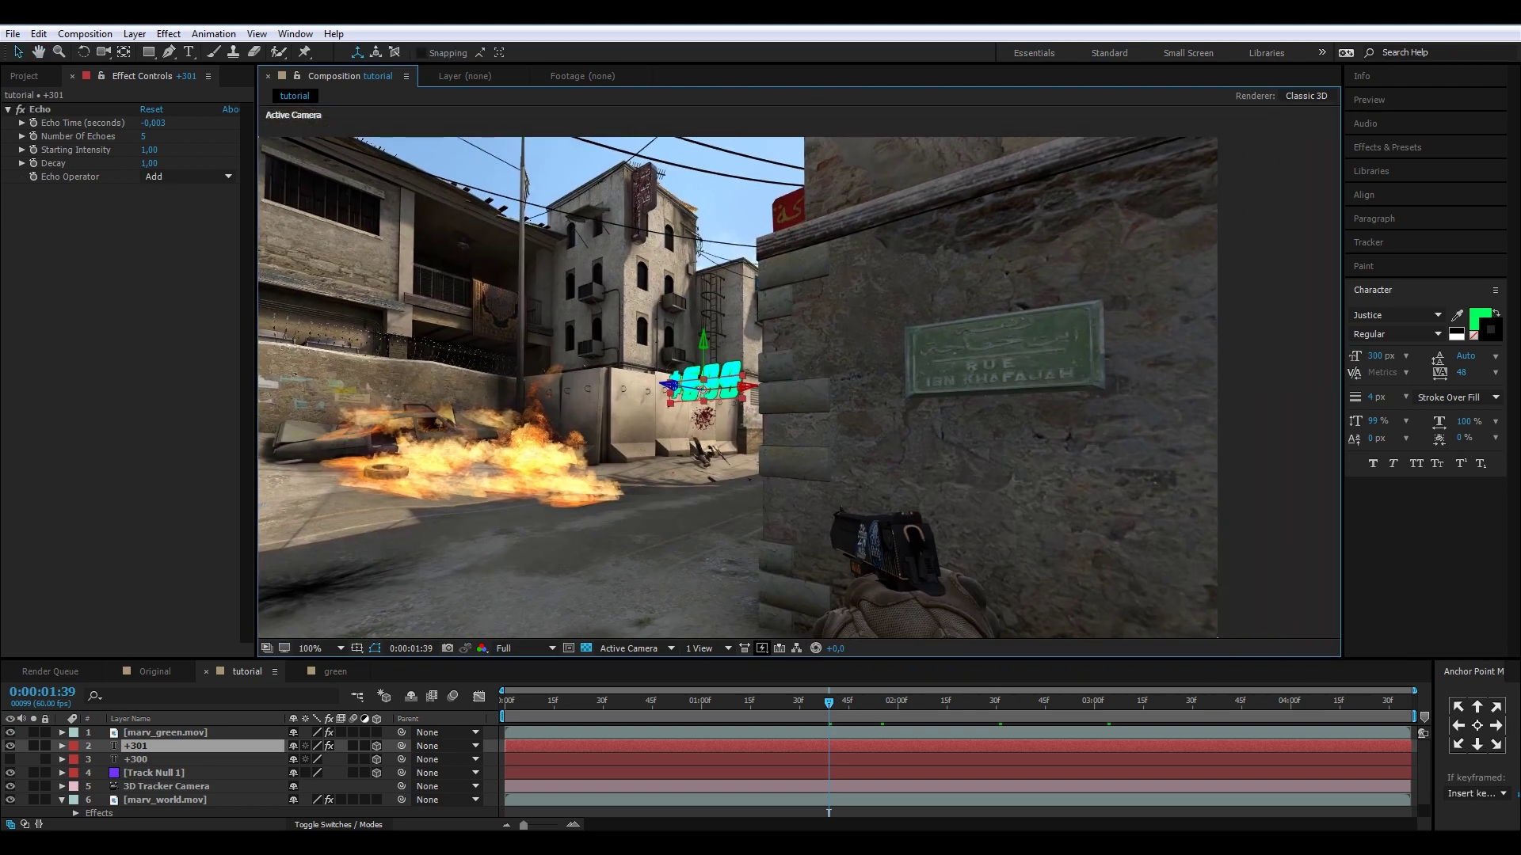
Step: Apply the Gradient Ramp effect to the echoed +301 layer
click(193, 745)
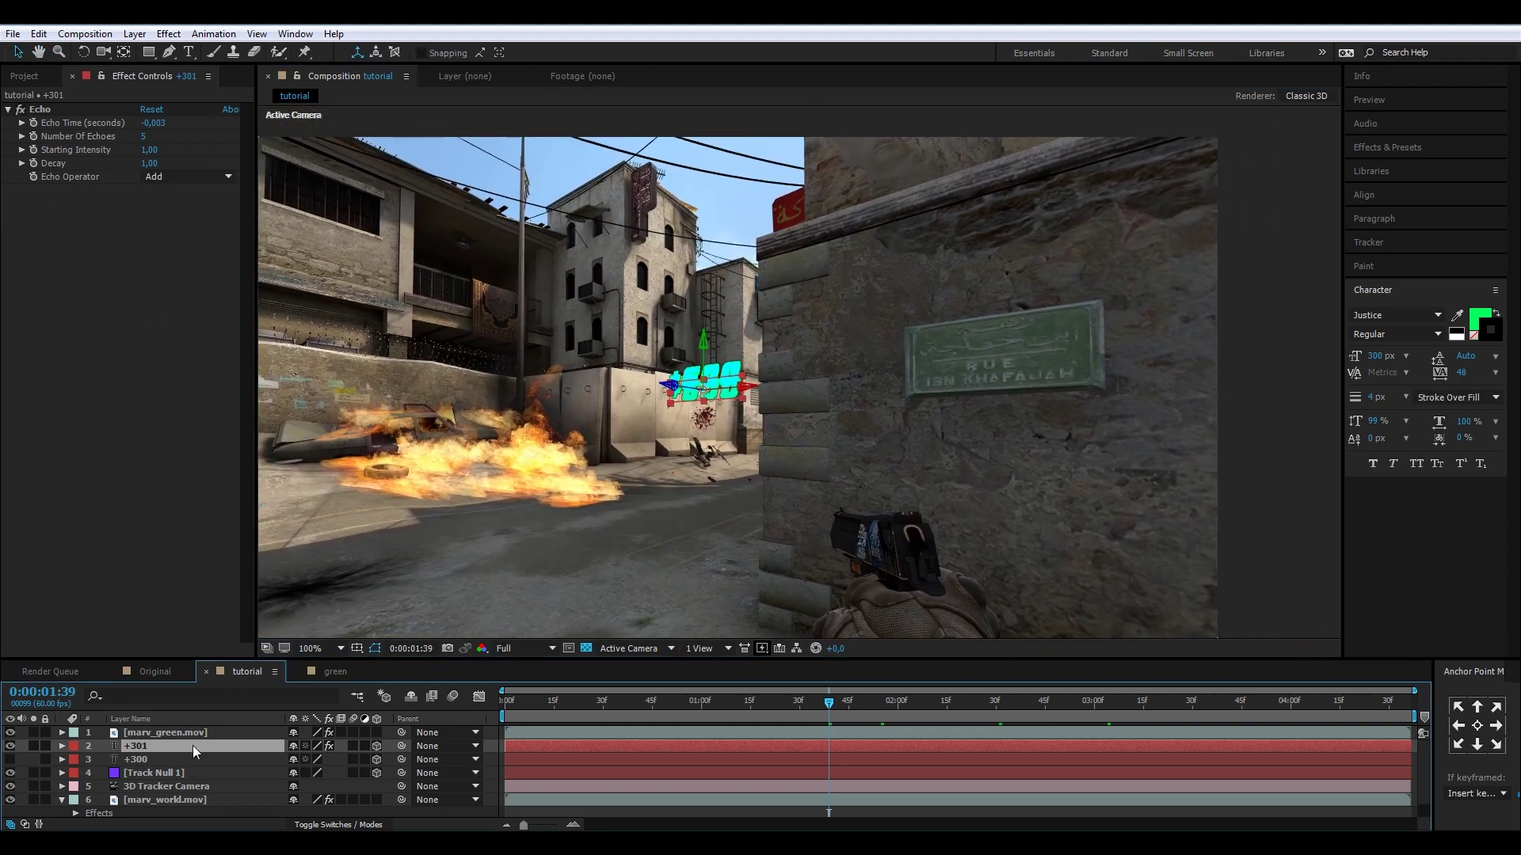
key(ctrl+space)
text(ra)
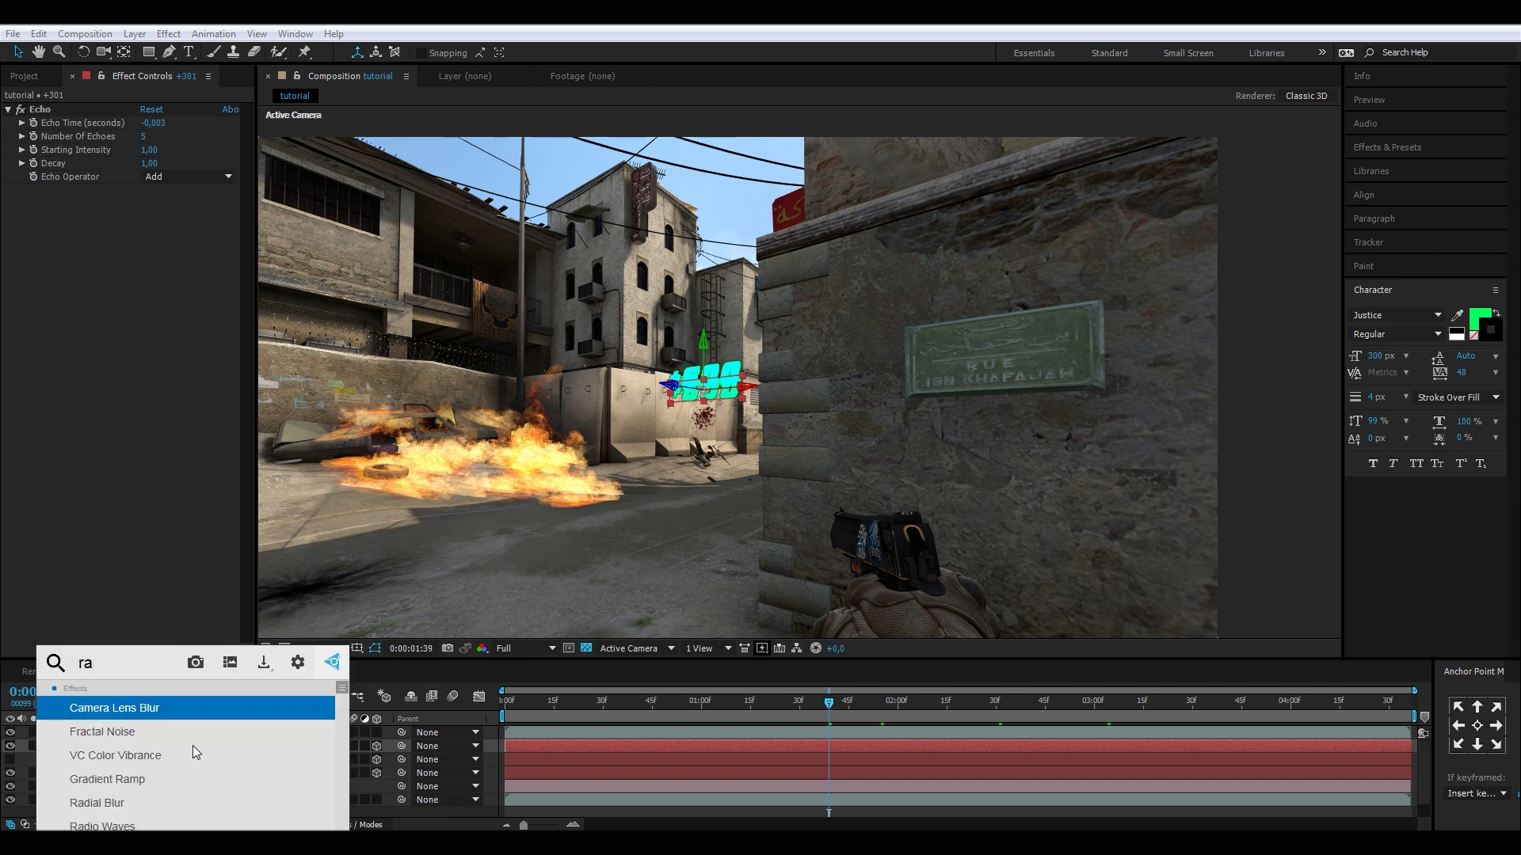
text(mp)
key(Return)
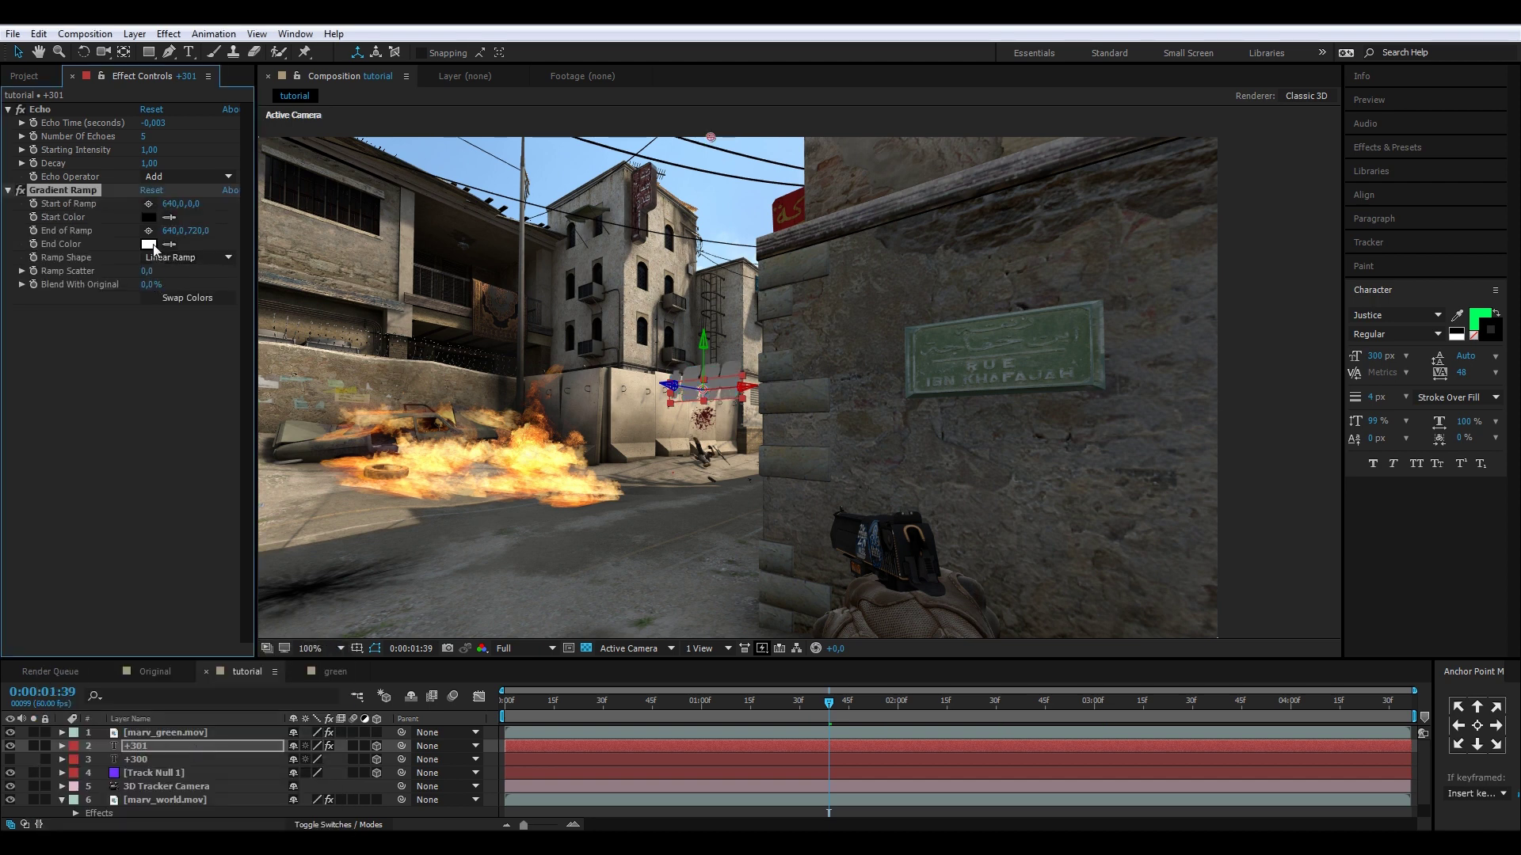
Step: Set the gradient ramp's end color to pink FF00B4 and its start color to red FF0048
click(149, 244)
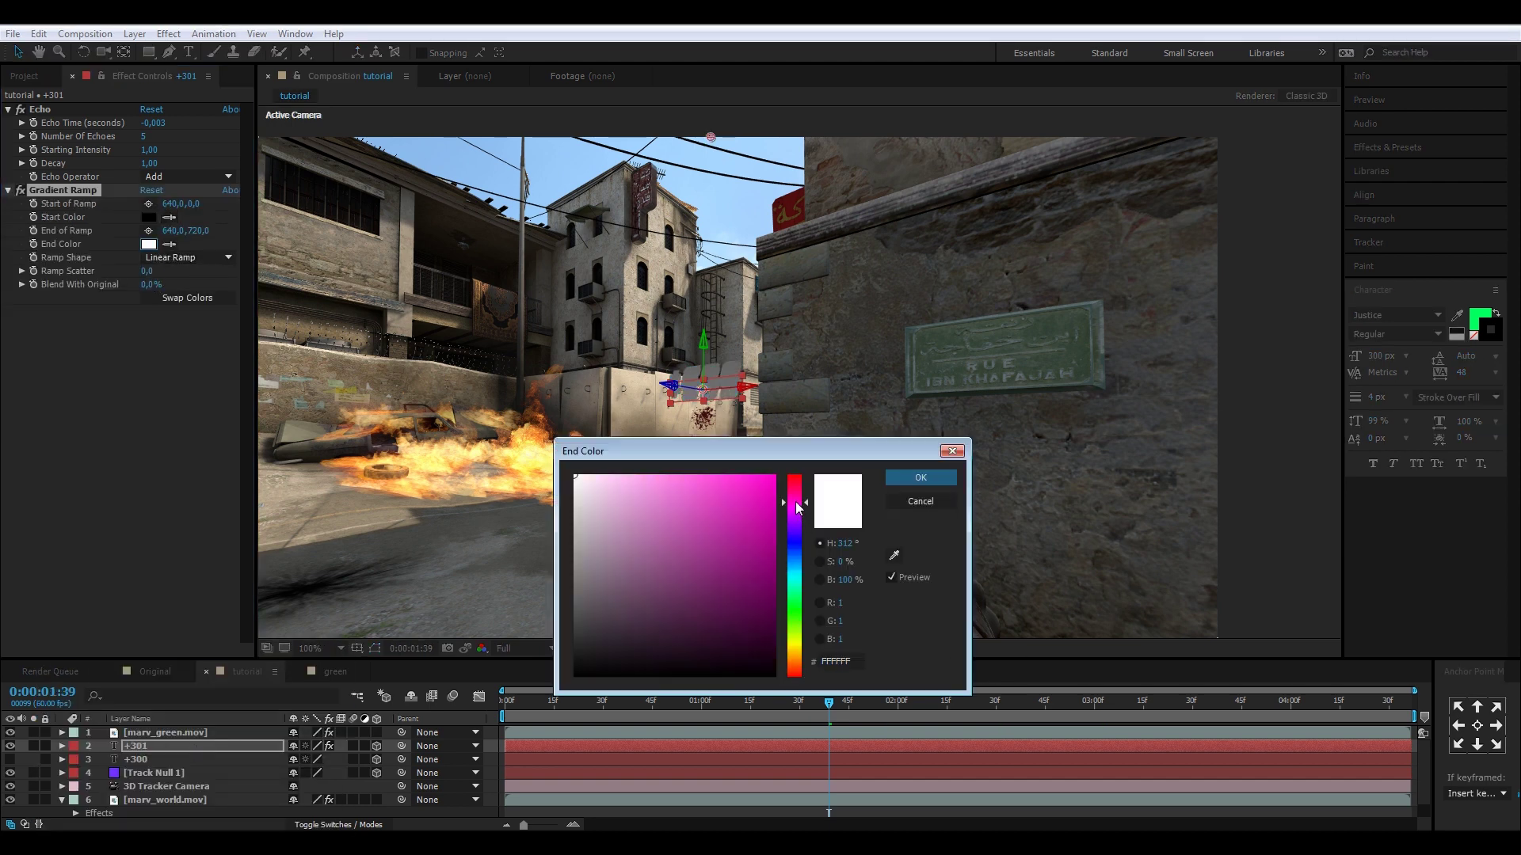
drag(737, 513, 774, 476)
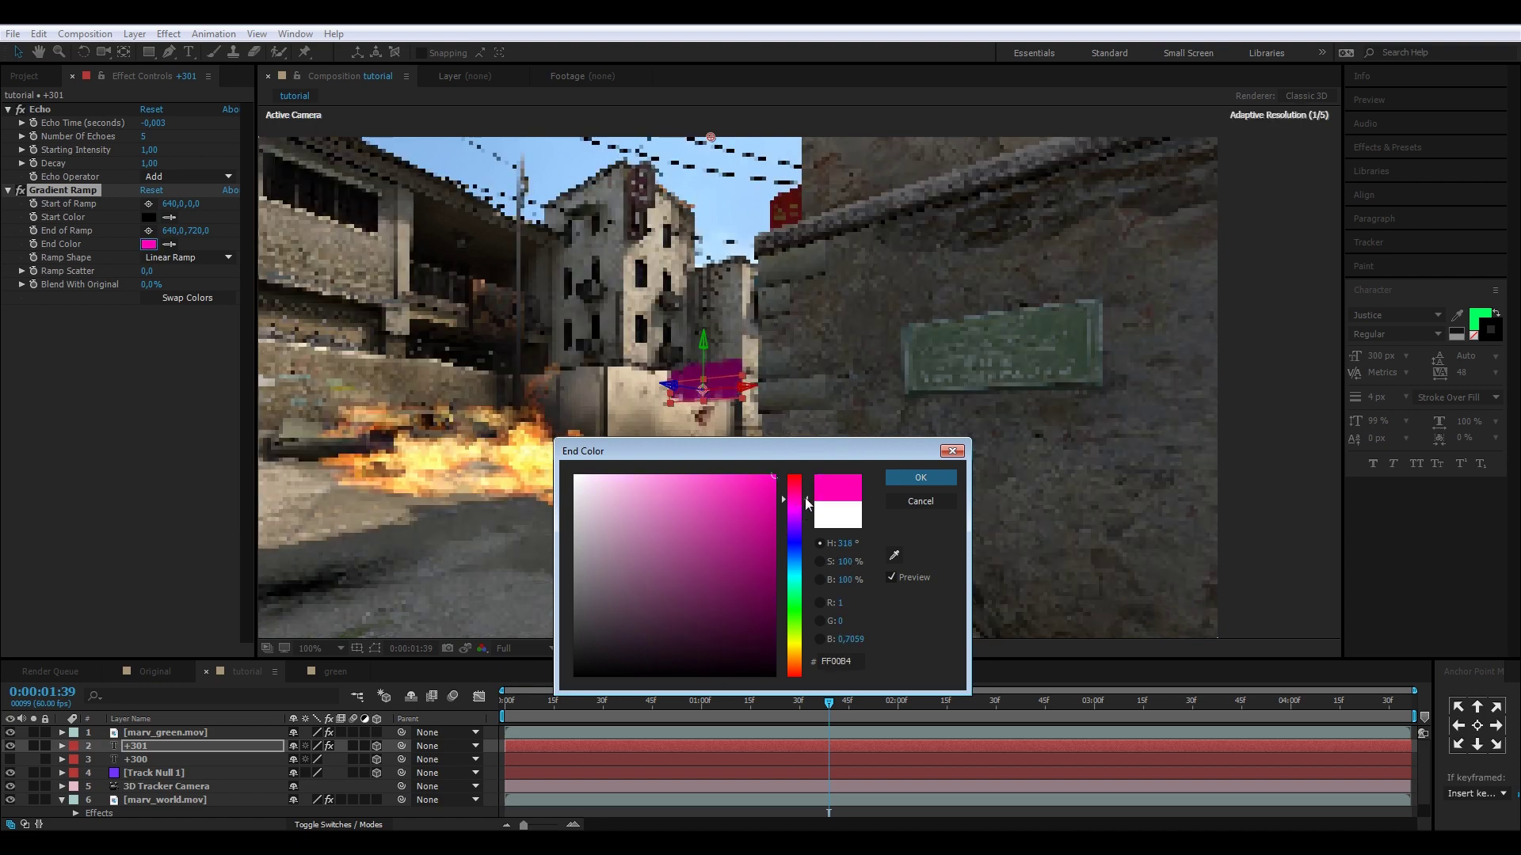
click(920, 477)
click(149, 217)
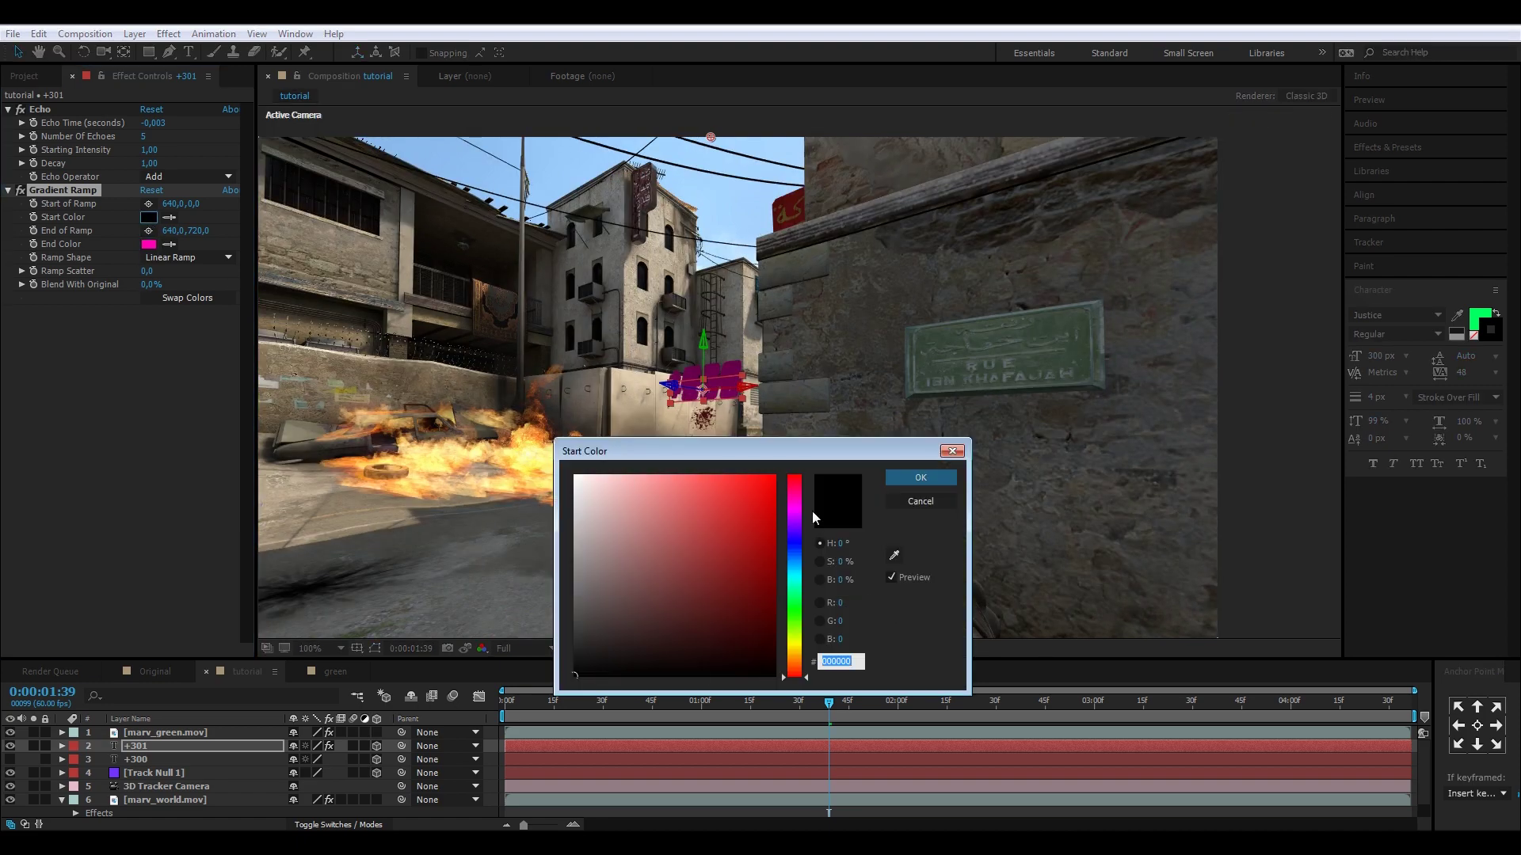
drag(770, 485, 818, 462)
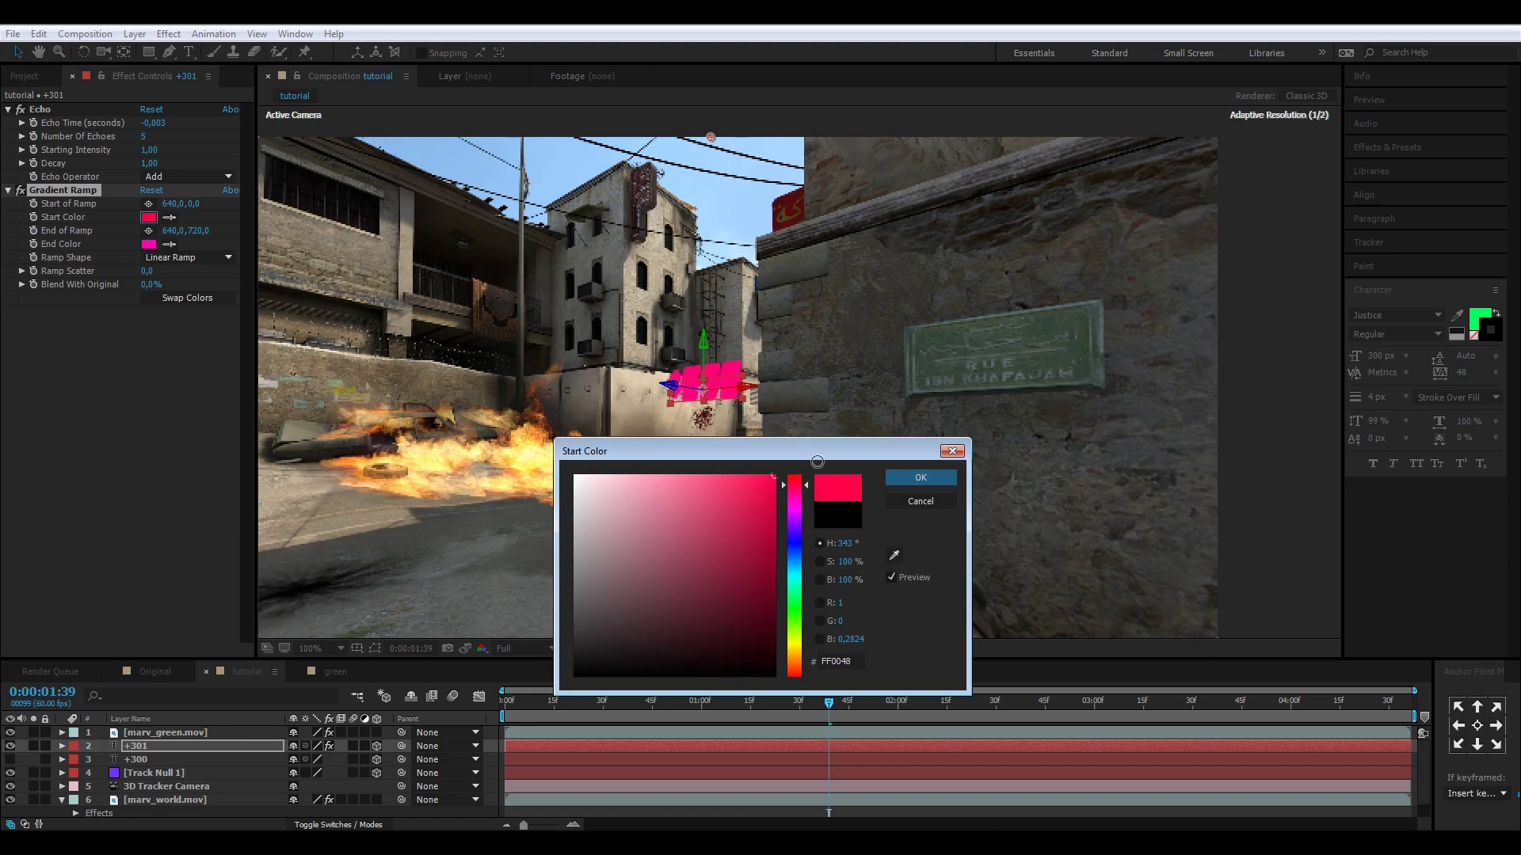
click(922, 478)
Step: Use a Radial Ramp shape with the ramp starting at 640, 210 and ending at 640, 425
drag(247, 201, 364, 201)
mouse_move(198, 230)
mouse_down()
mouse_move(116, 226)
mouse_move(213, 230)
mouse_up()
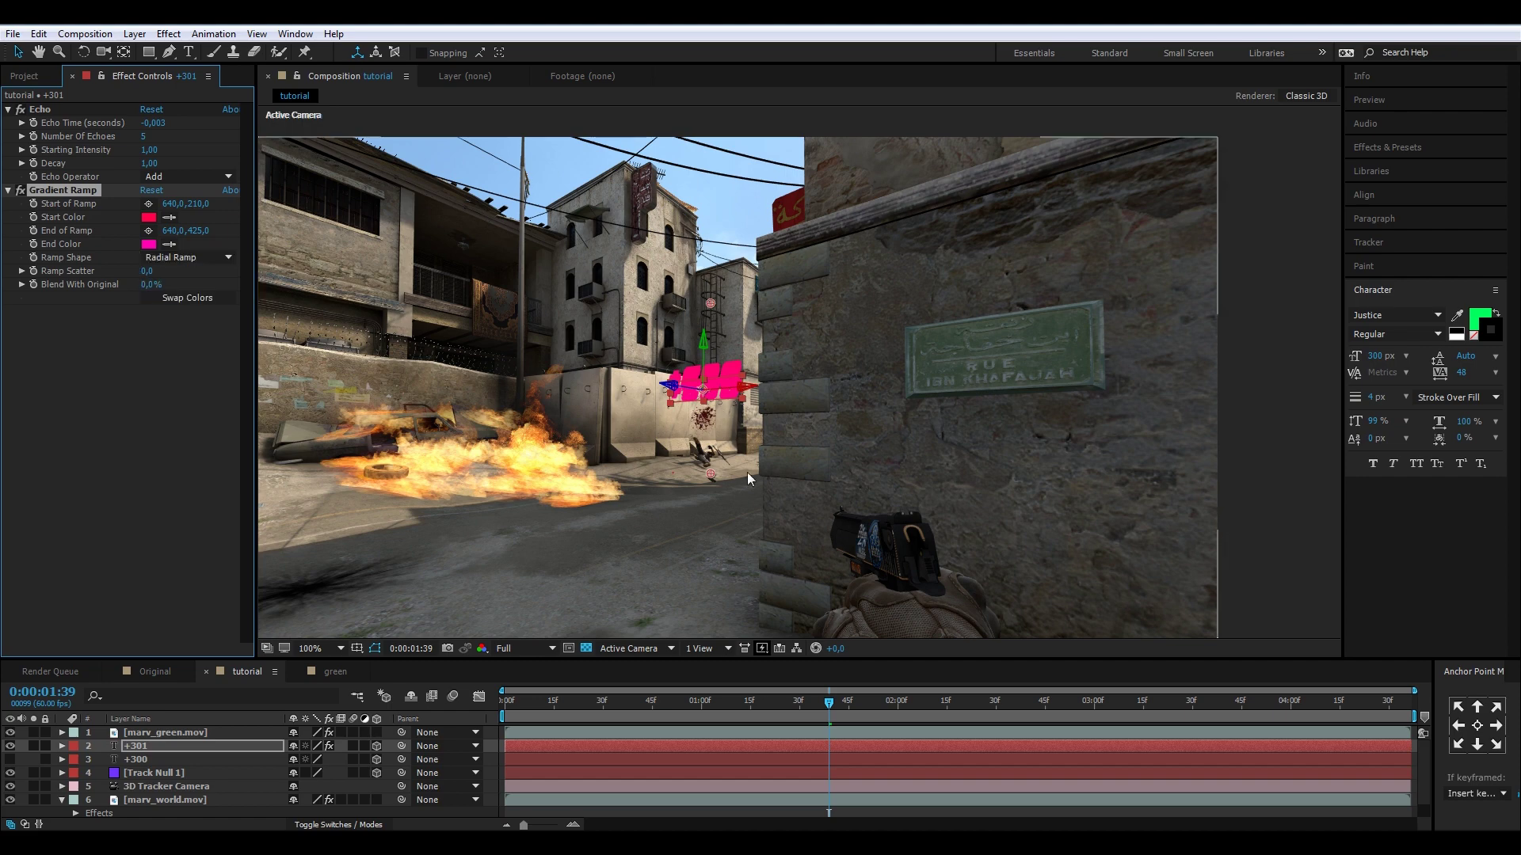
drag(837, 702, 923, 705)
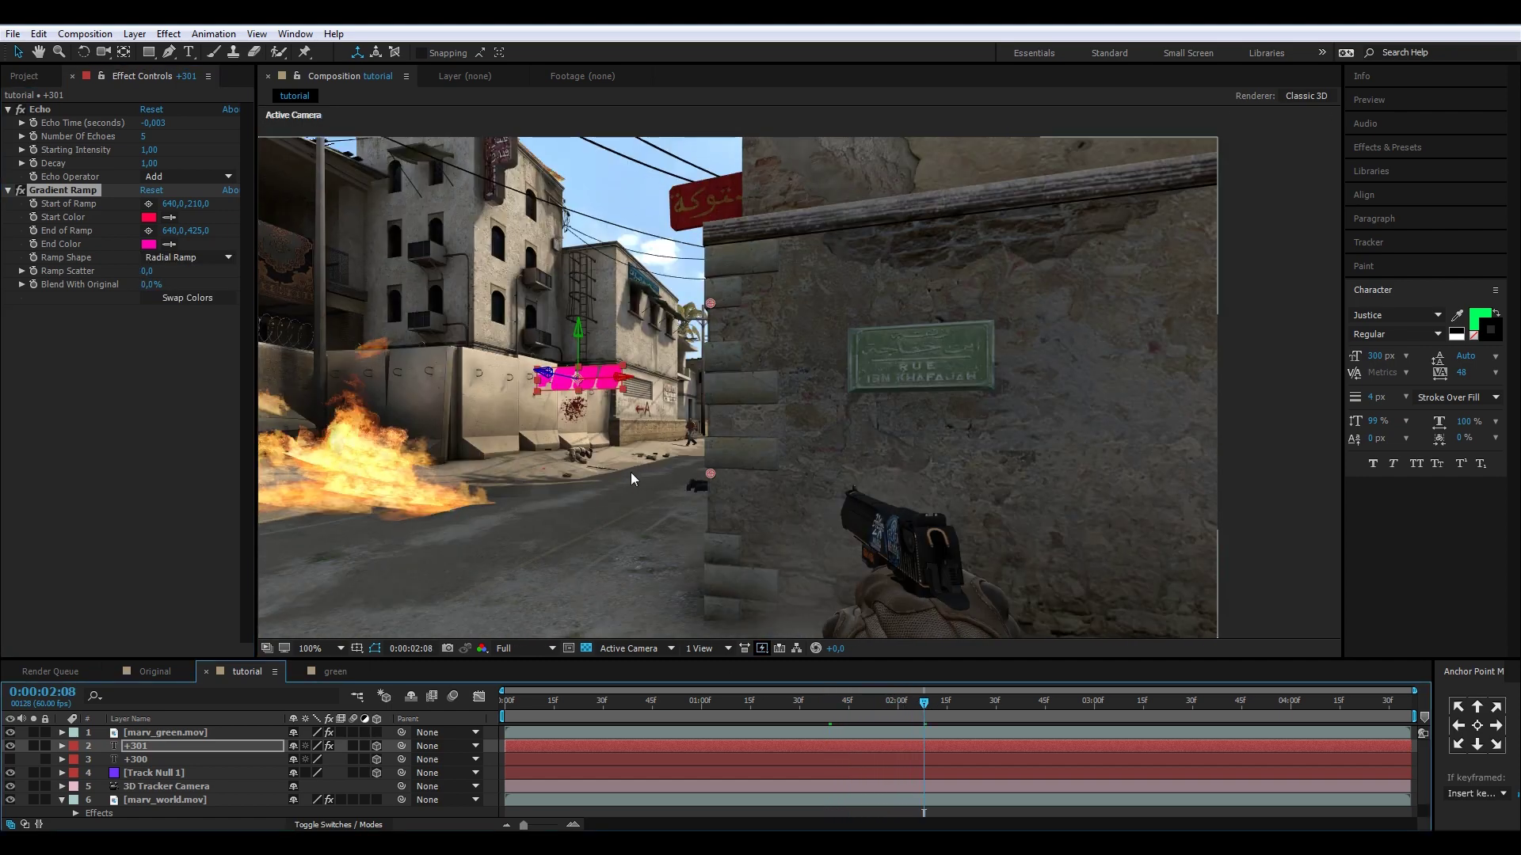
Step: Show the original +300 layer again and inspect the green text against the gradient echo at 0:00:02:08
click(10, 758)
click(623, 396)
scroll(552, 381, up, 1)
key(space)
drag(399, 390, 818, 368)
scroll(846, 378, down, 2)
scroll(846, 378, up, 1)
key(v)
Step: Apply the Glow effect to the +301 layer
click(182, 745)
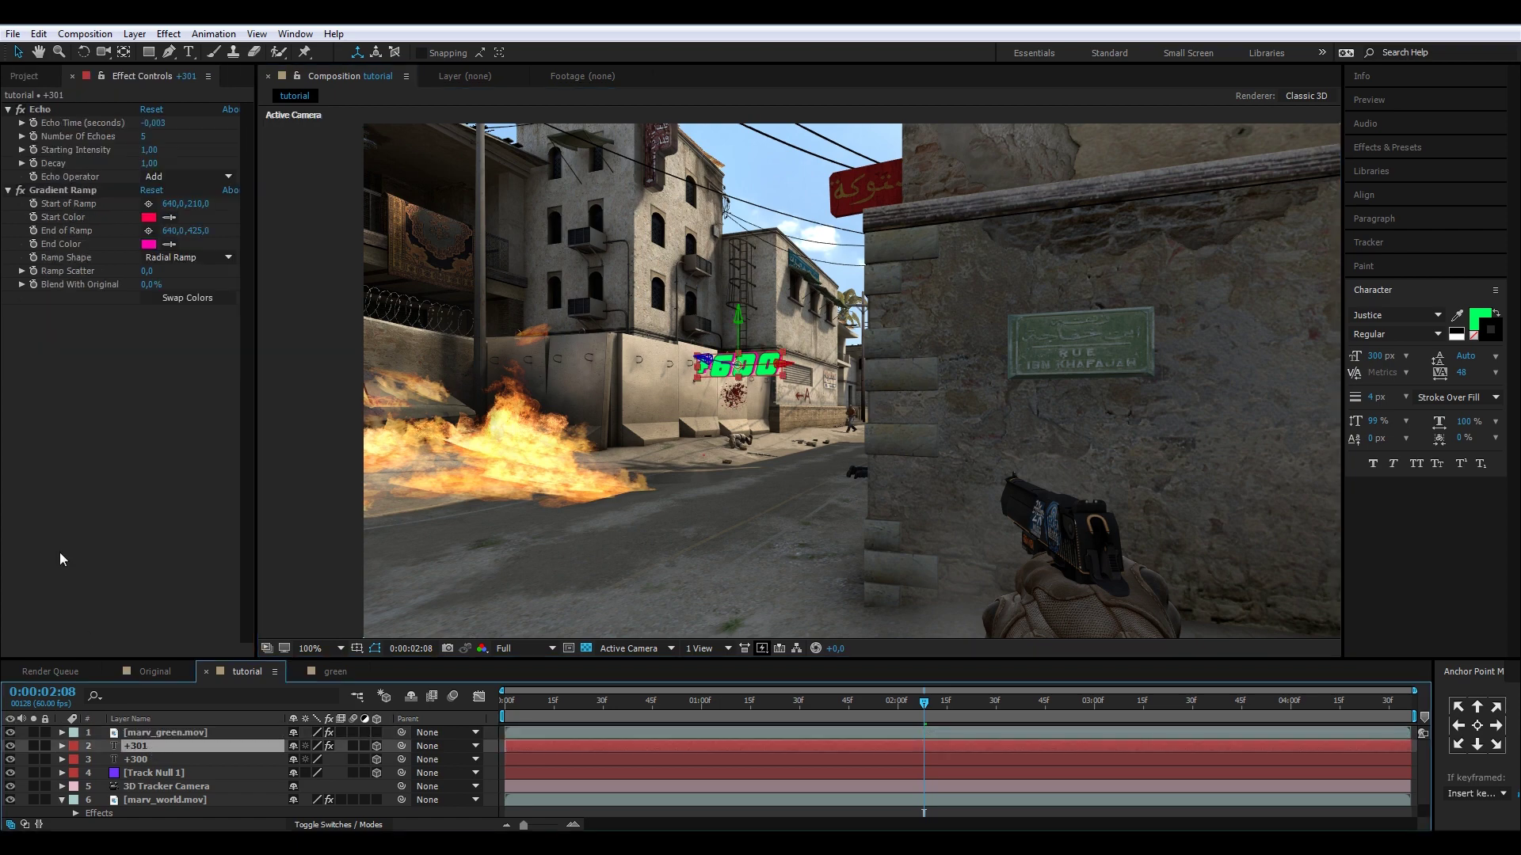
key(ctrl+space)
text(gl)
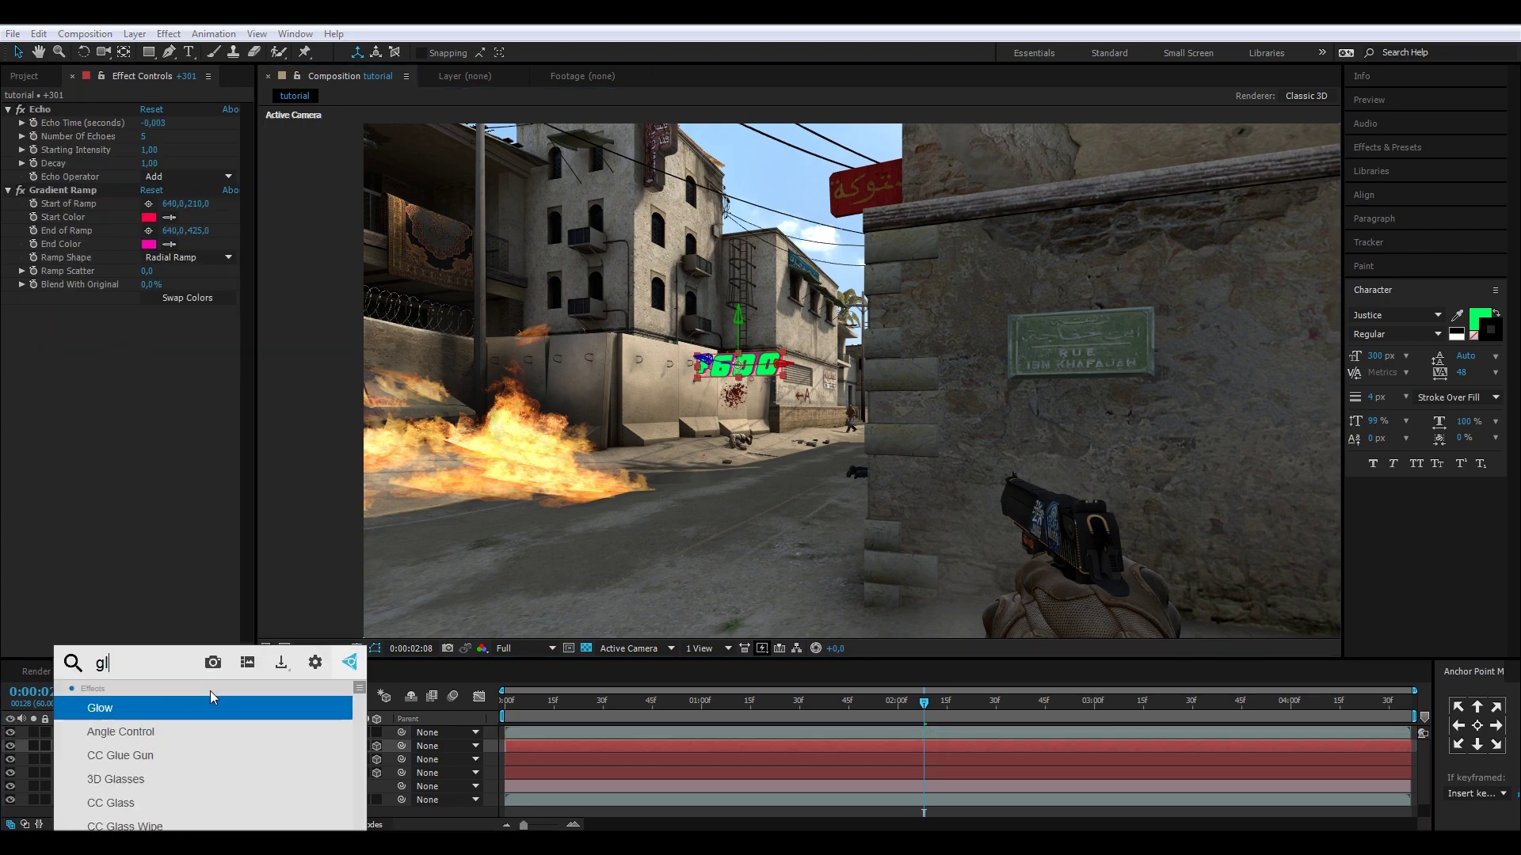
key(Return)
key(period)
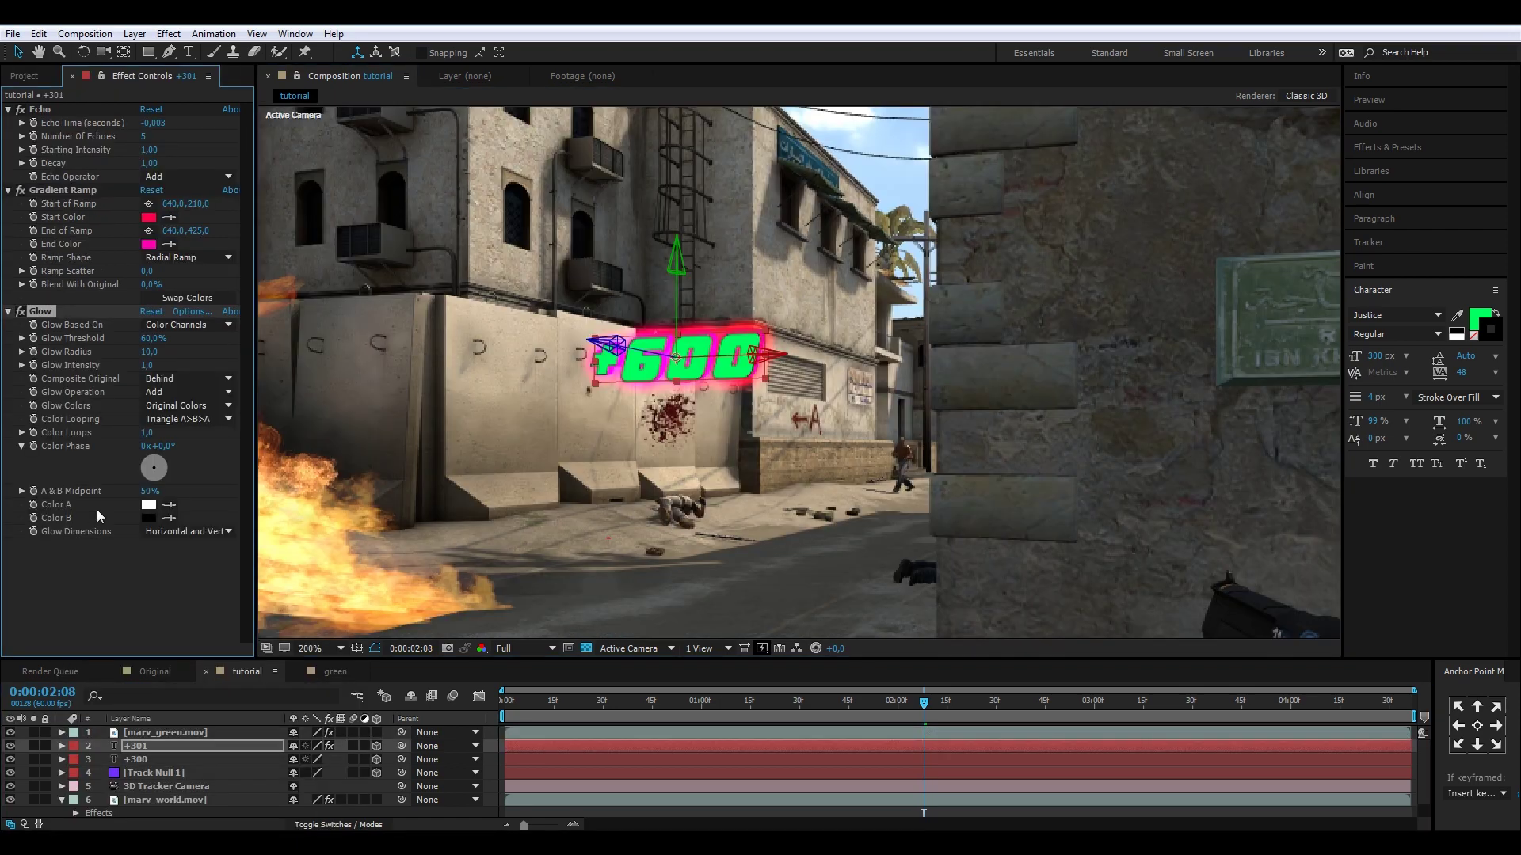
Step: Set the Glow threshold to 67.8% and the glow radius to 8
mouse_move(232, 362)
mouse_down()
mouse_move(264, 359)
mouse_move(214, 377)
mouse_move(228, 384)
mouse_up()
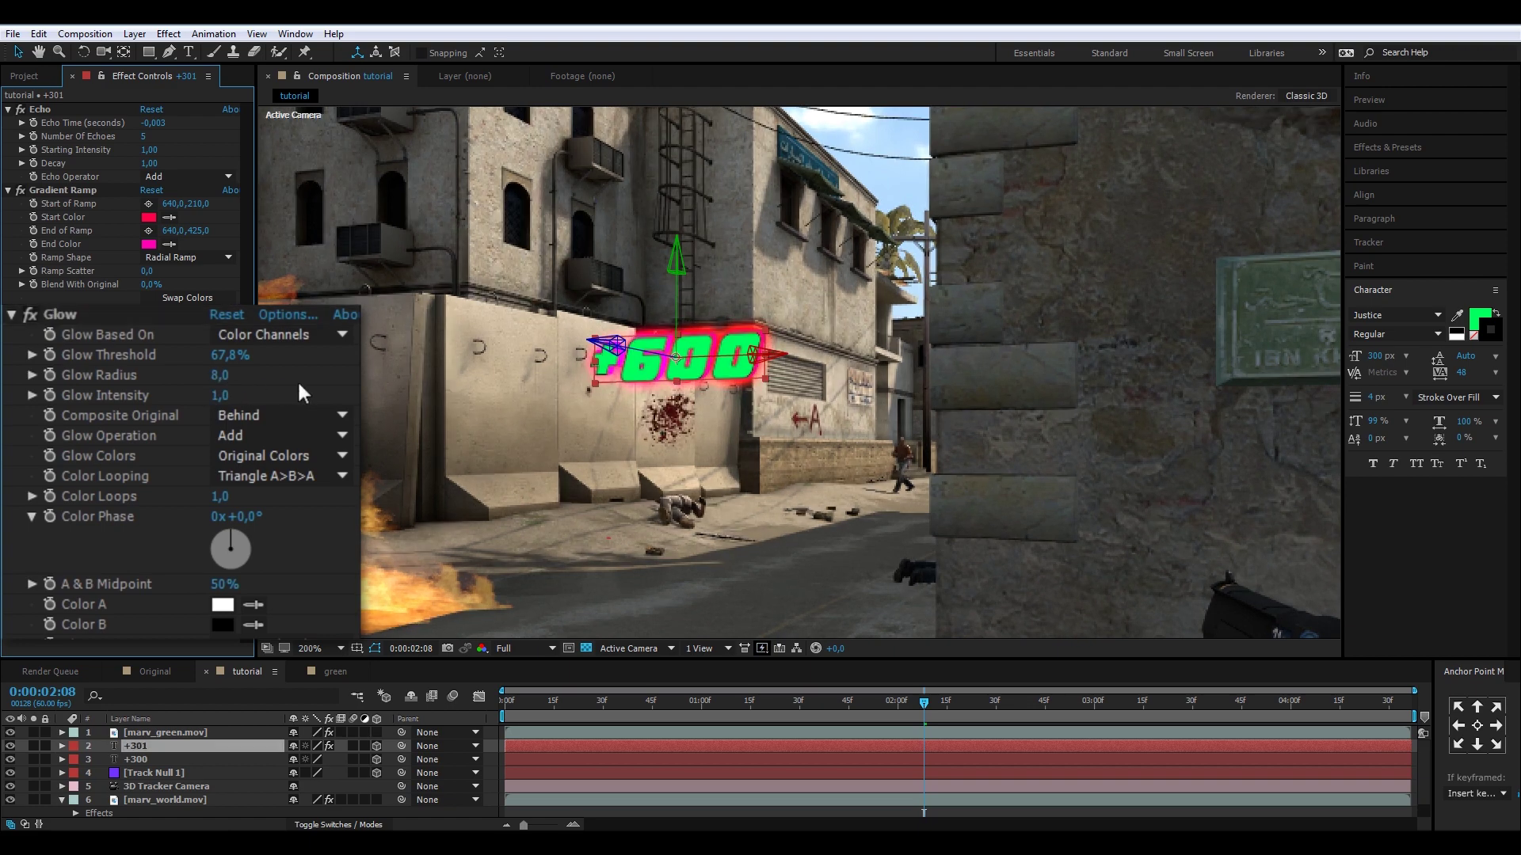
scroll(756, 386, down, 1)
scroll(795, 374, up, 1)
scroll(795, 373, down, 1)
scroll(780, 371, up, 1)
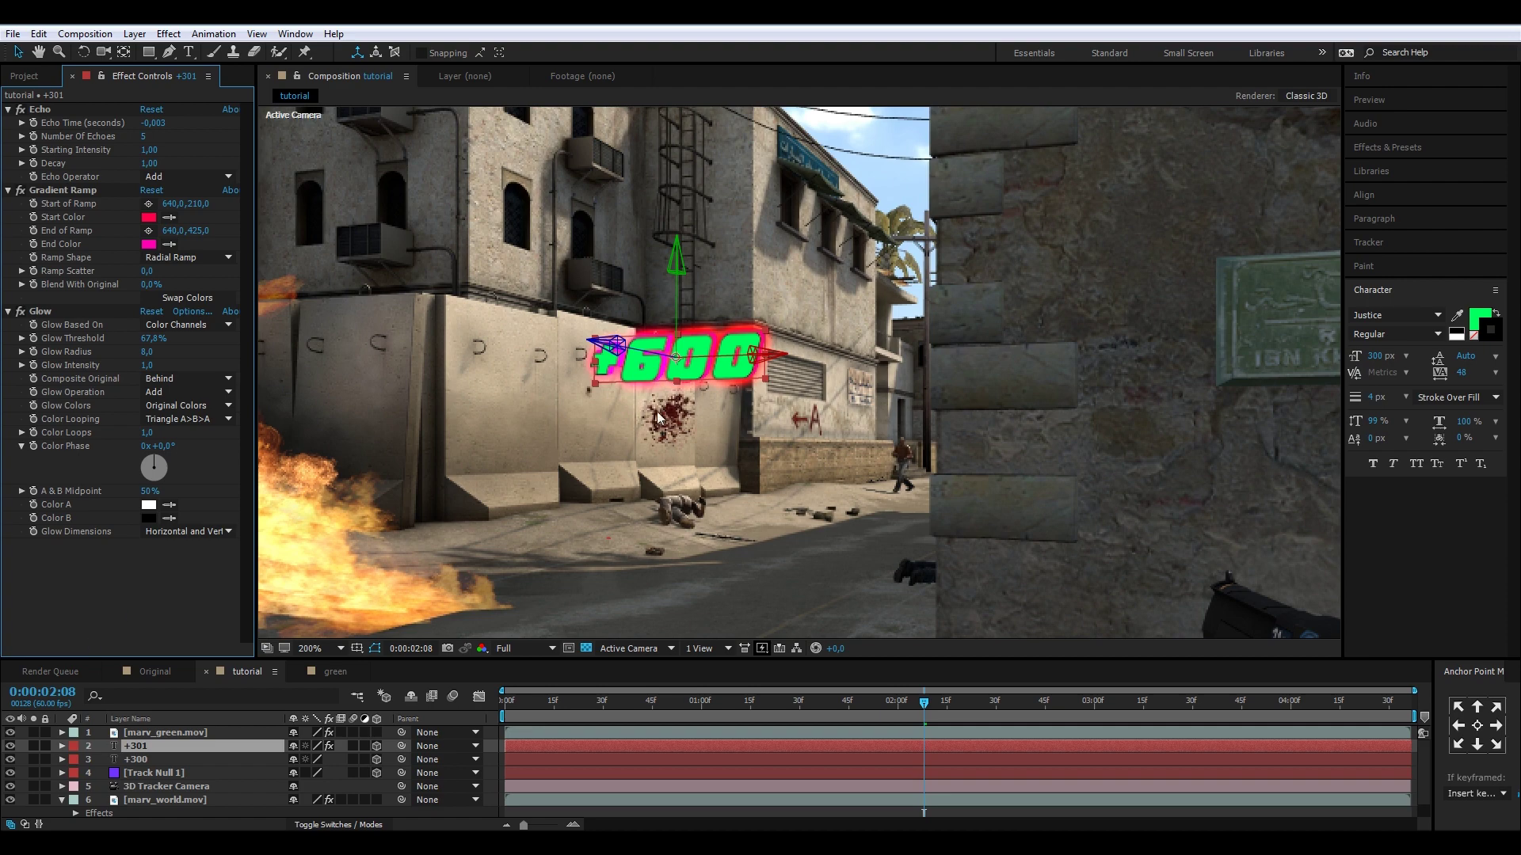
Step: At 0:00:02:26, move the green +300 text layer along its Z axis so it sits in front of the echo layer
key(comma)
drag(923, 703, 981, 706)
scroll(760, 355, up, 1)
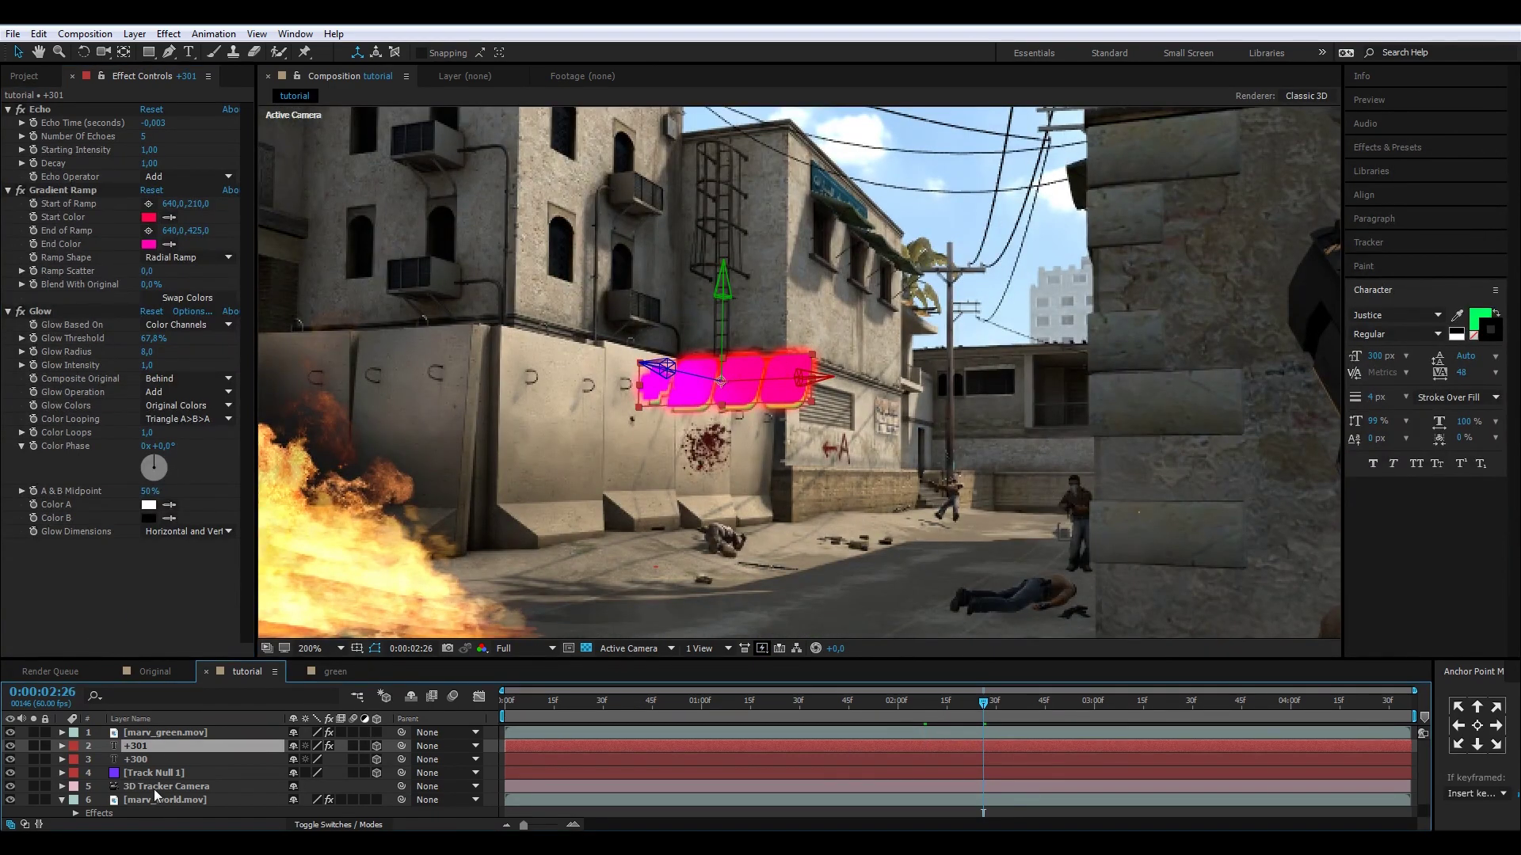
click(155, 759)
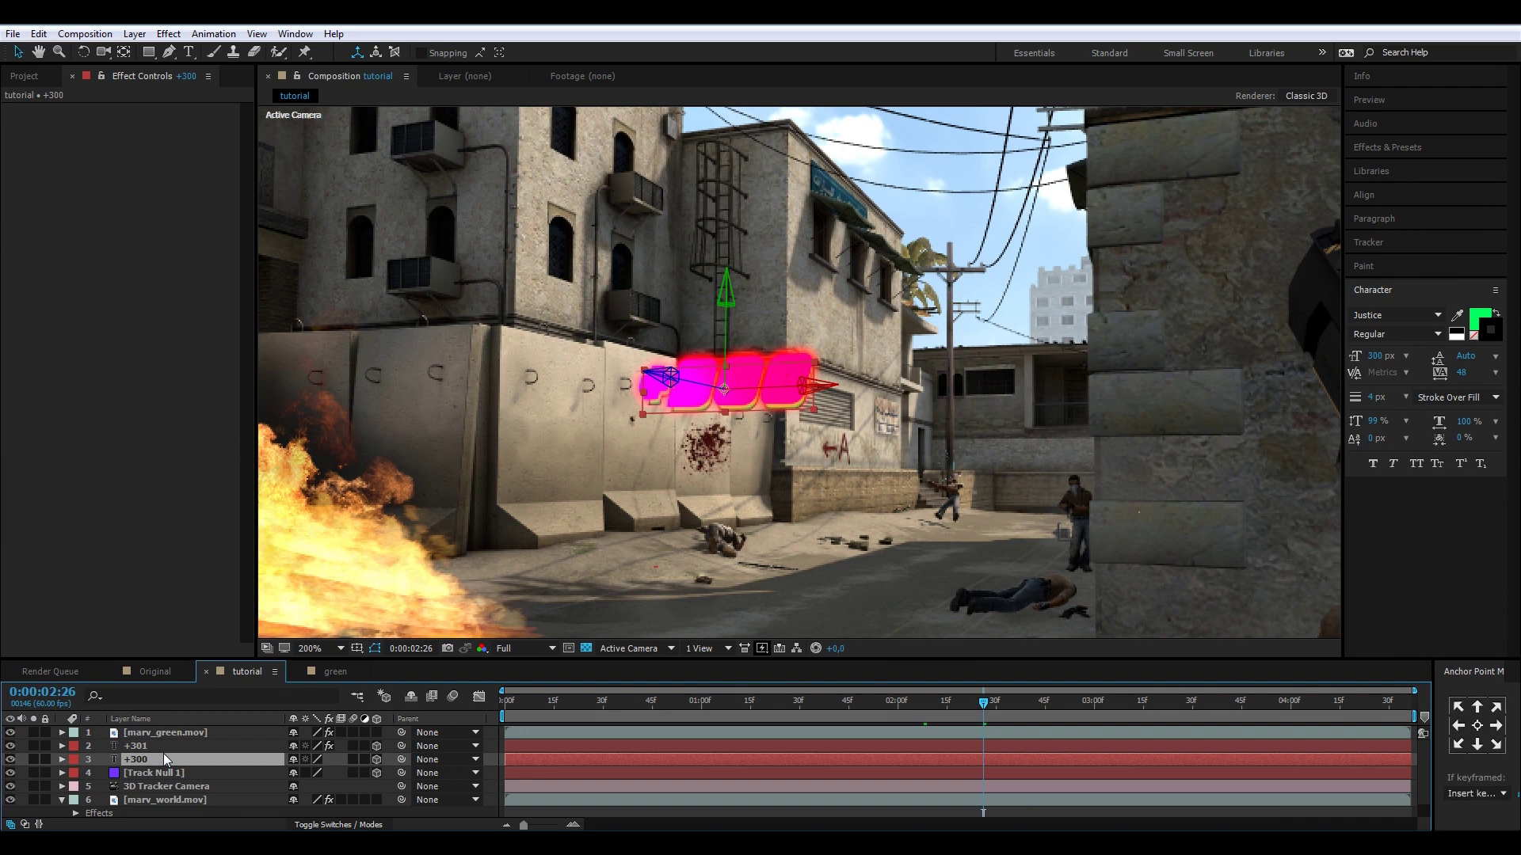
click(177, 747)
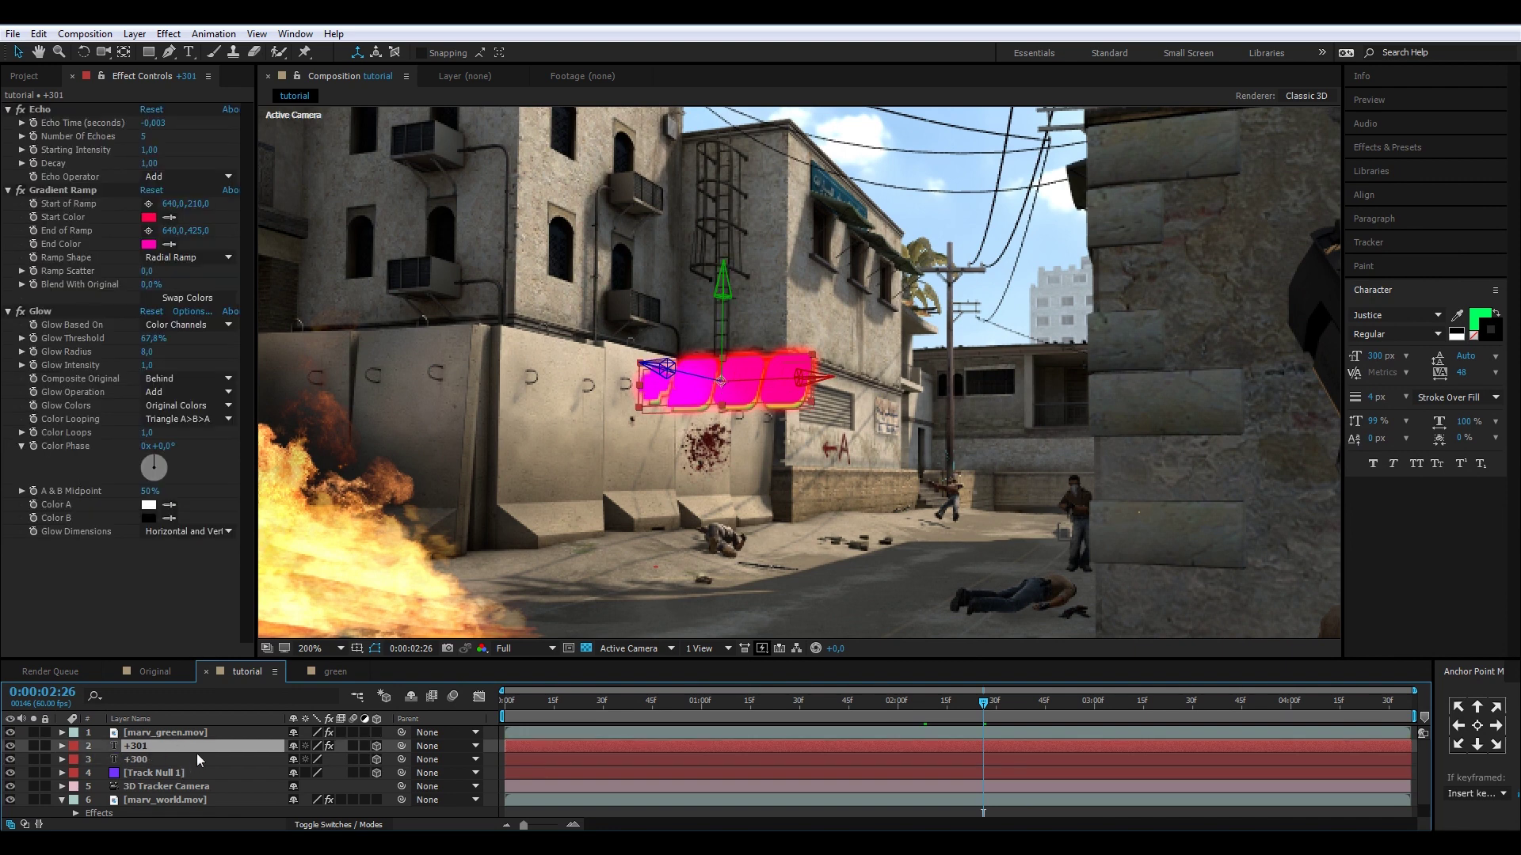
click(189, 762)
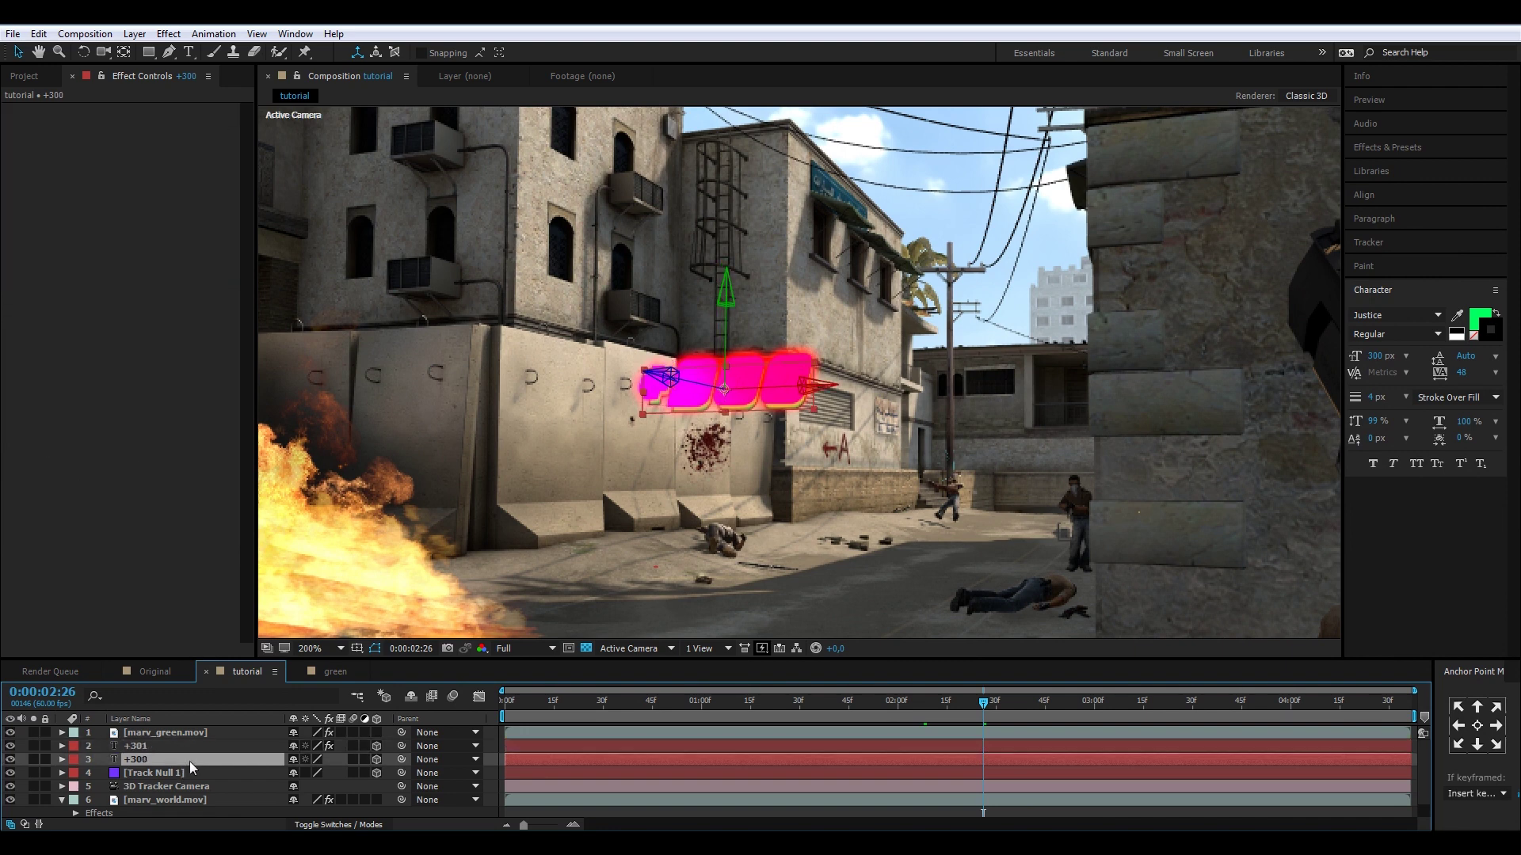
key(p)
drag(665, 379, 631, 370)
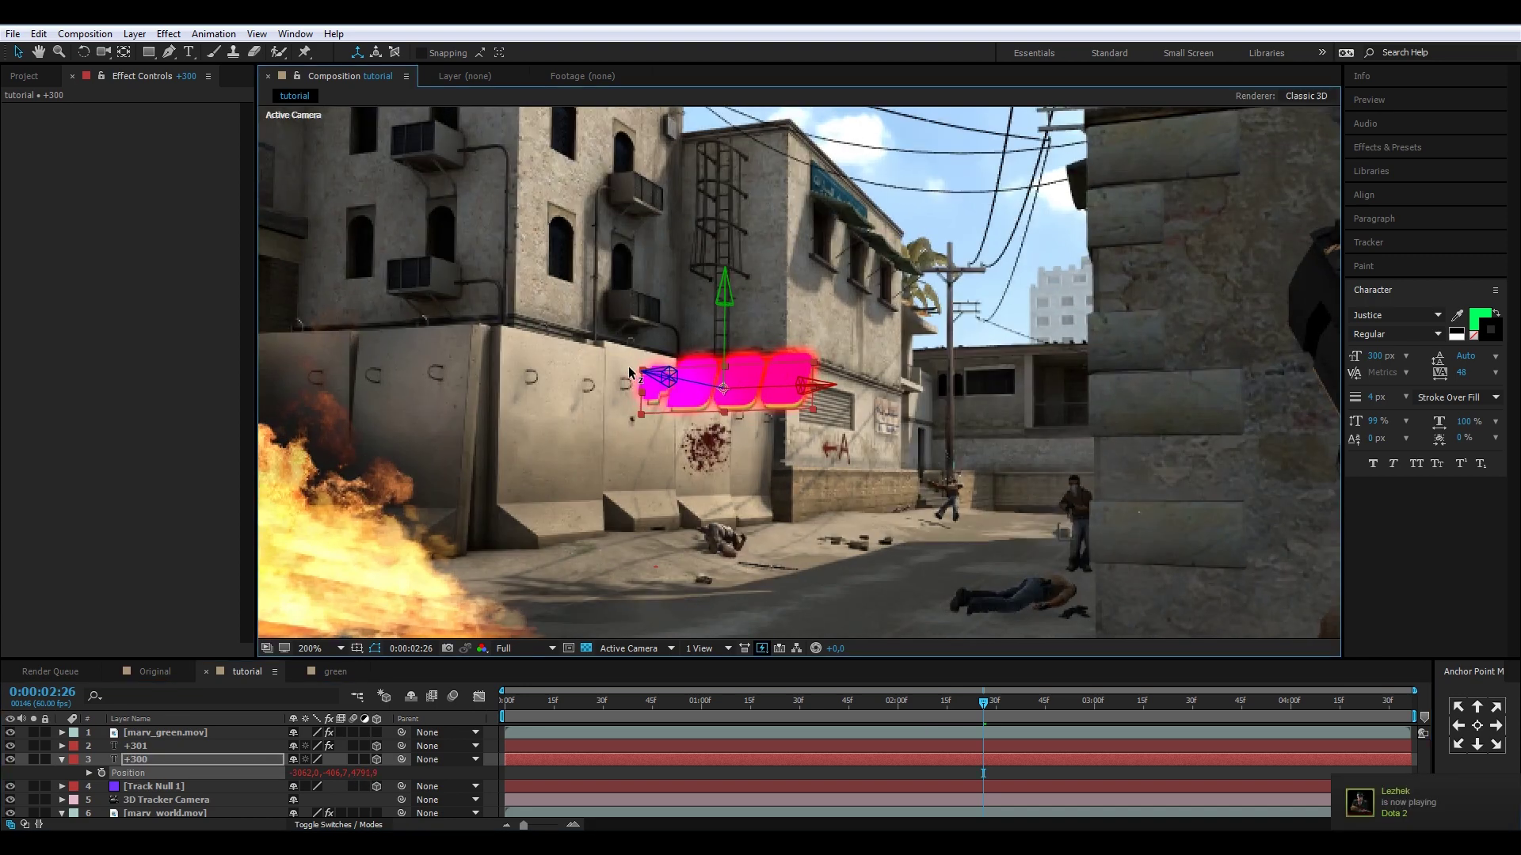
drag(505, 358, 496, 359)
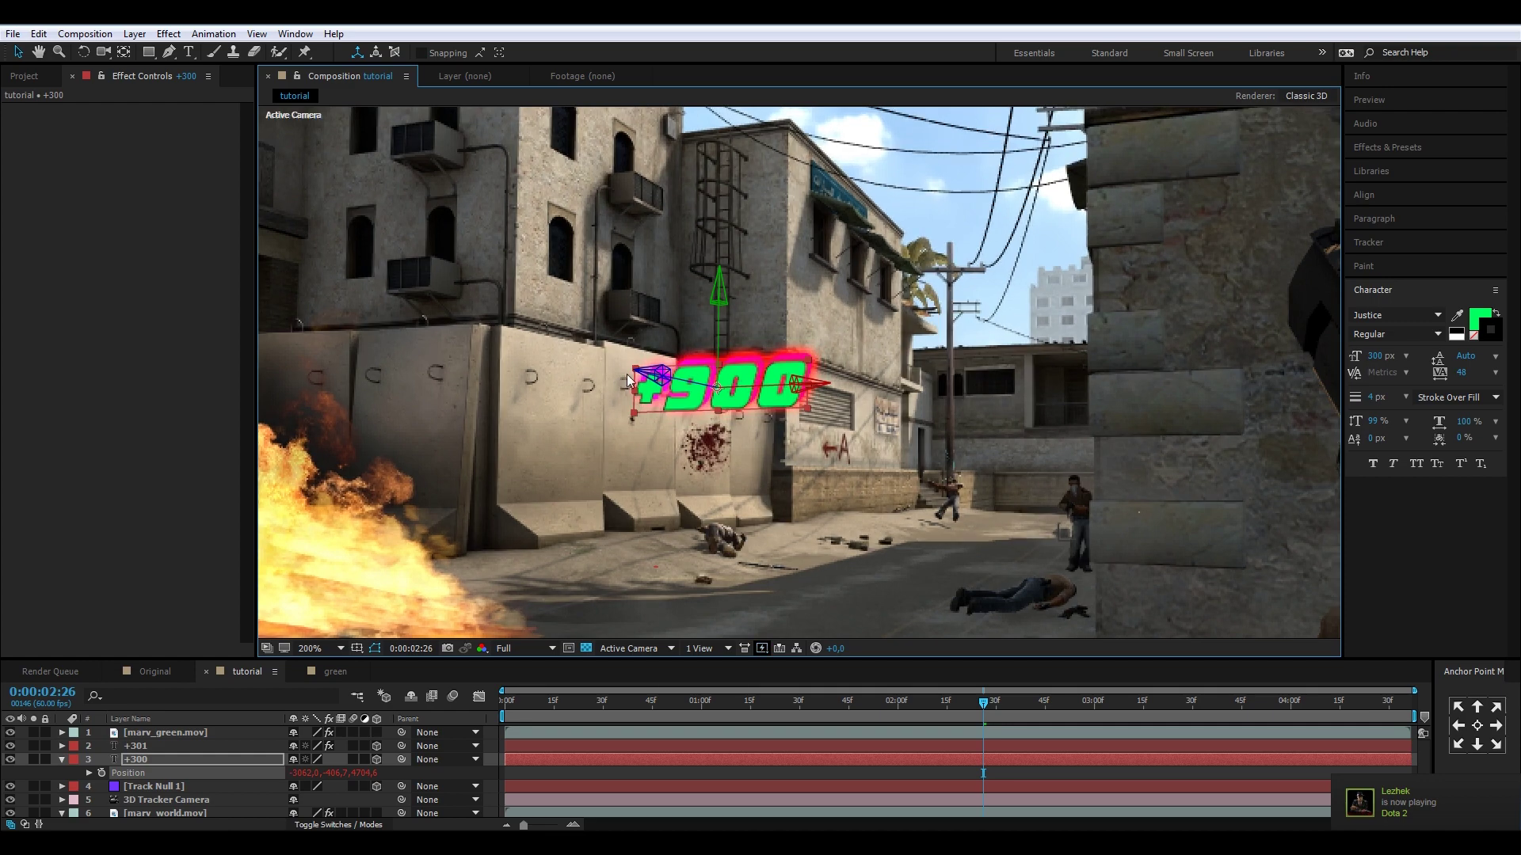
Step: Check the text at 0:00:03:18 and preview the animation with the whole frame fitted in the viewer
drag(1012, 703, 1153, 705)
key(comma)
click(339, 649)
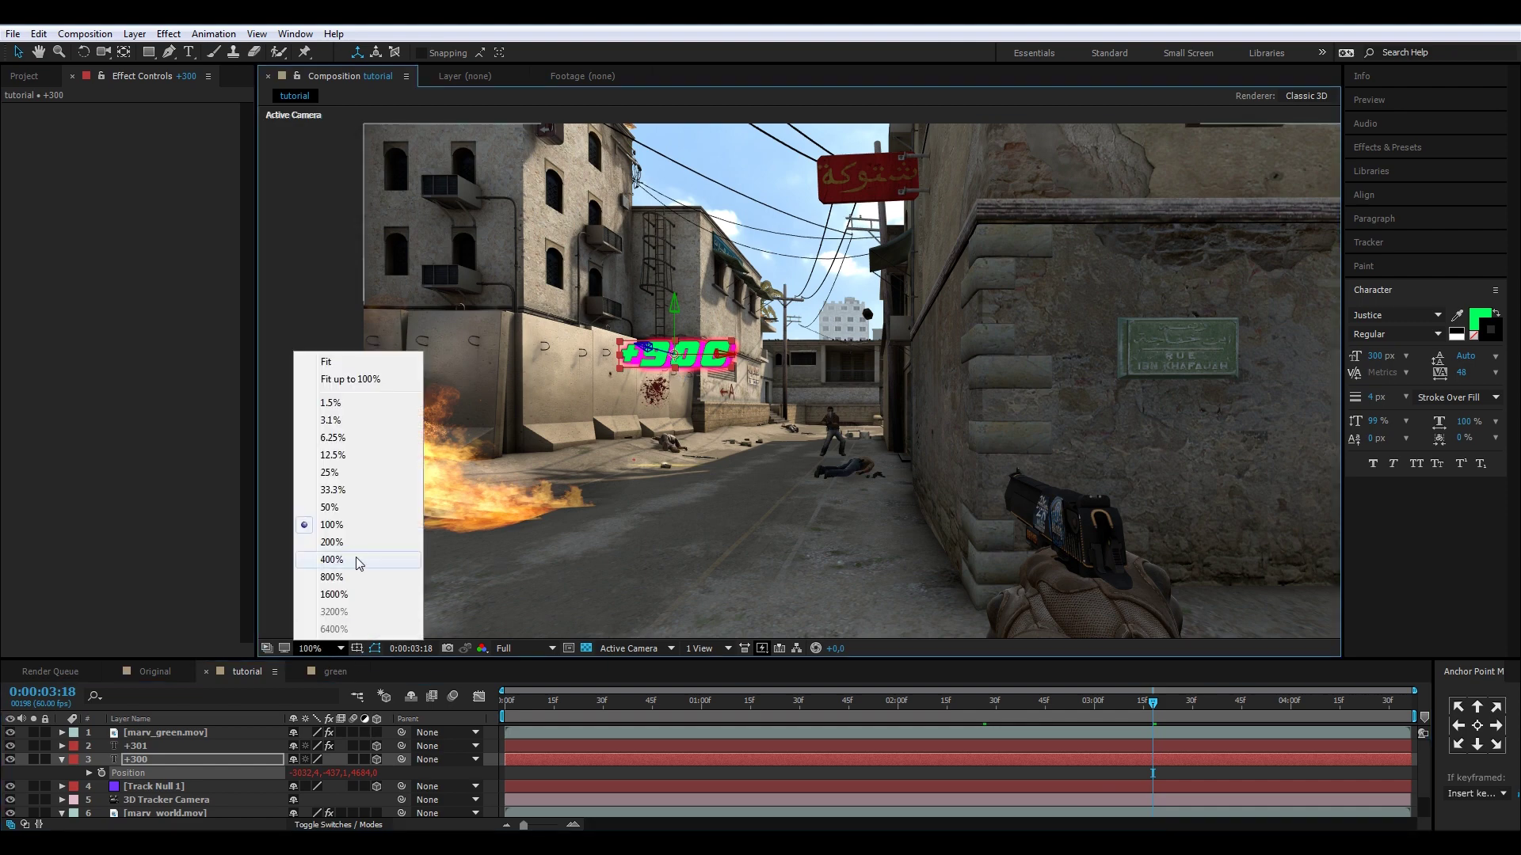
click(363, 380)
key(space)
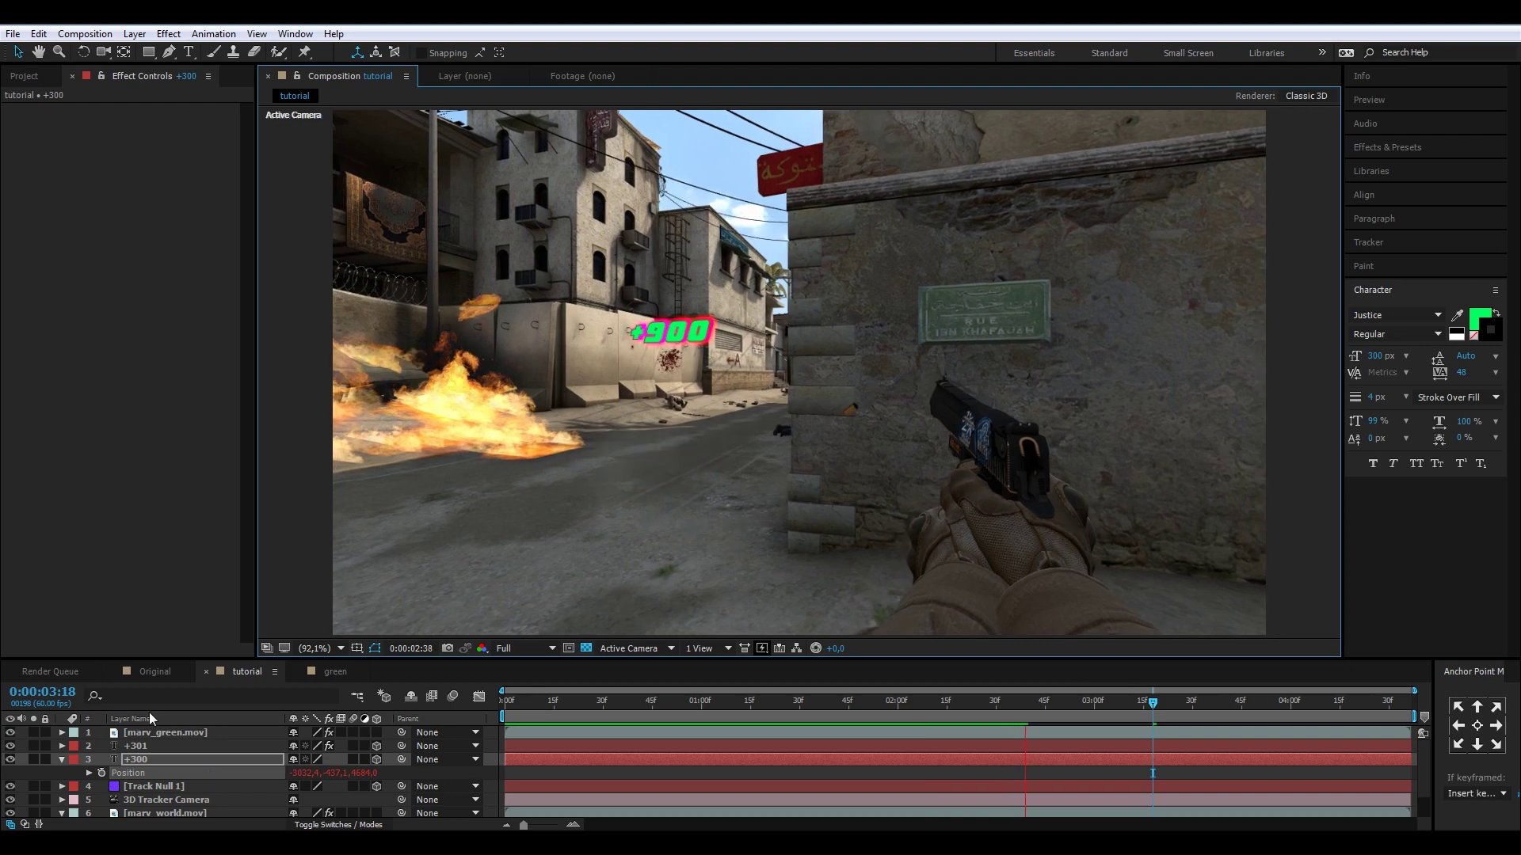
Step: Set the +301 layer's Glow threshold to 95.7%, radius to 3 and intensity to 0.8, and preview the result
click(151, 747)
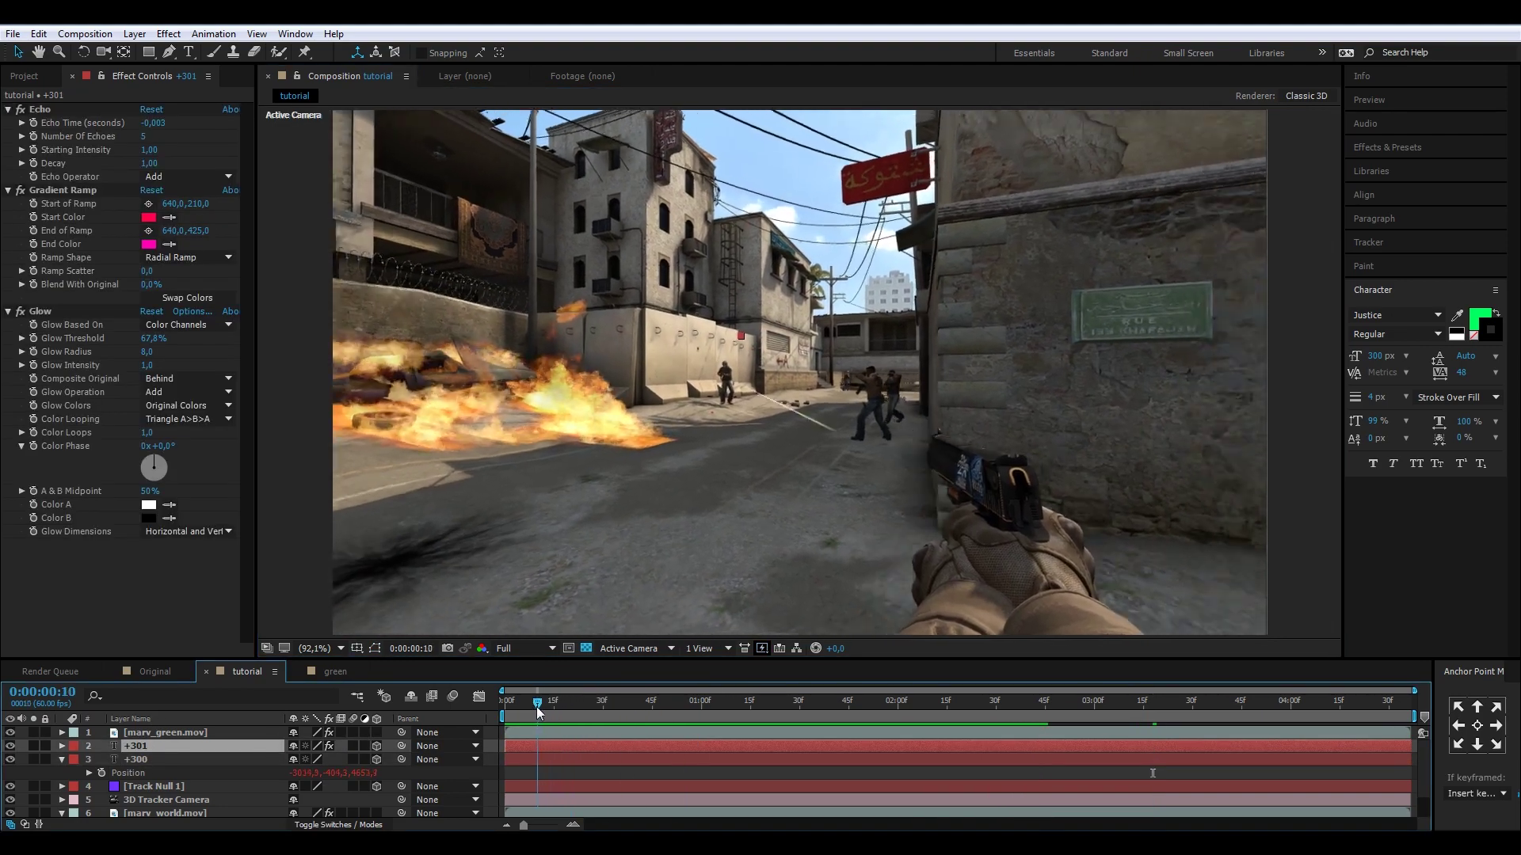
drag(226, 358, 251, 357)
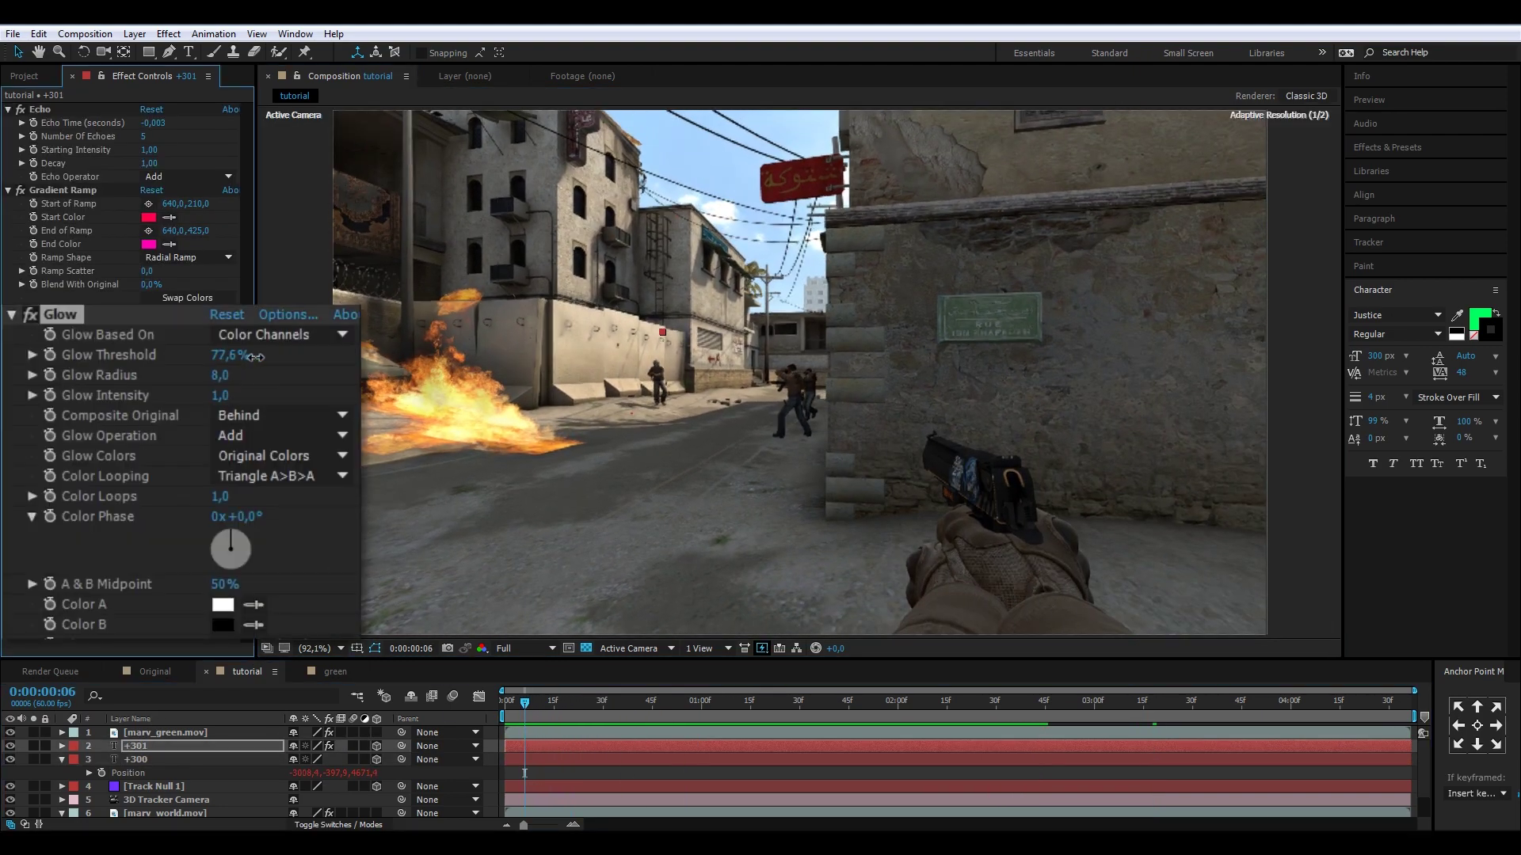
click(763, 702)
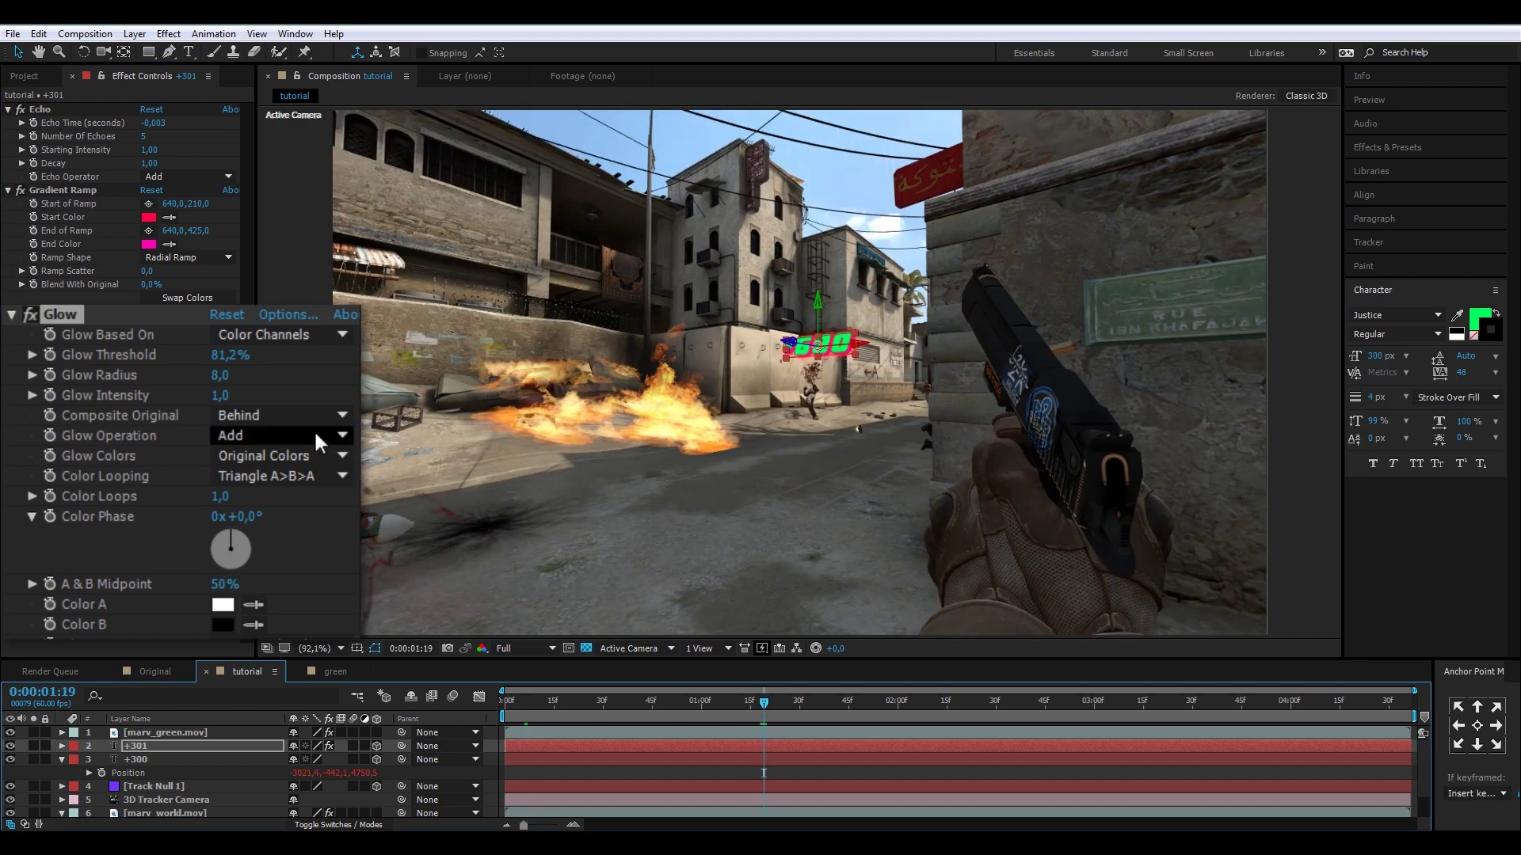
scroll(807, 372, up, 2)
drag(271, 351, 236, 378)
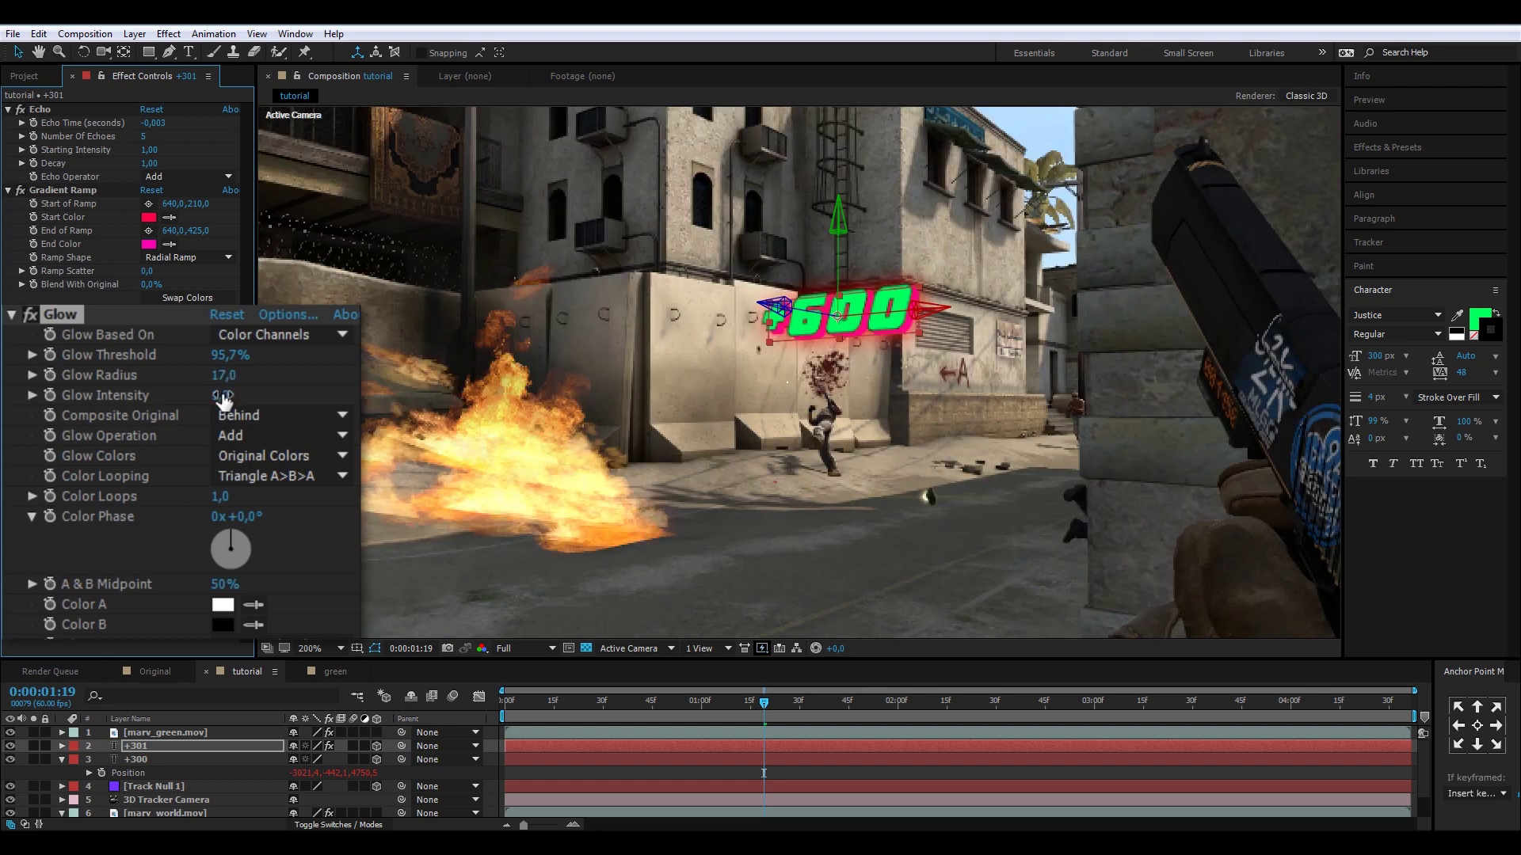
drag(222, 375, 218, 375)
scroll(829, 372, down, 1)
click(809, 707)
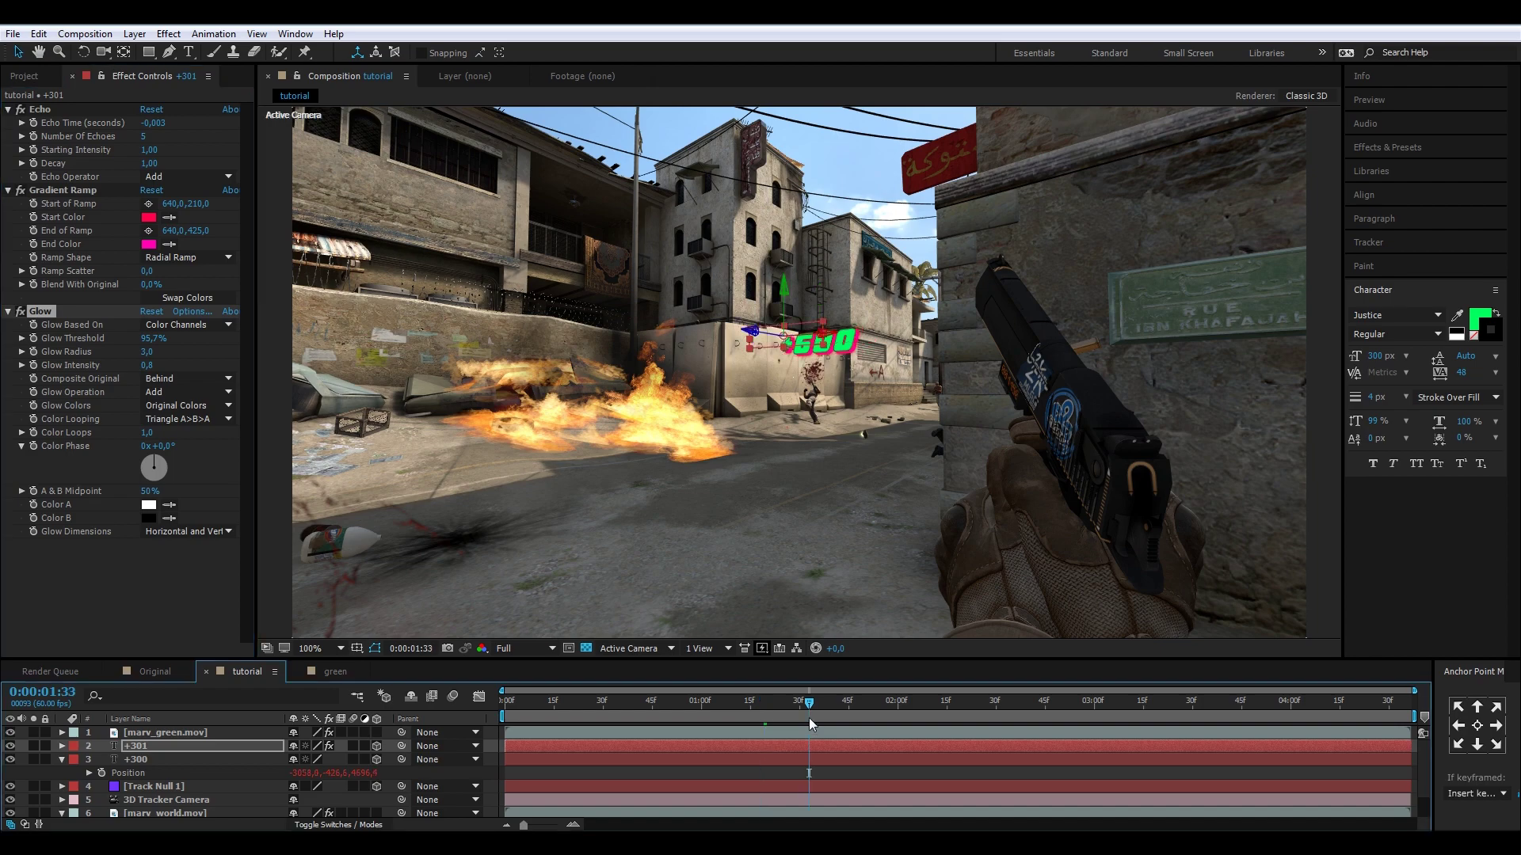
key(space)
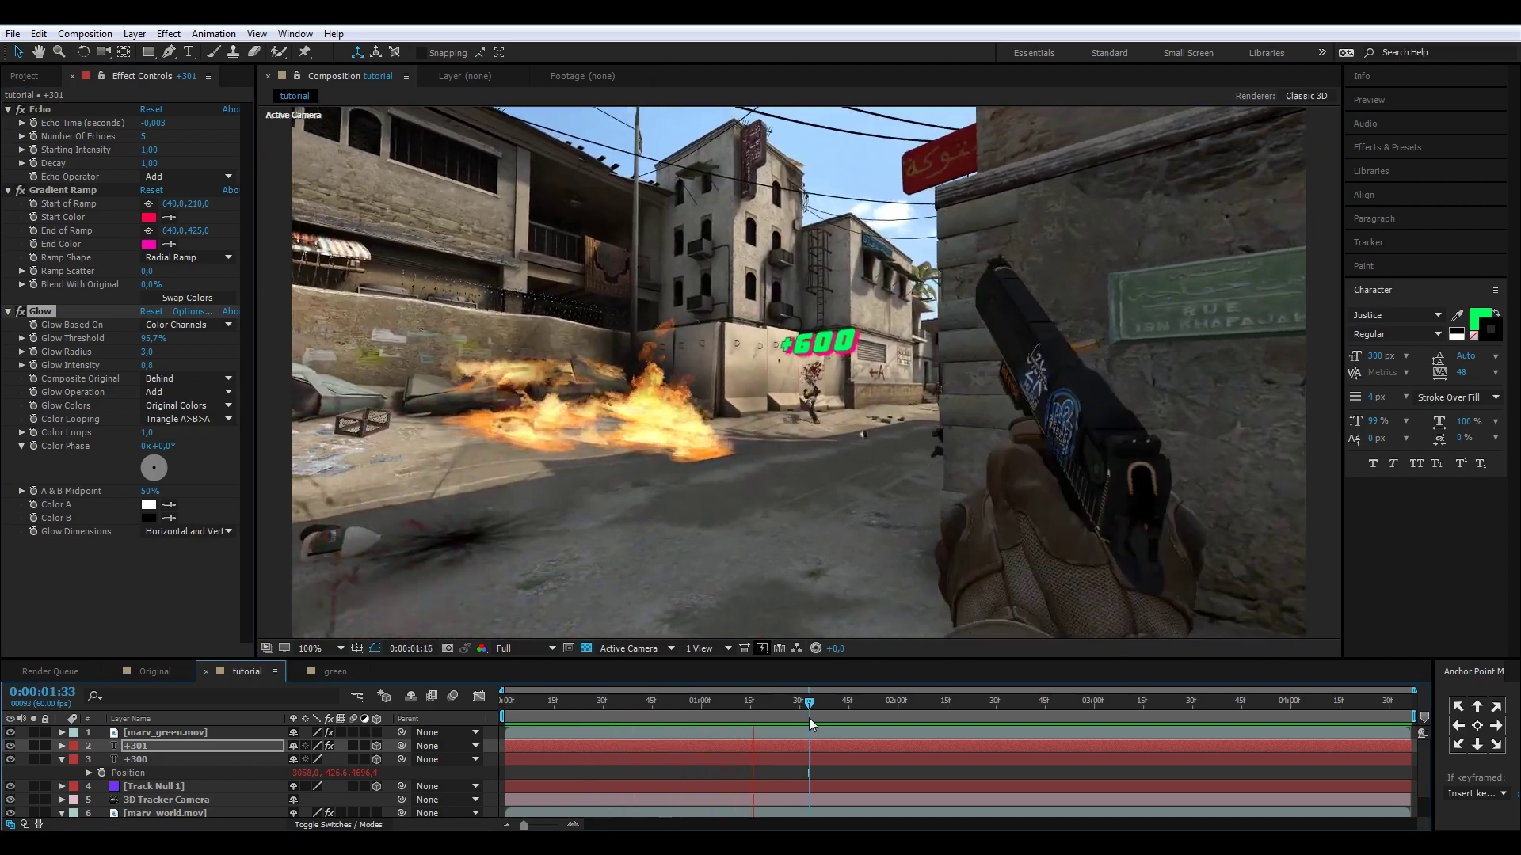